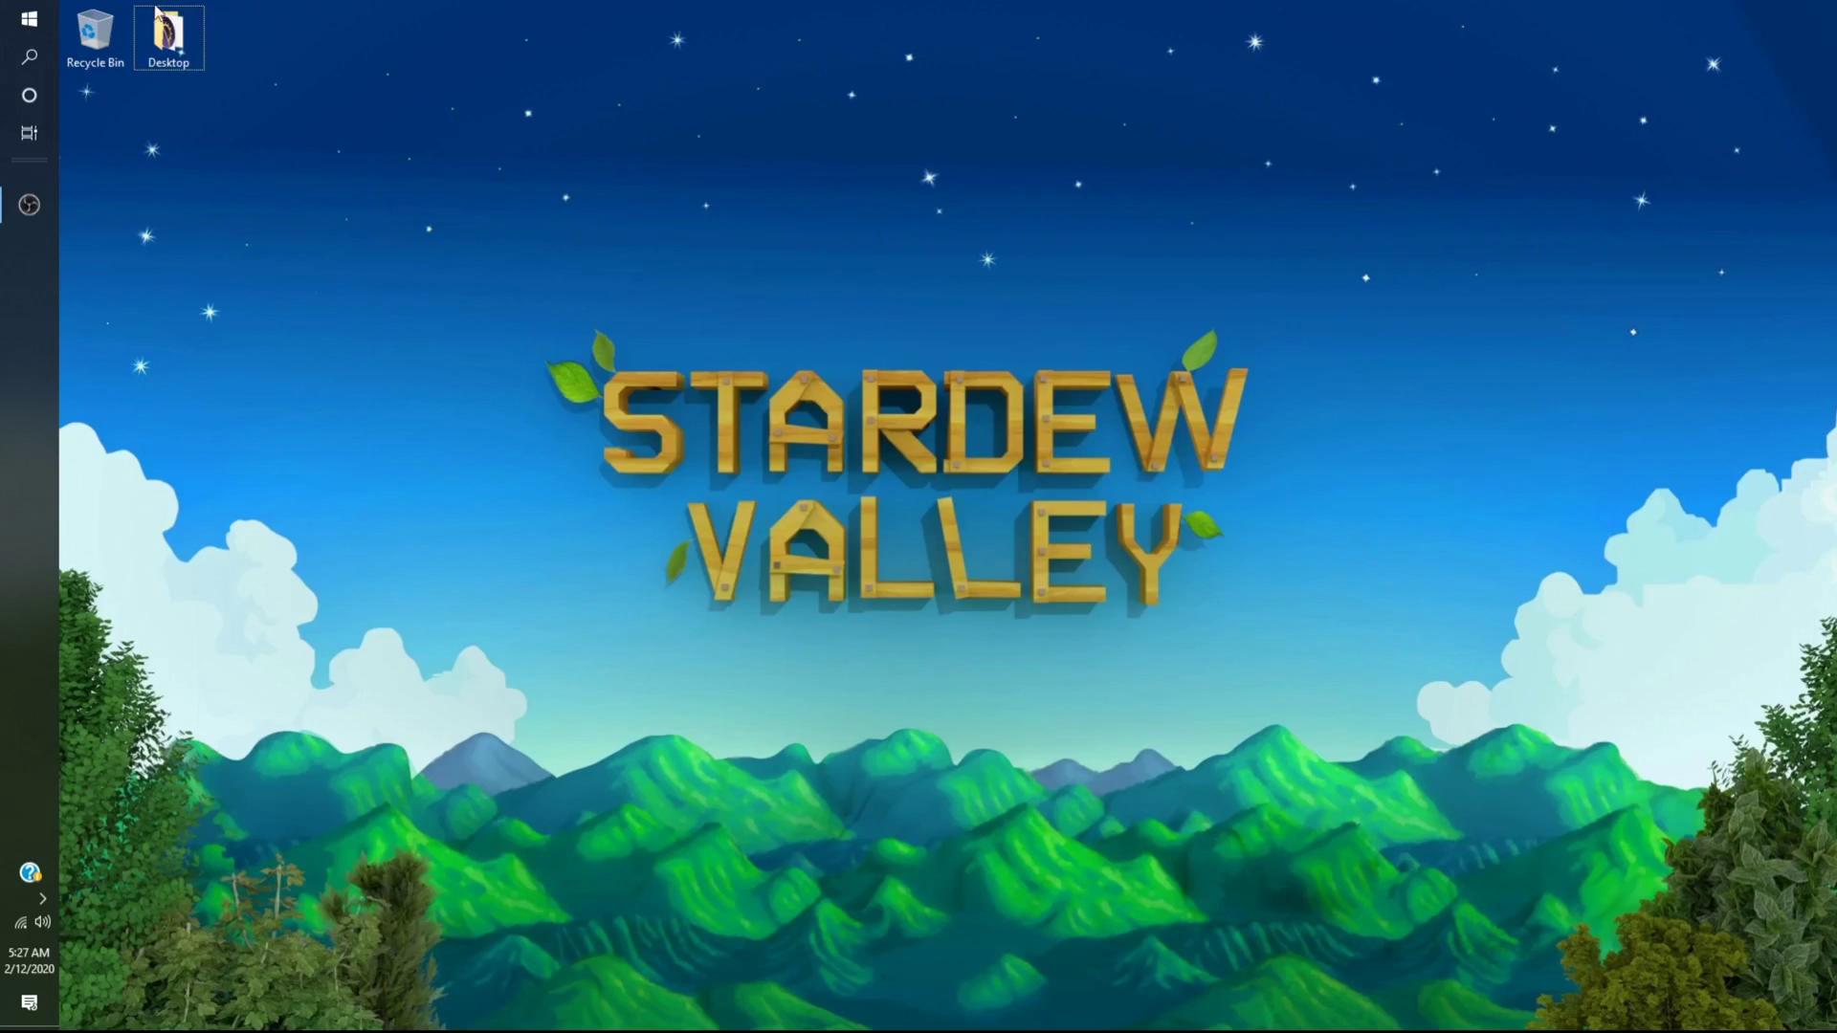
Launch Firefox from the Start menu's browser tiles and load smapi.io
click(29, 18)
click(524, 222)
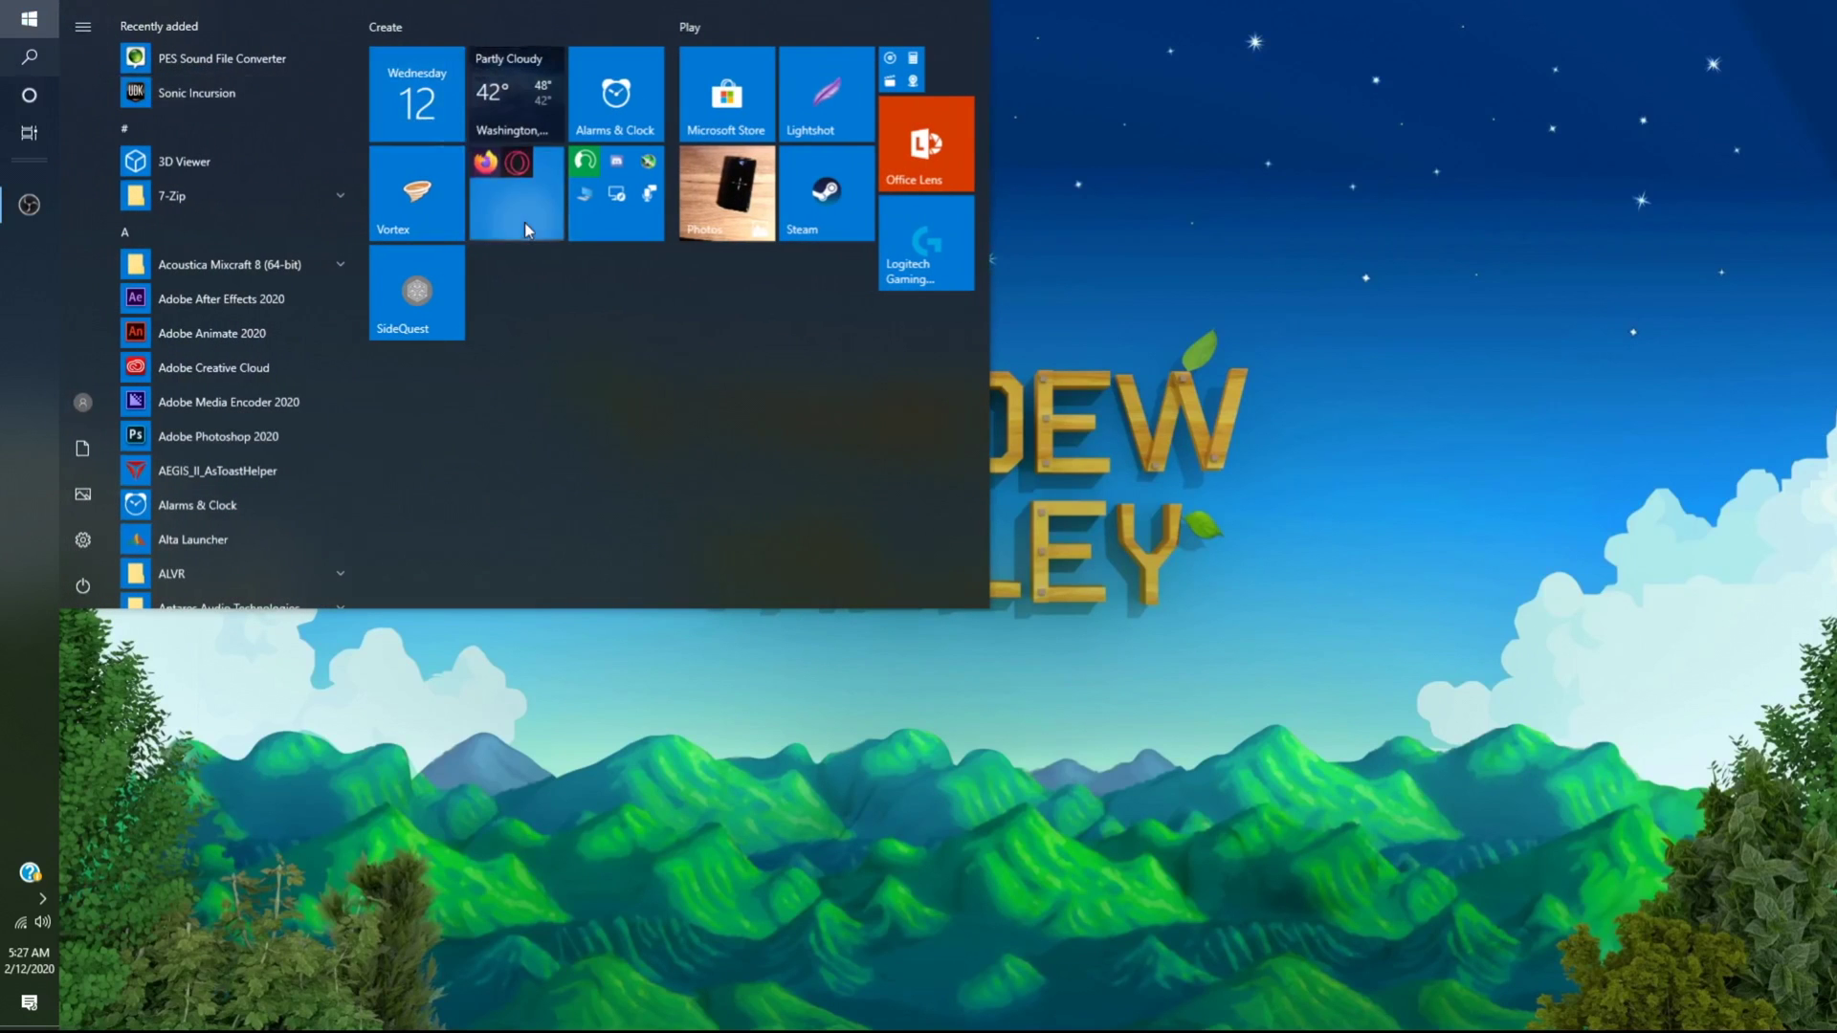
click(417, 378)
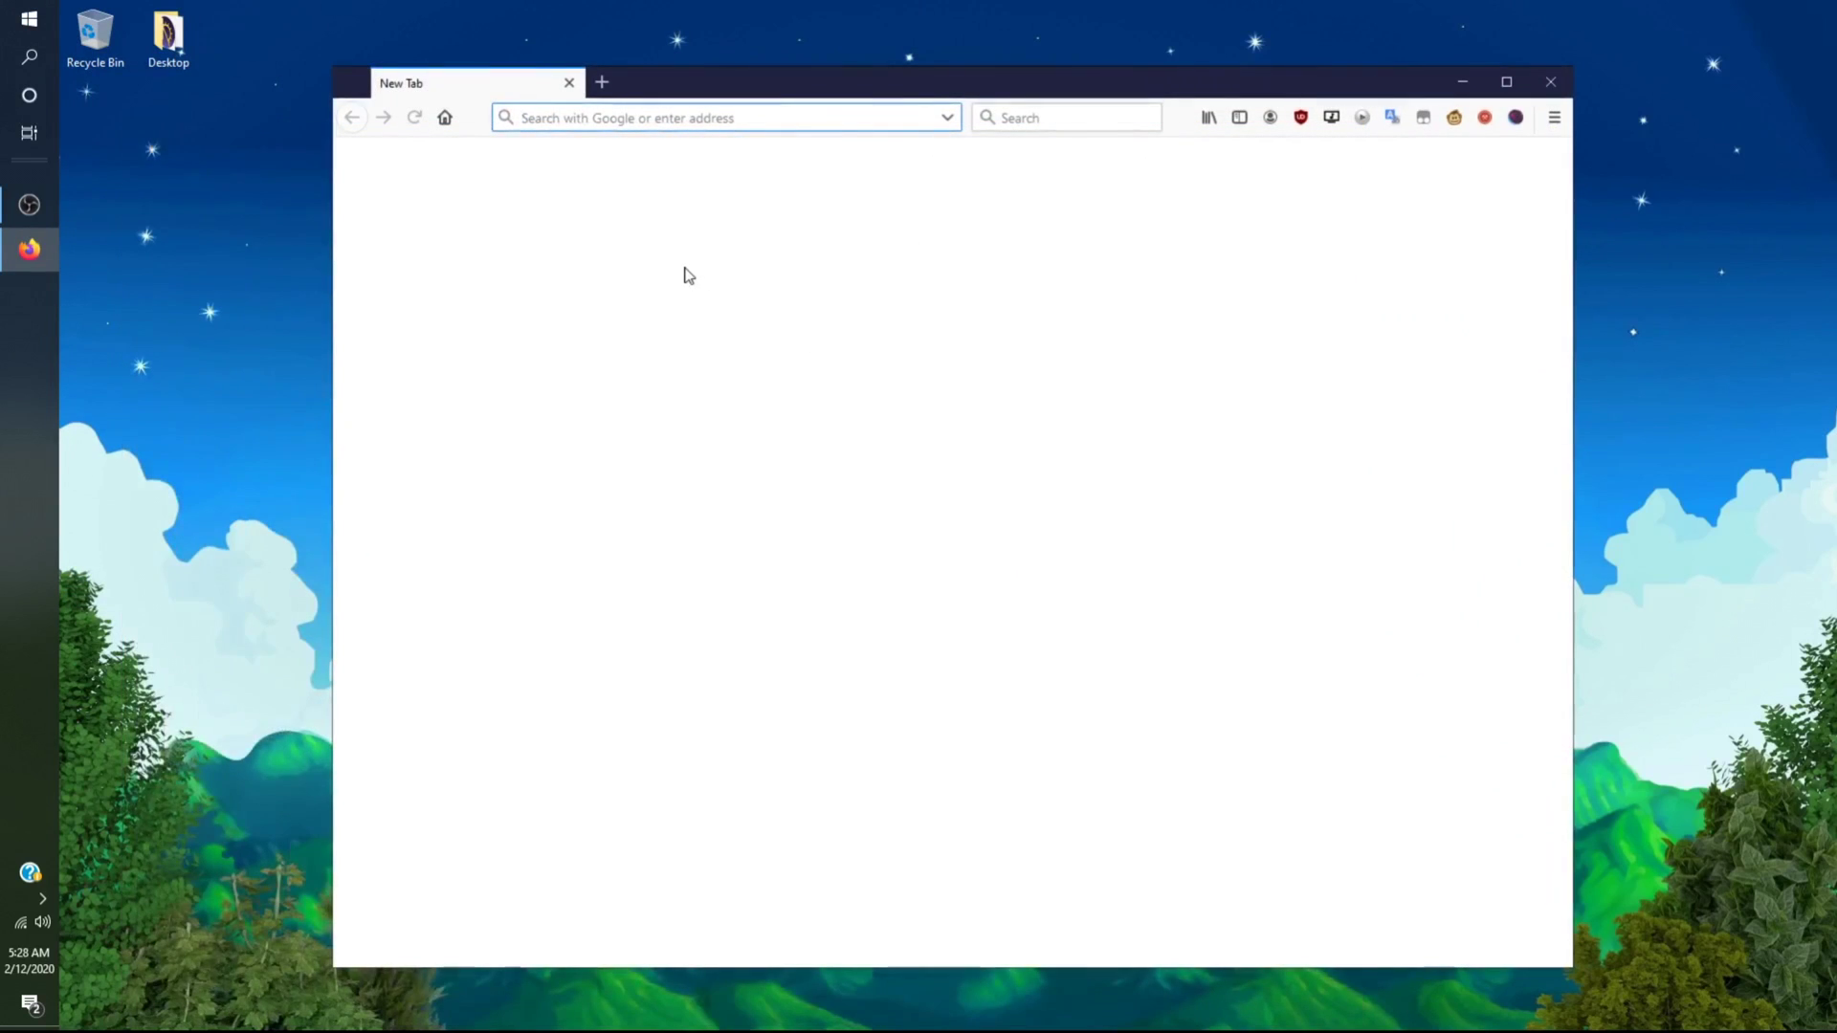
text(smapi)
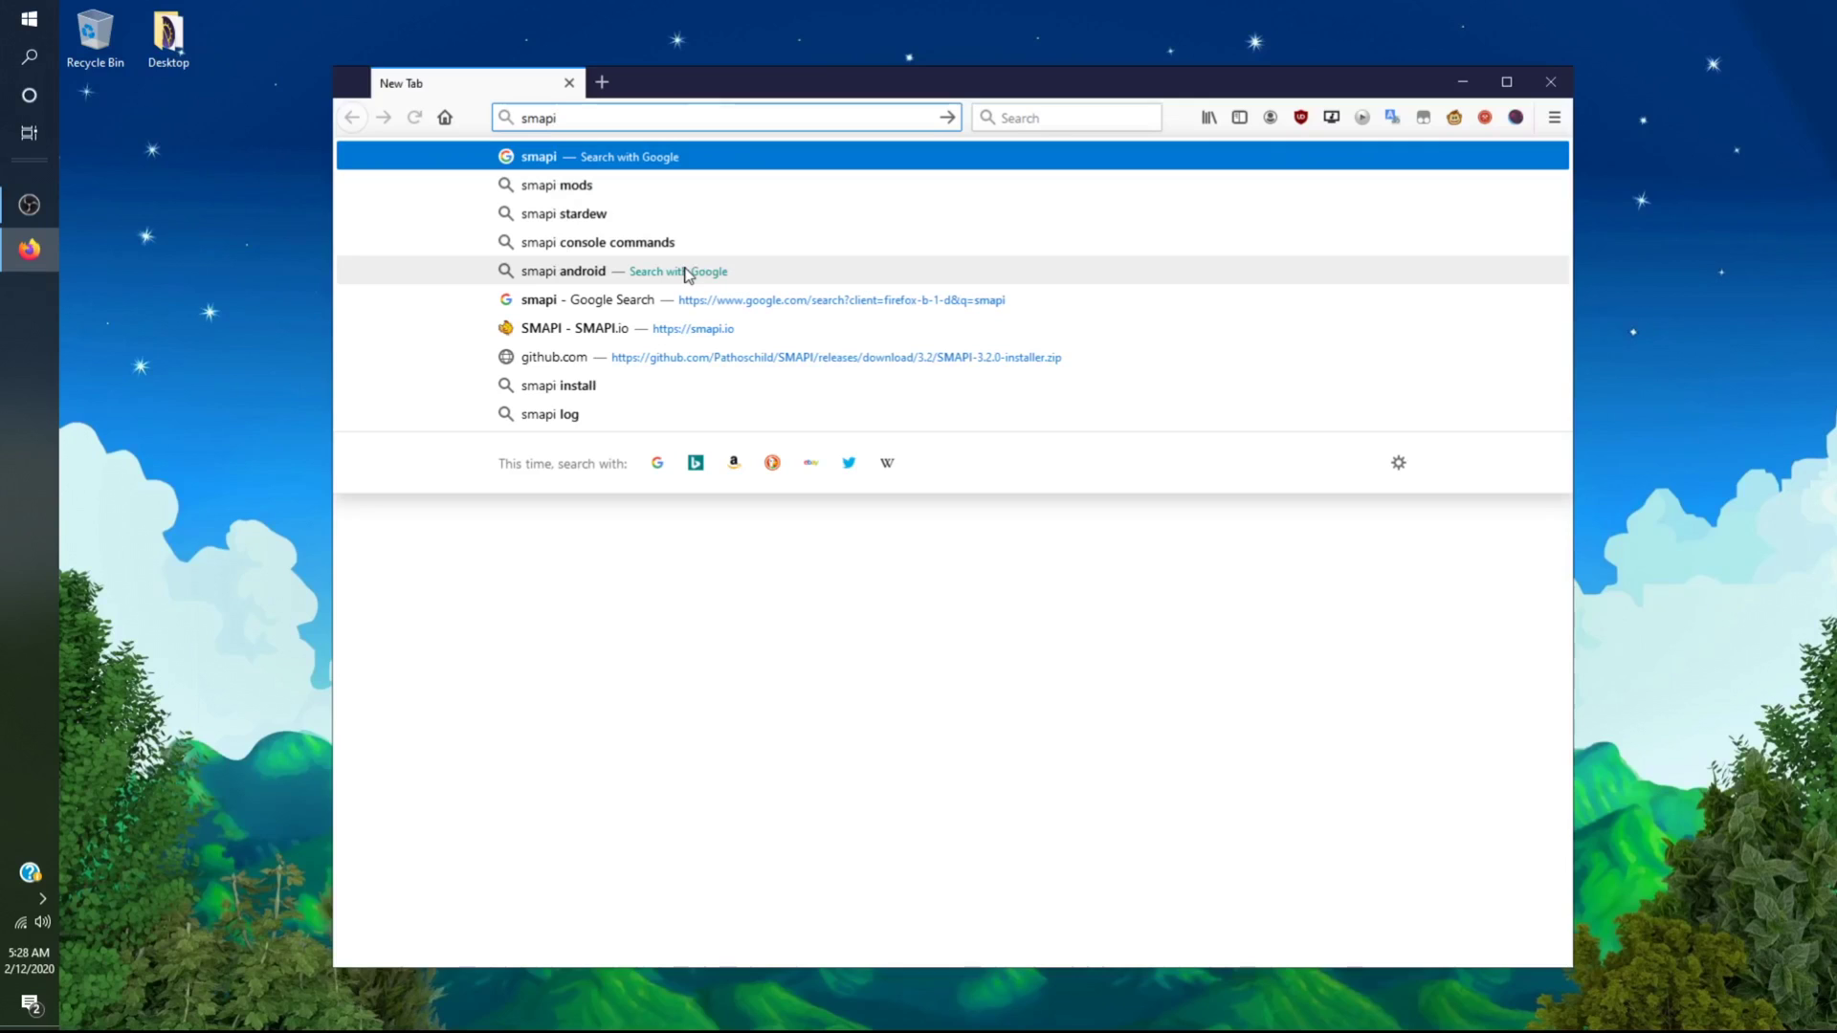
text(.io)
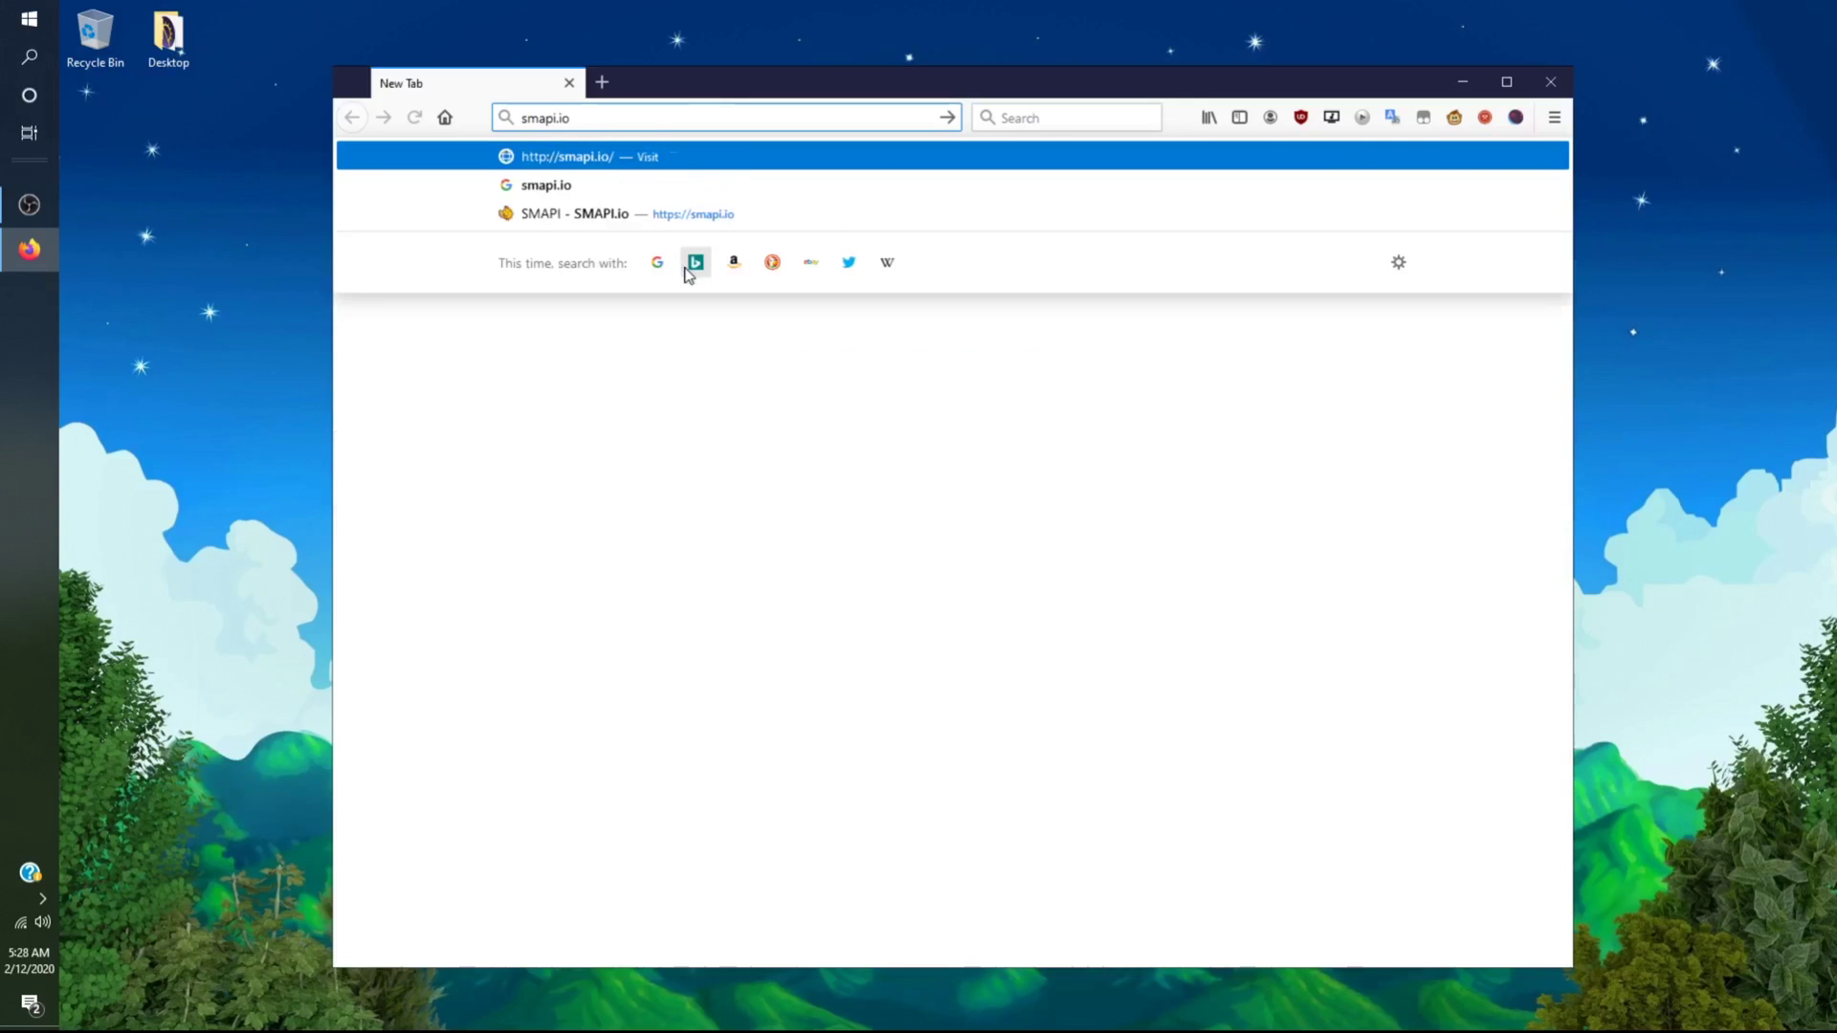
key(Return)
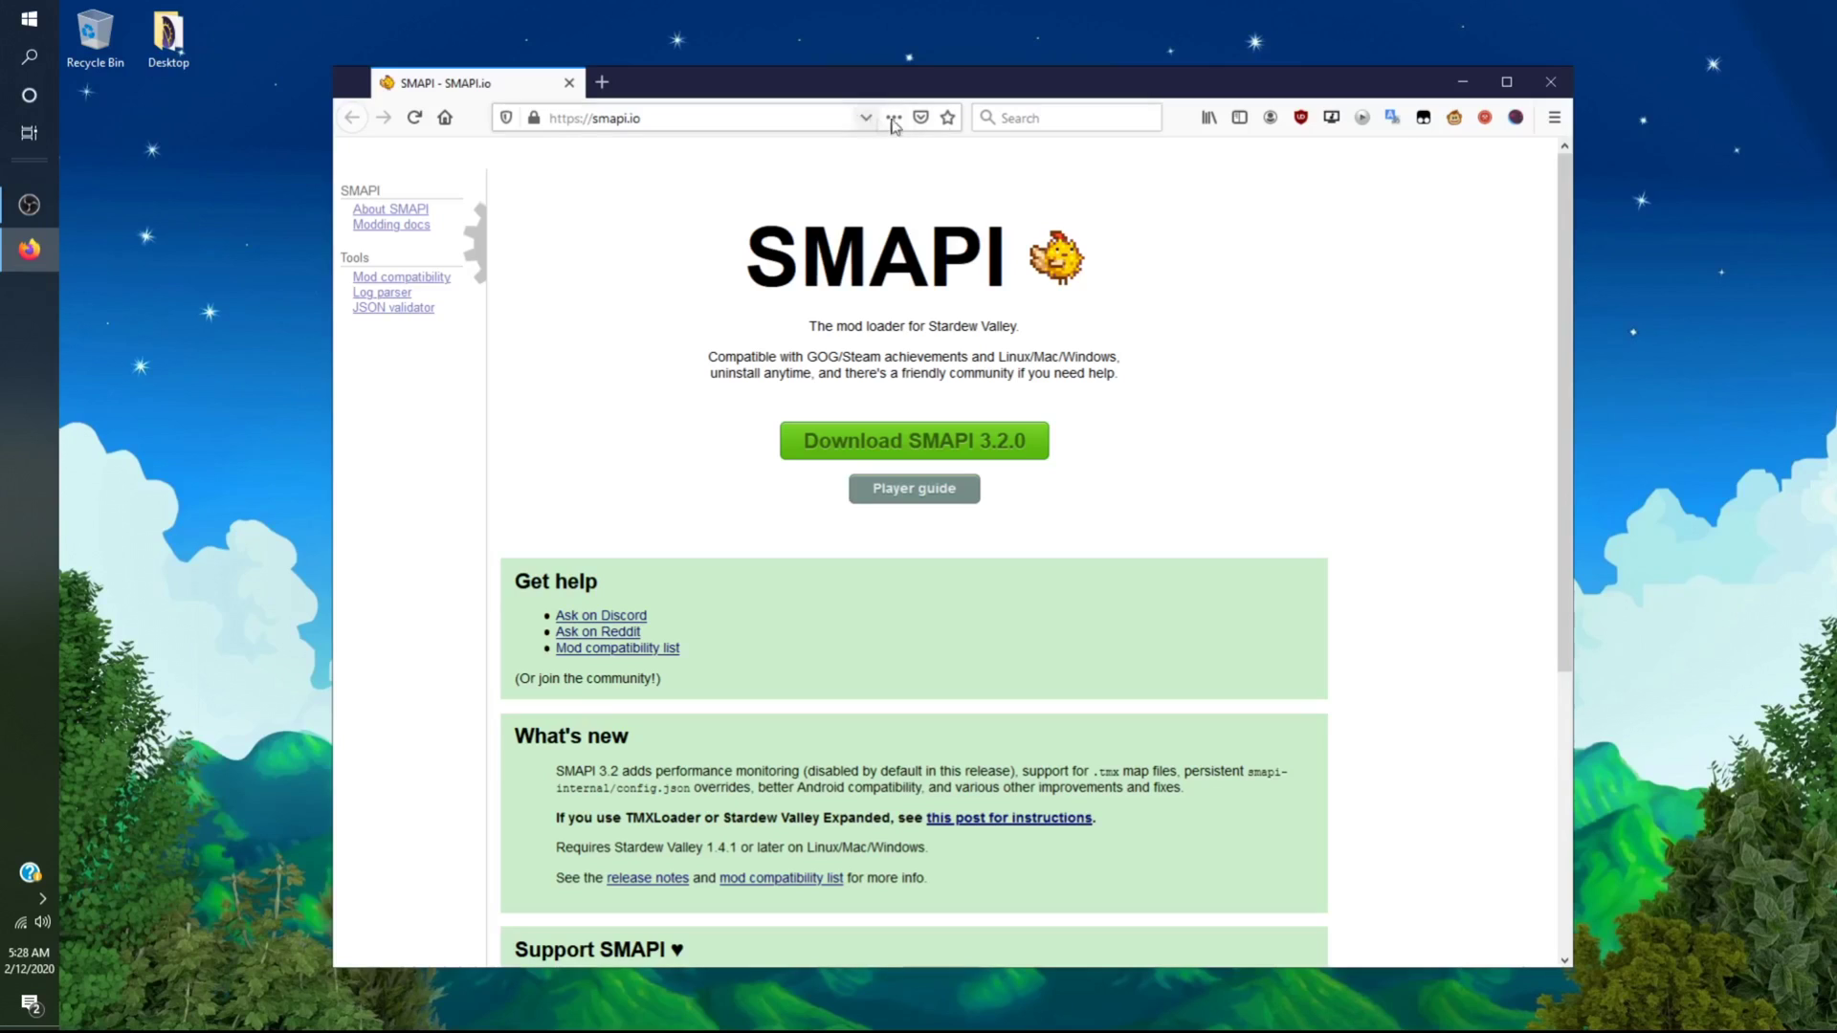
Download the SMAPI 3.2.0 installer zip via Direct download and confirm it finished
click(980, 457)
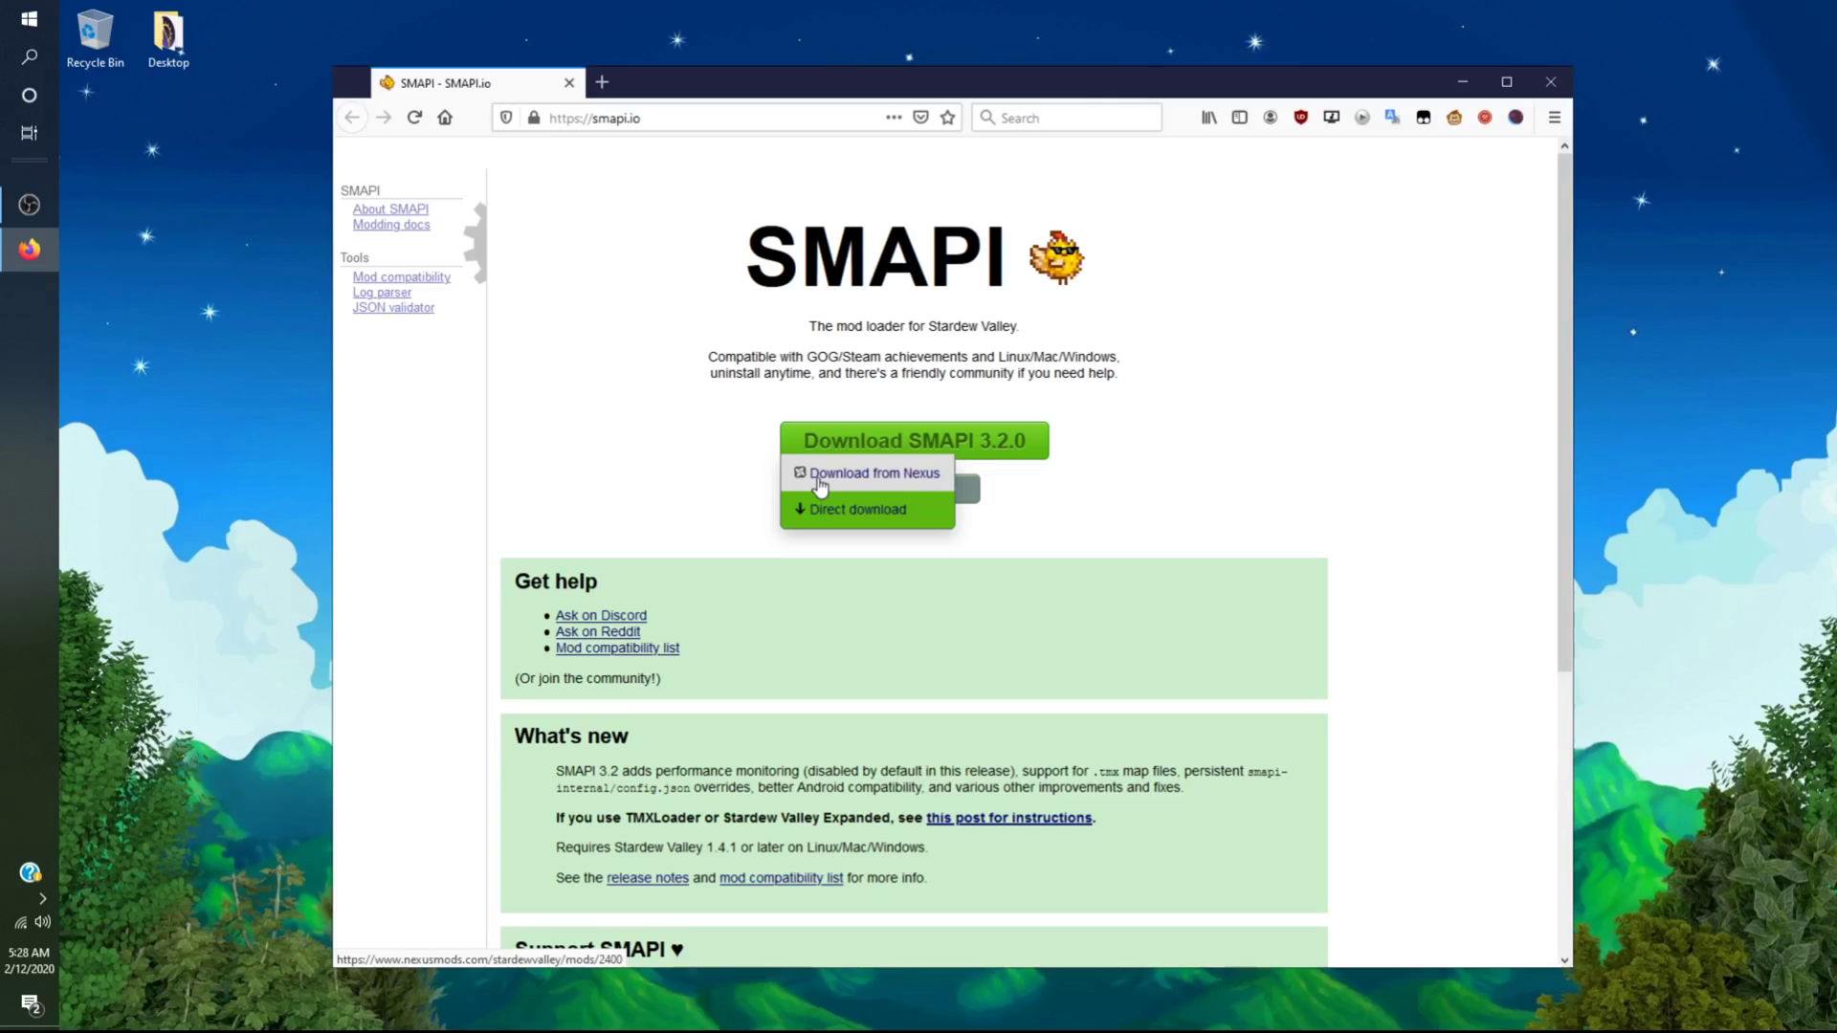
click(875, 527)
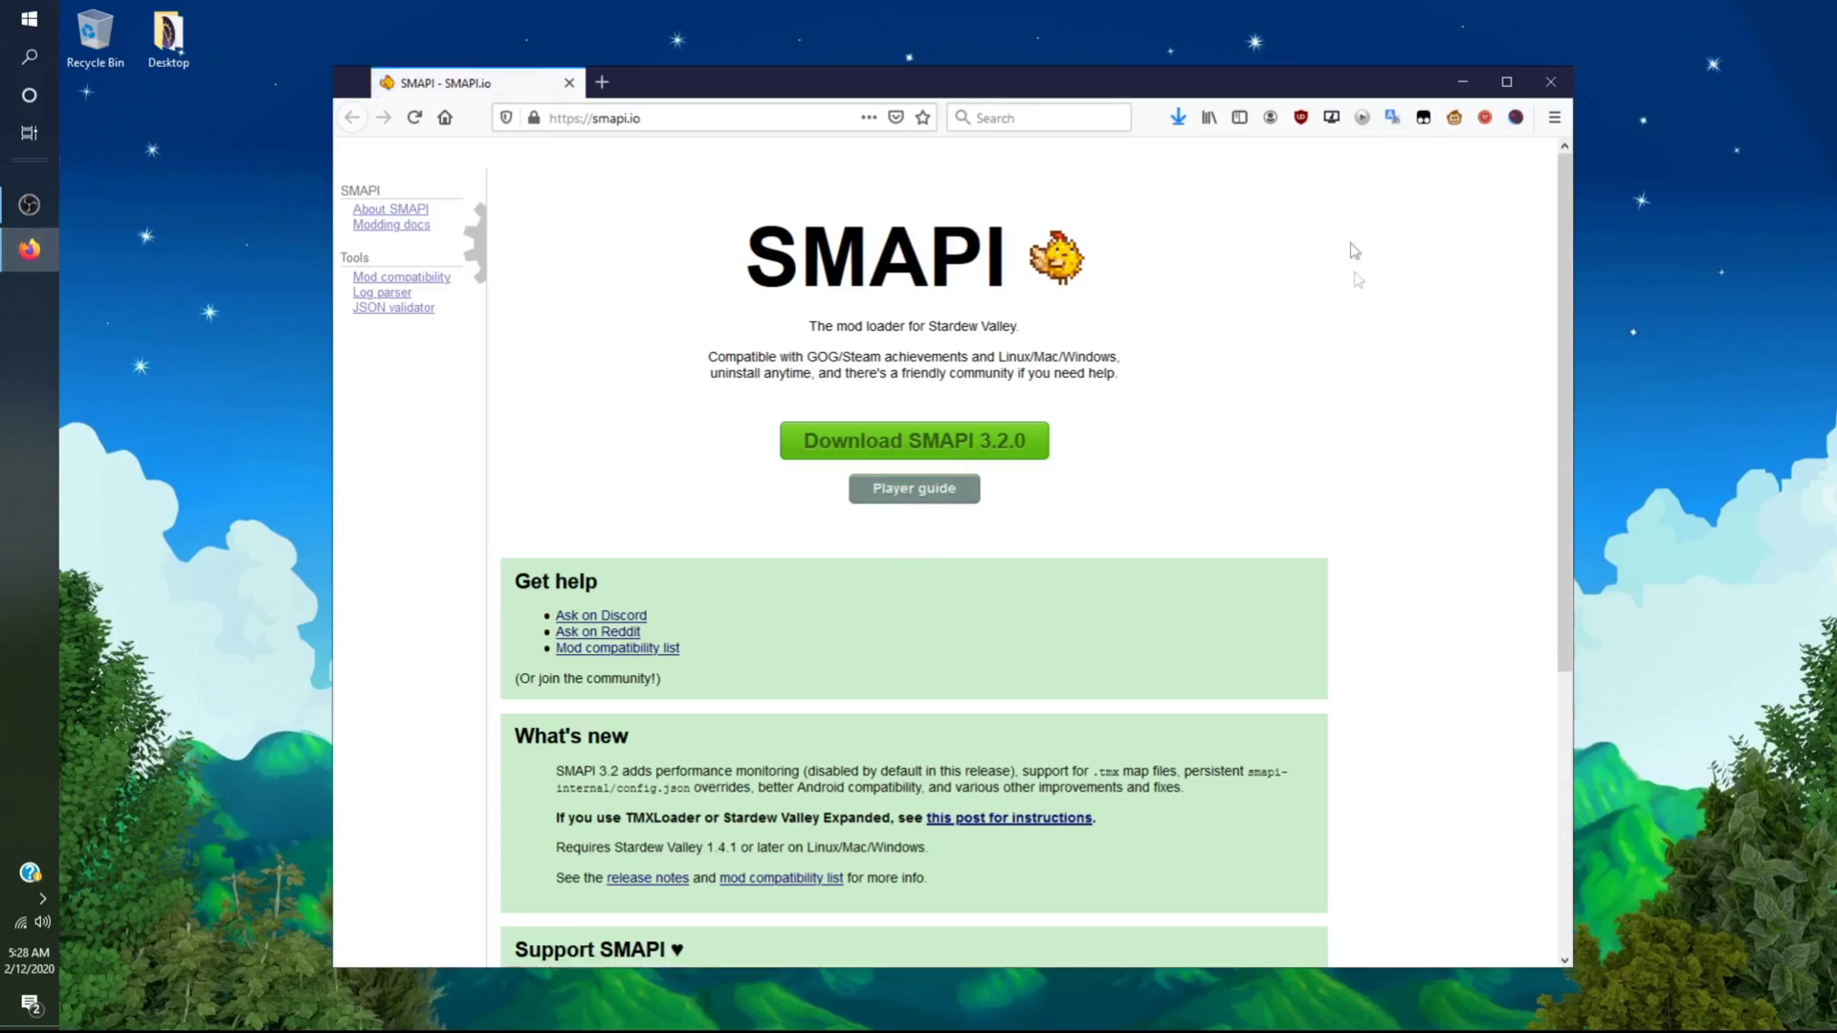
click(1177, 118)
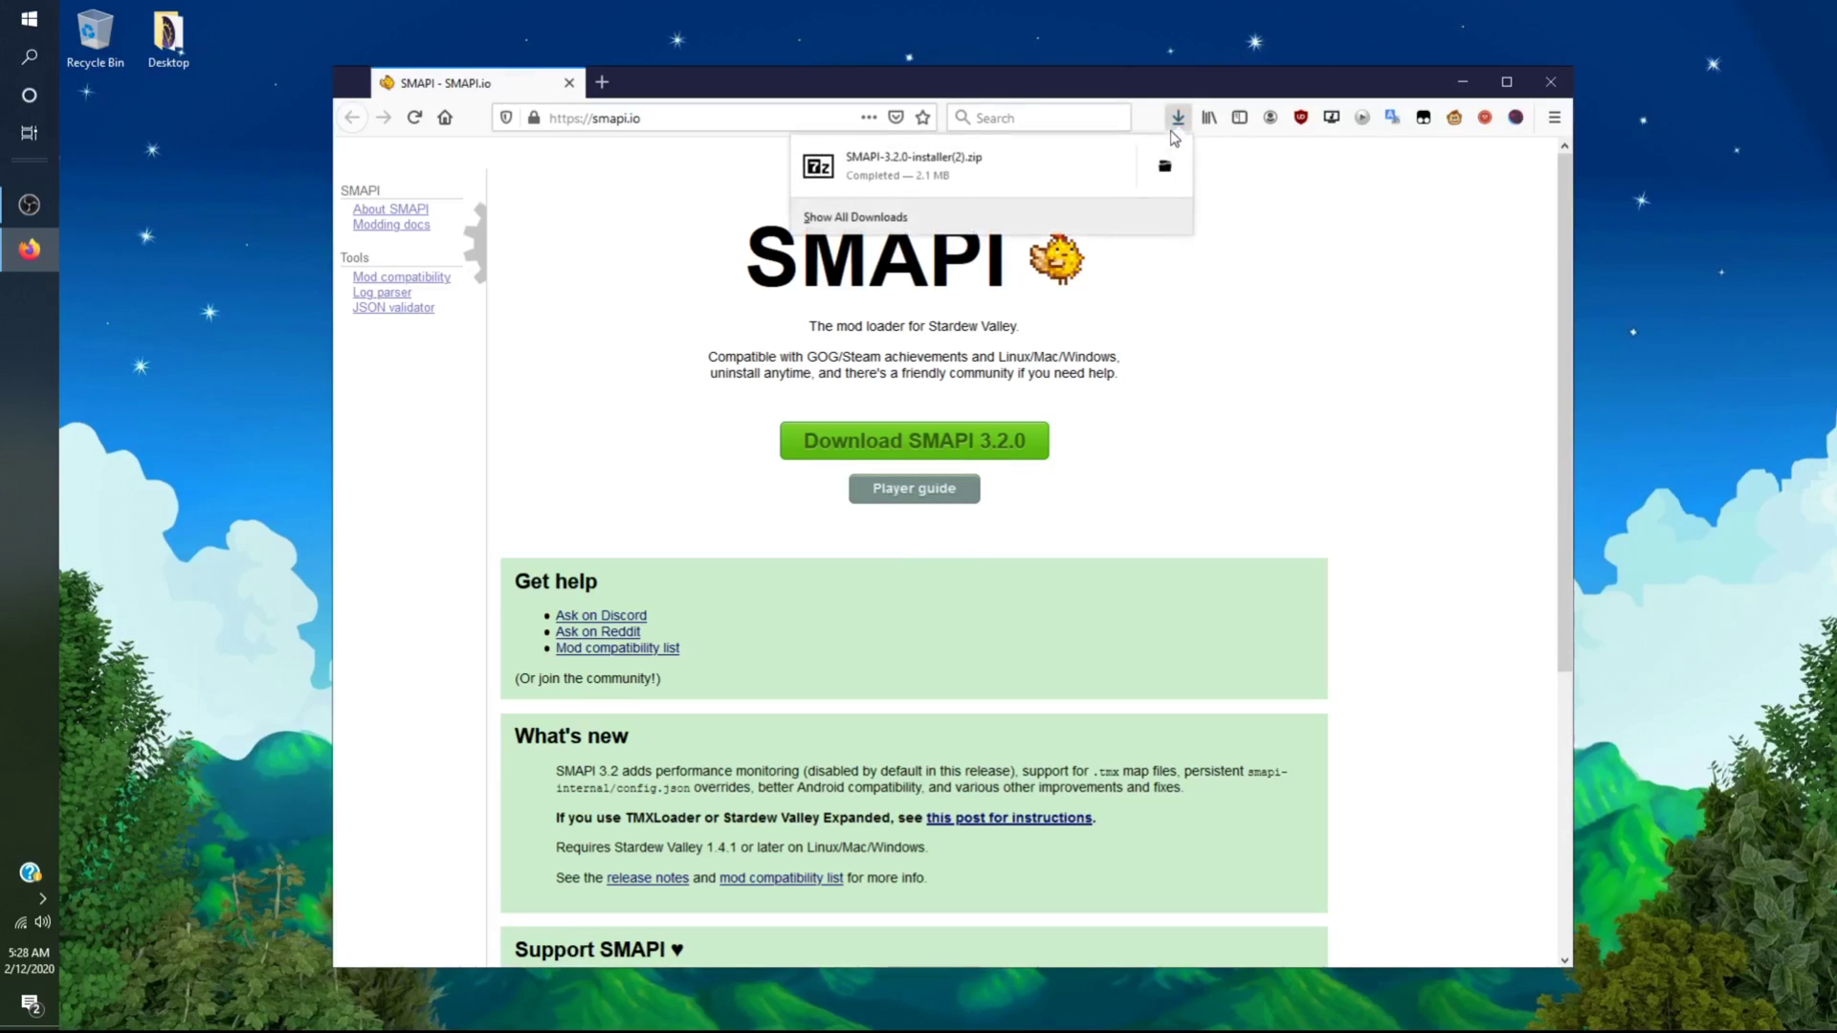
Drag the SMAPI 3.2.0 installer folder out of the downloaded zip onto the desktop
click(967, 180)
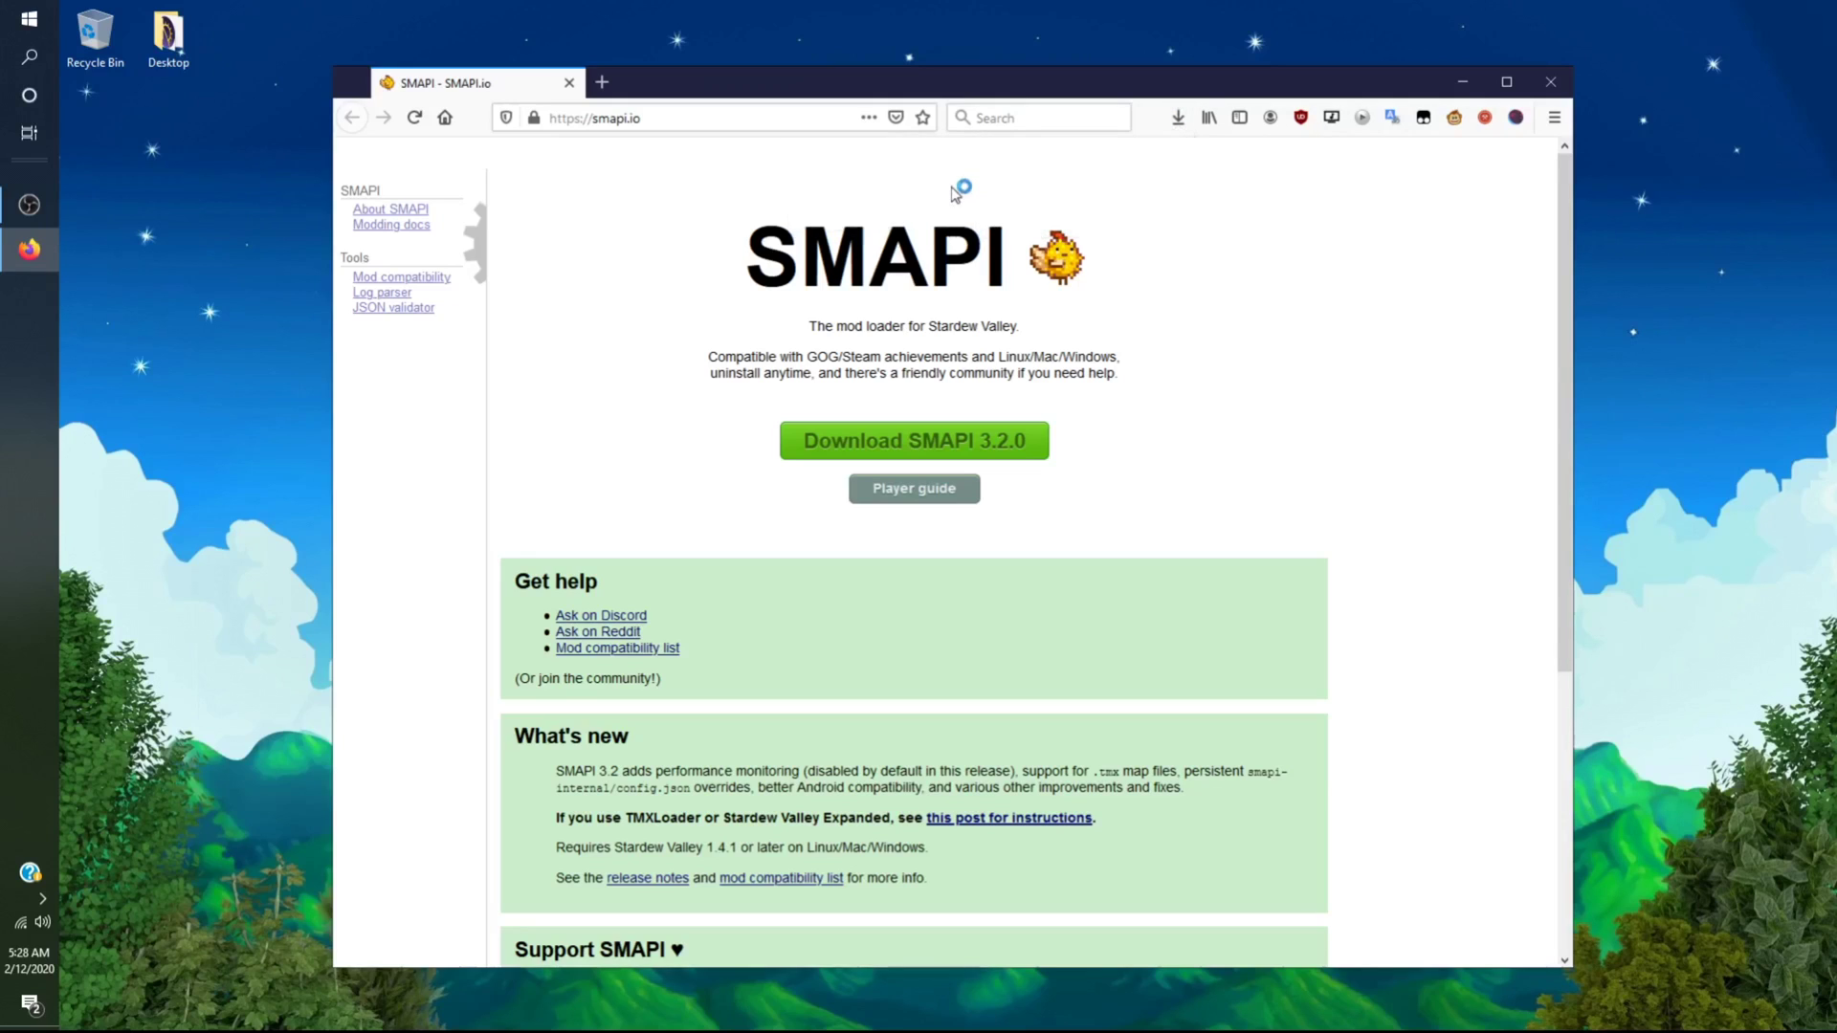
drag(821, 302, 745, 172)
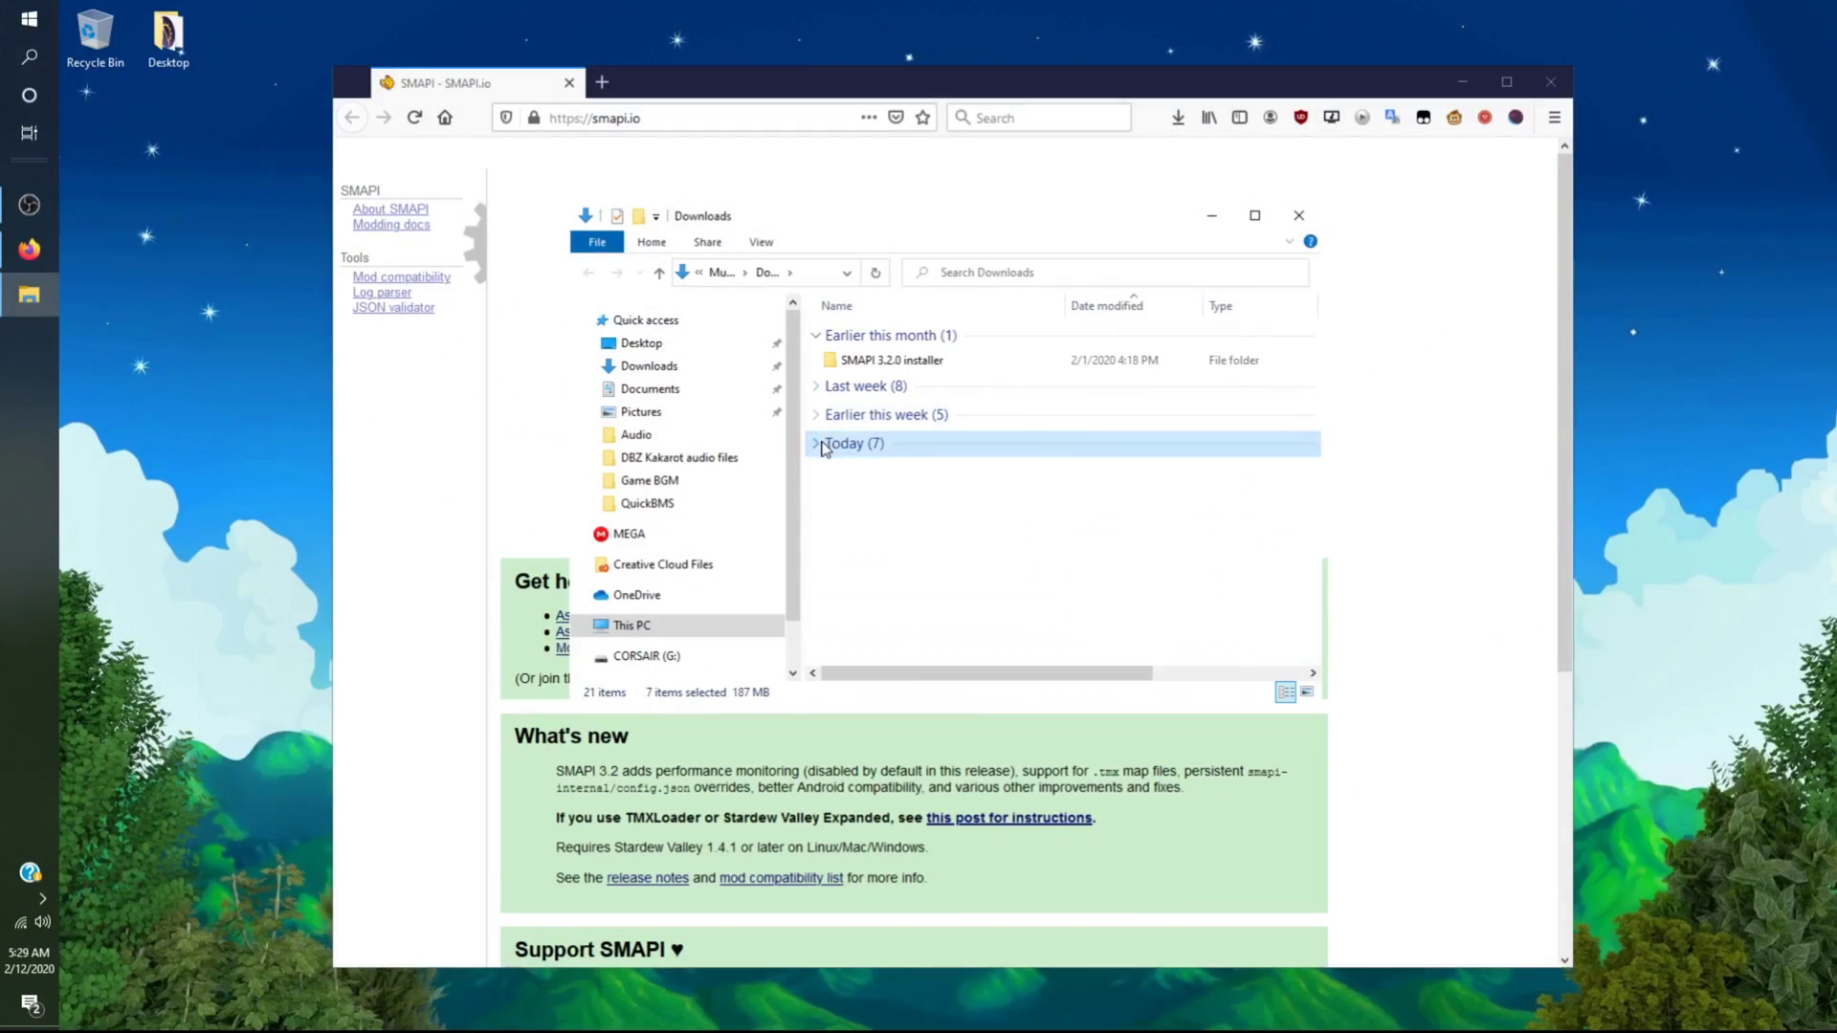
click(852, 521)
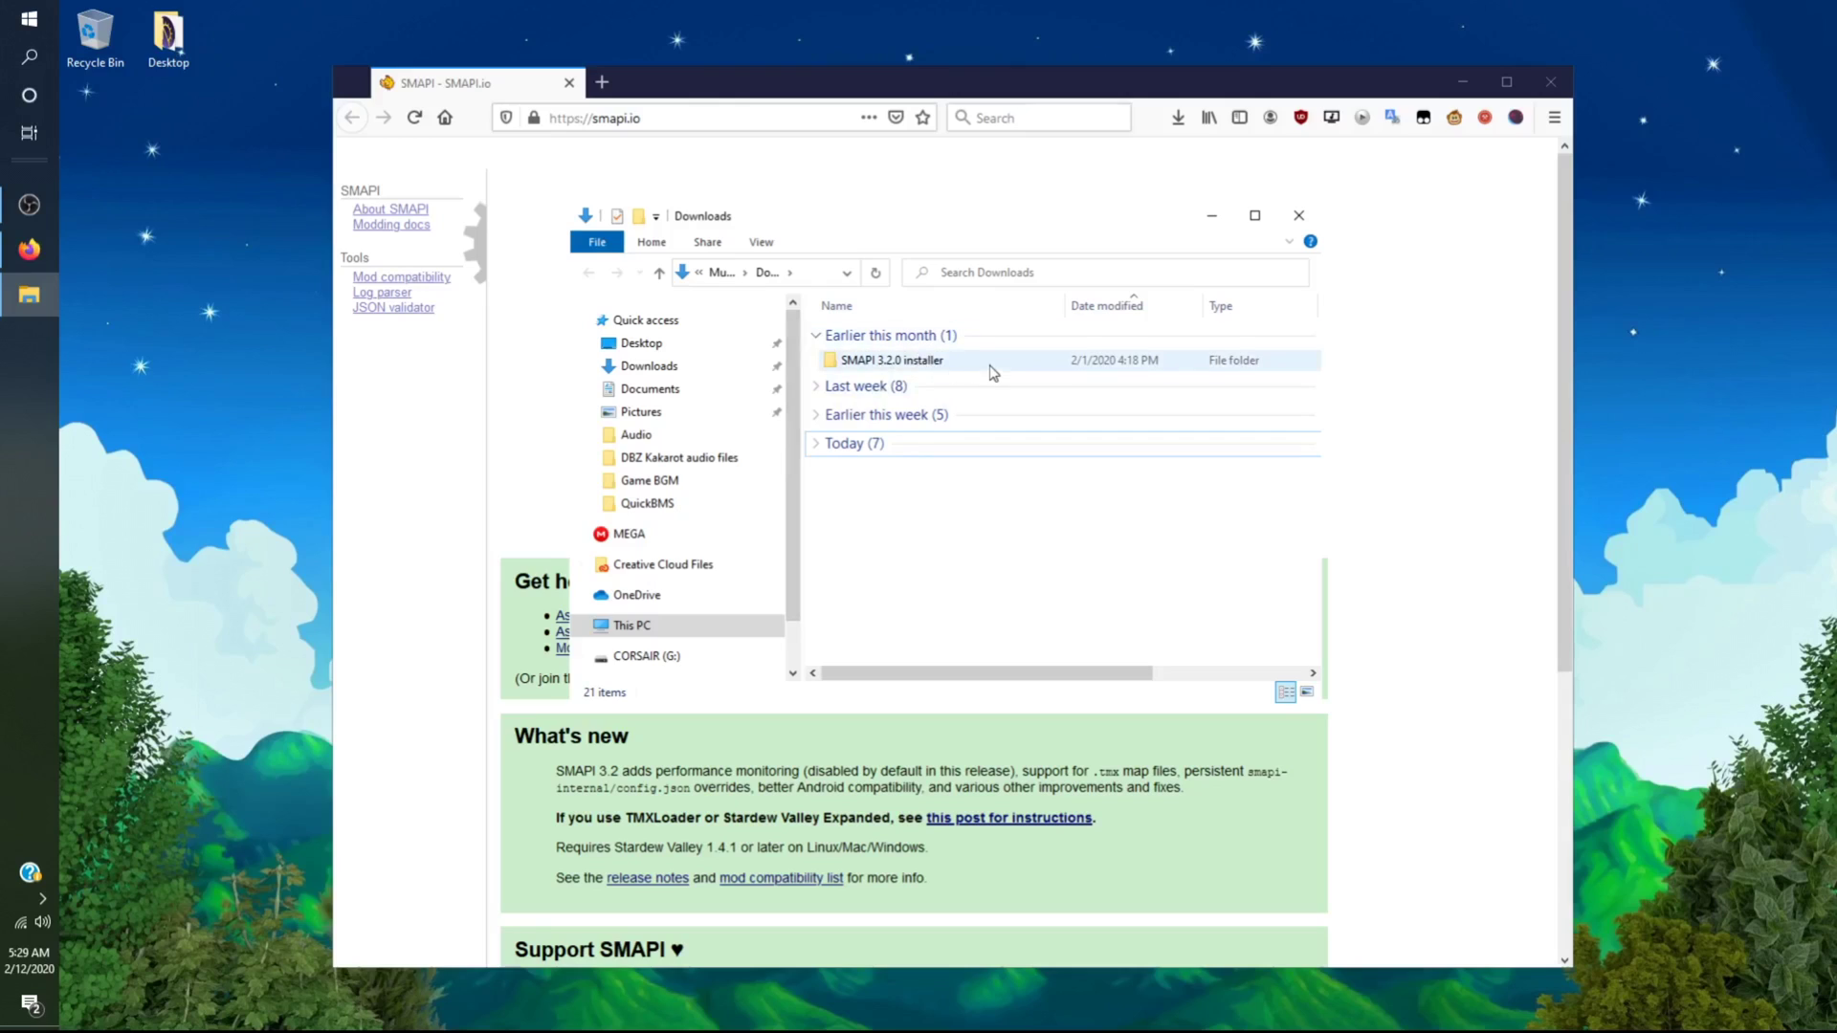
drag(993, 373, 163, 285)
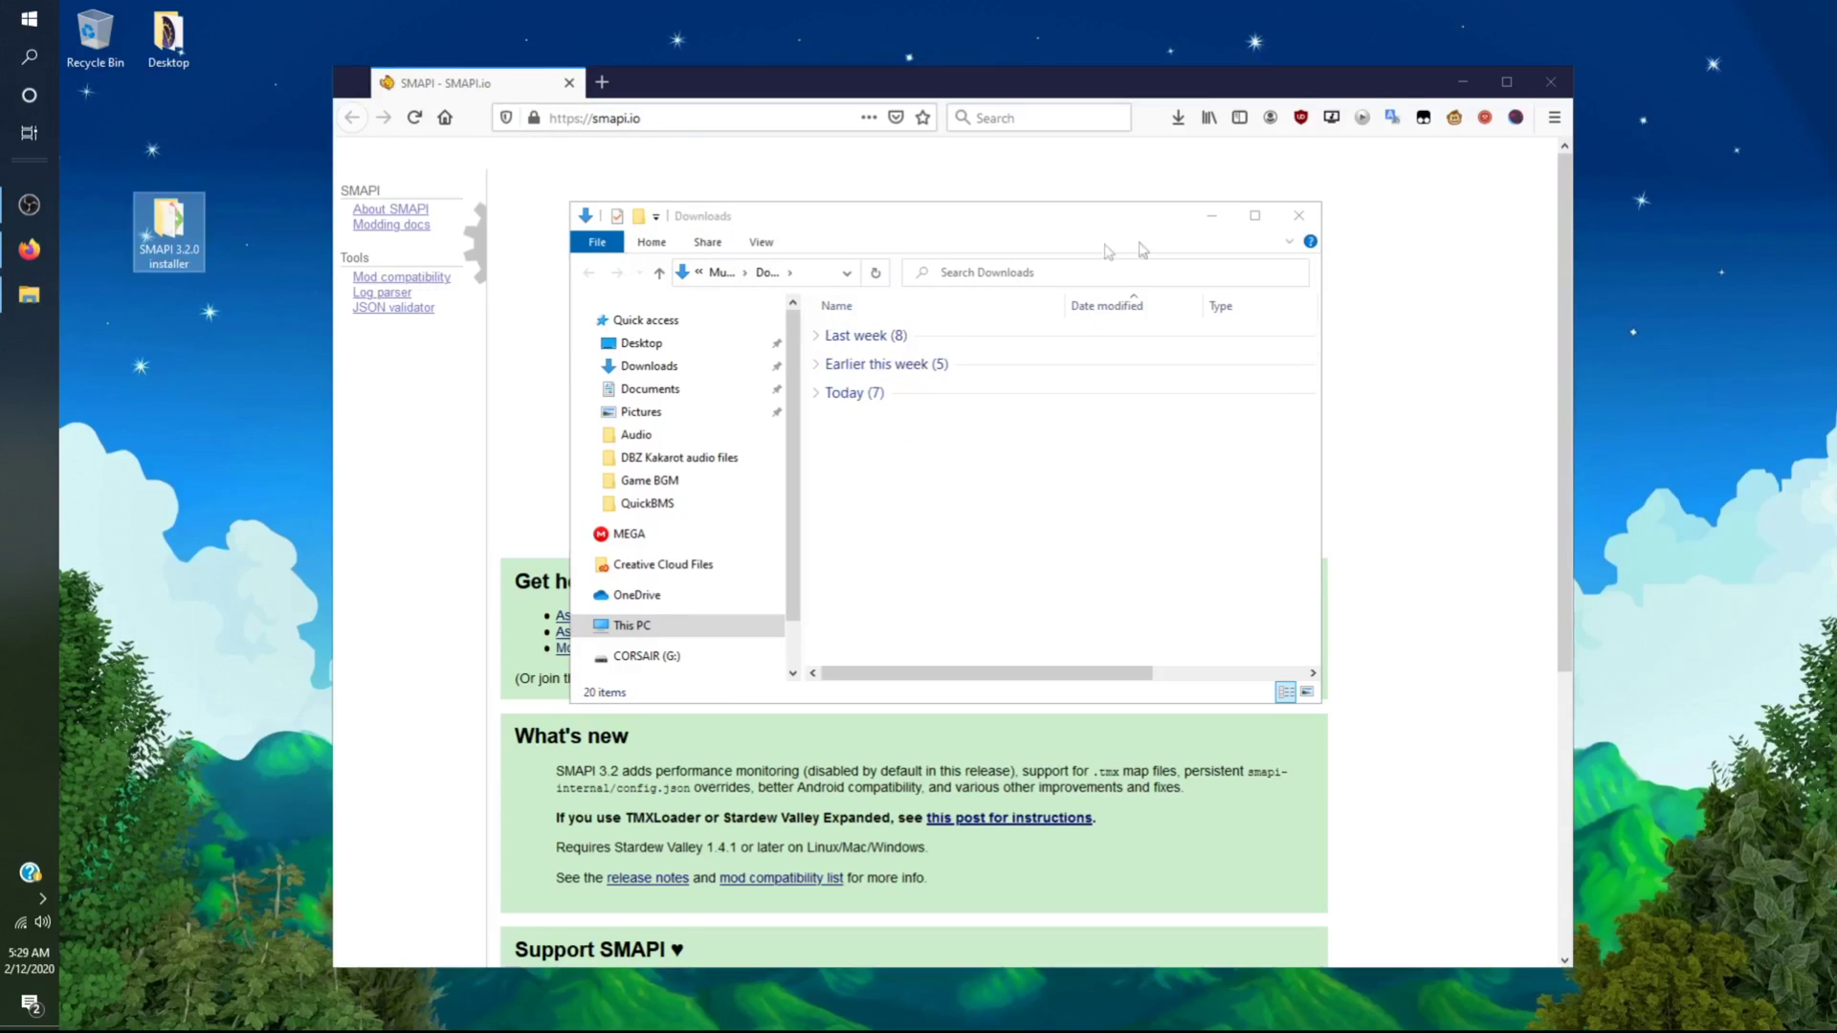
click(1298, 218)
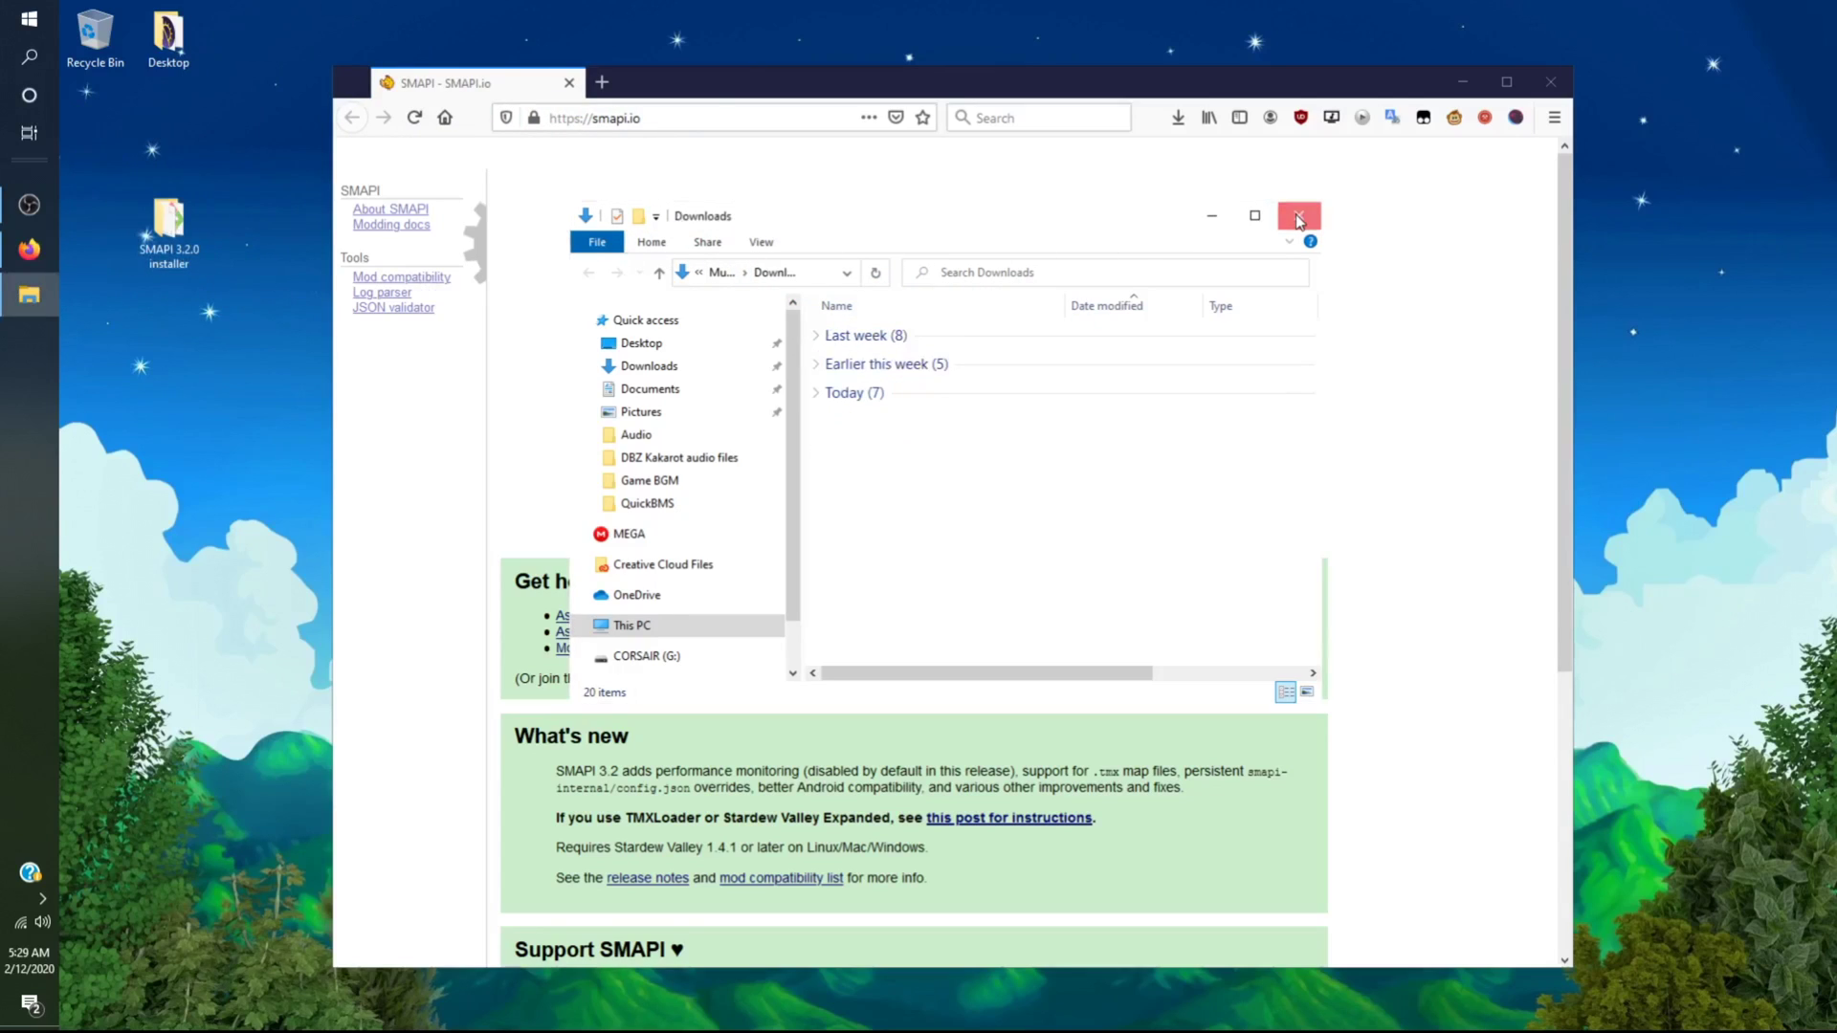
drag(762, 81, 897, 57)
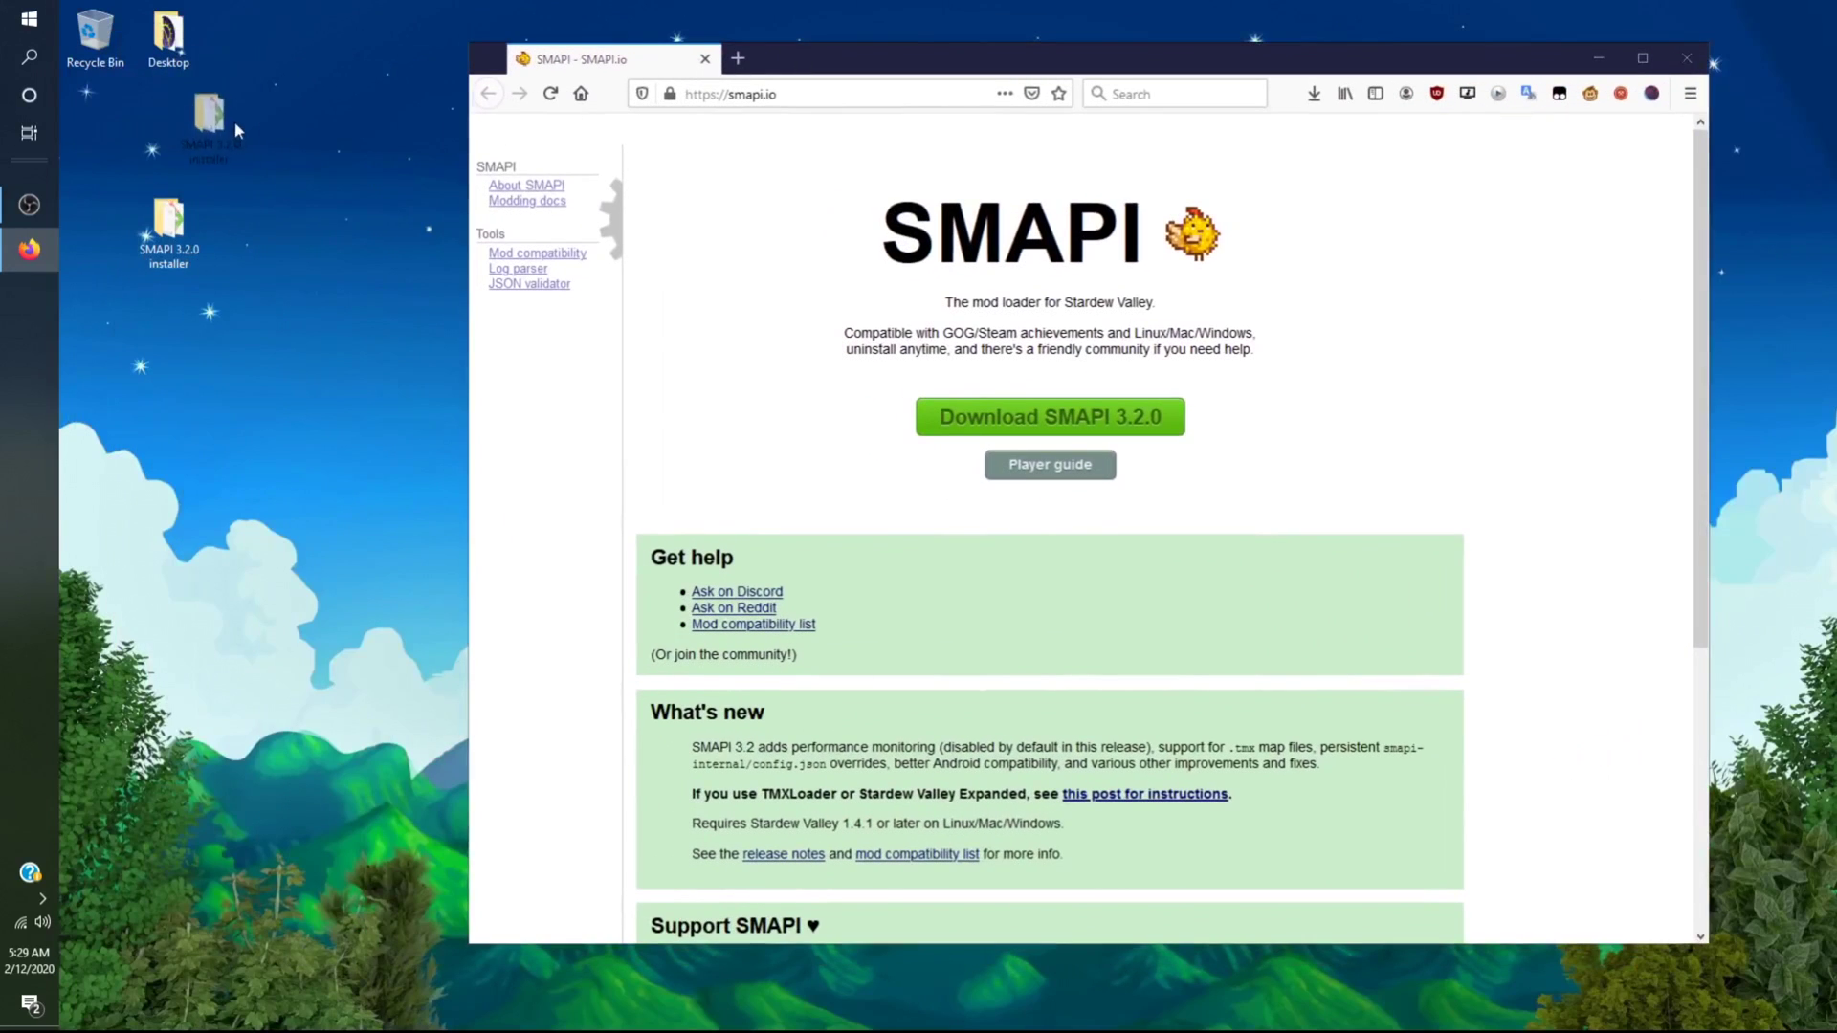
drag(176, 228, 176, 134)
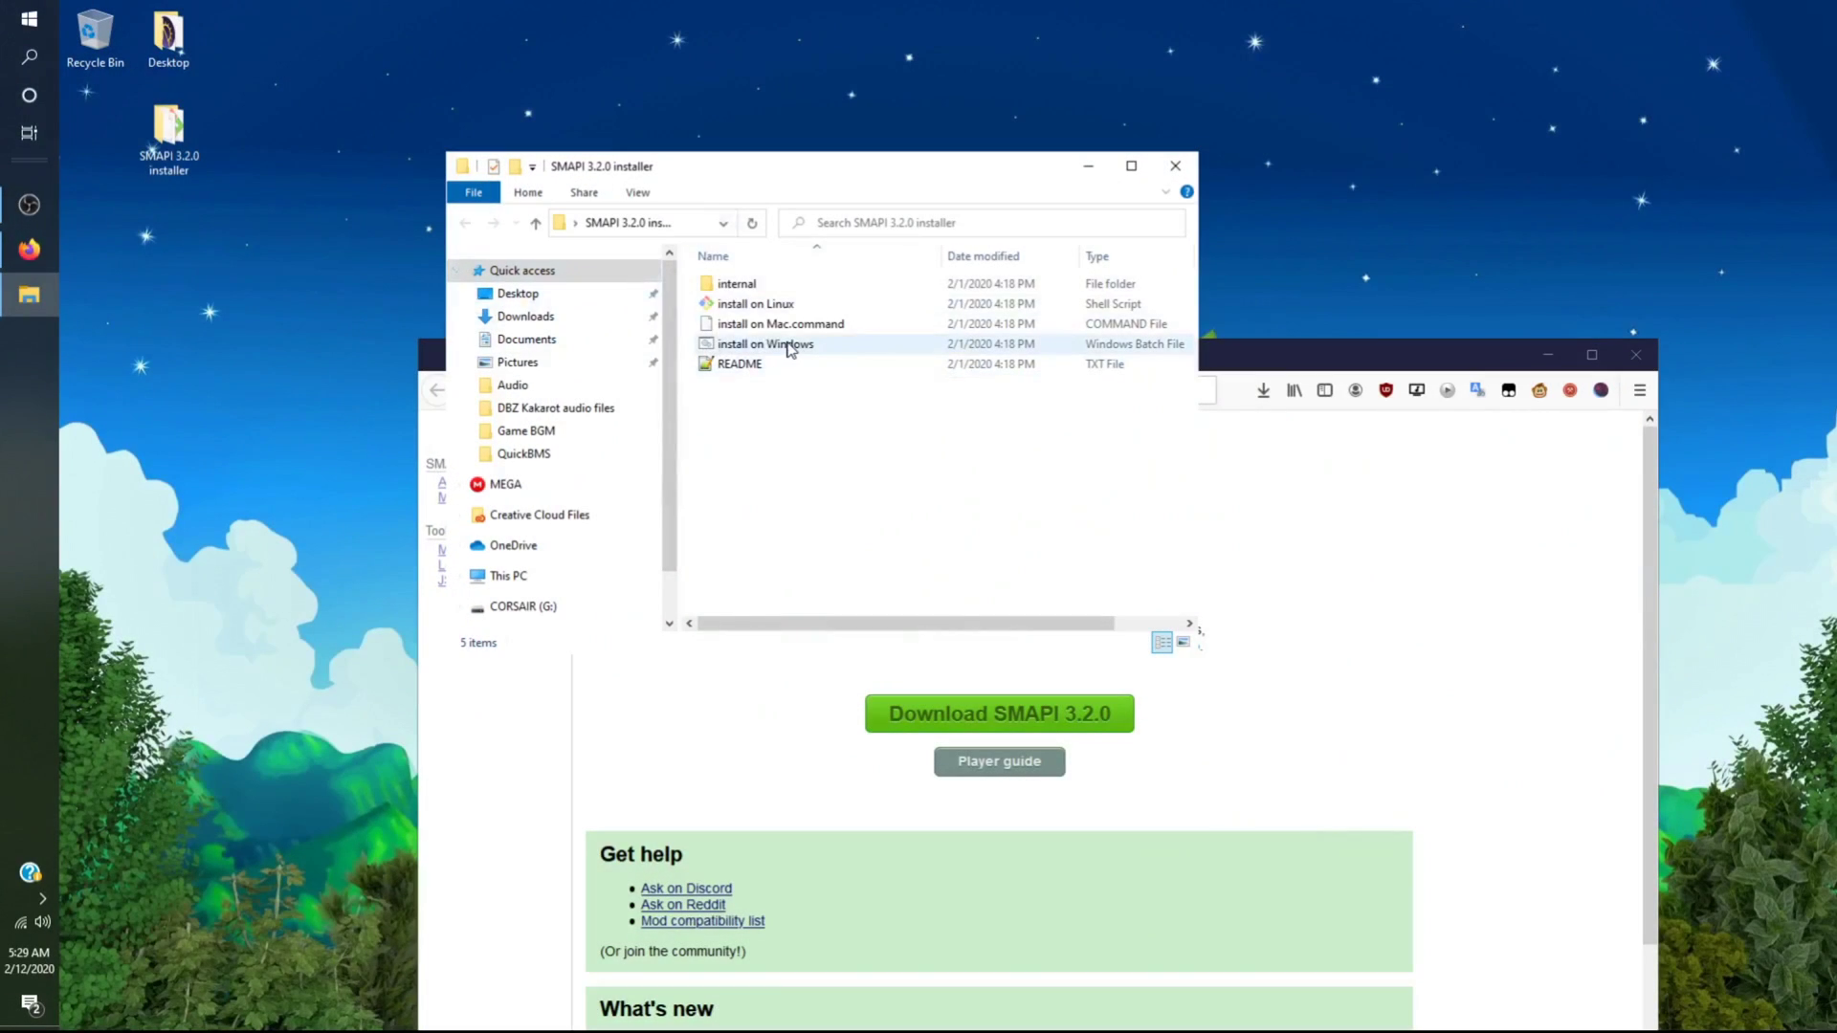
Run 'install on Windows' and choose option 1 to install SMAPI into Stardew Valley
double_click(790, 348)
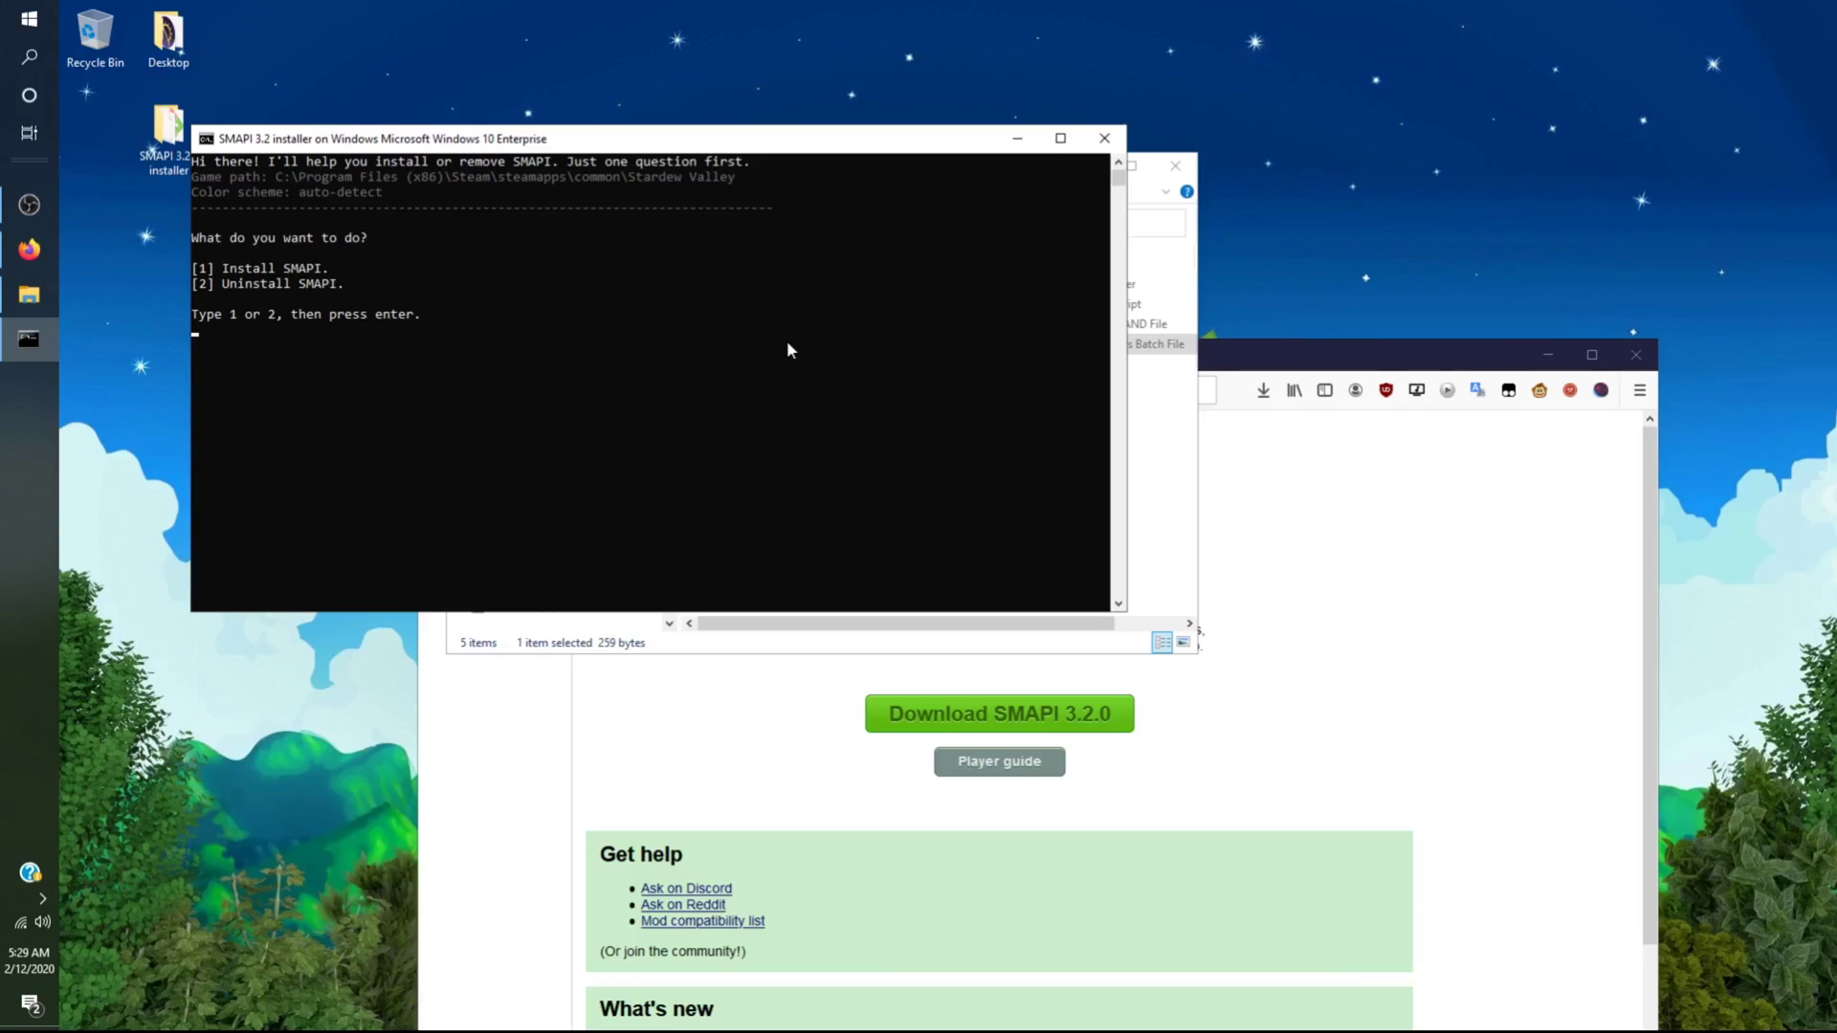
text(1)
key(Return)
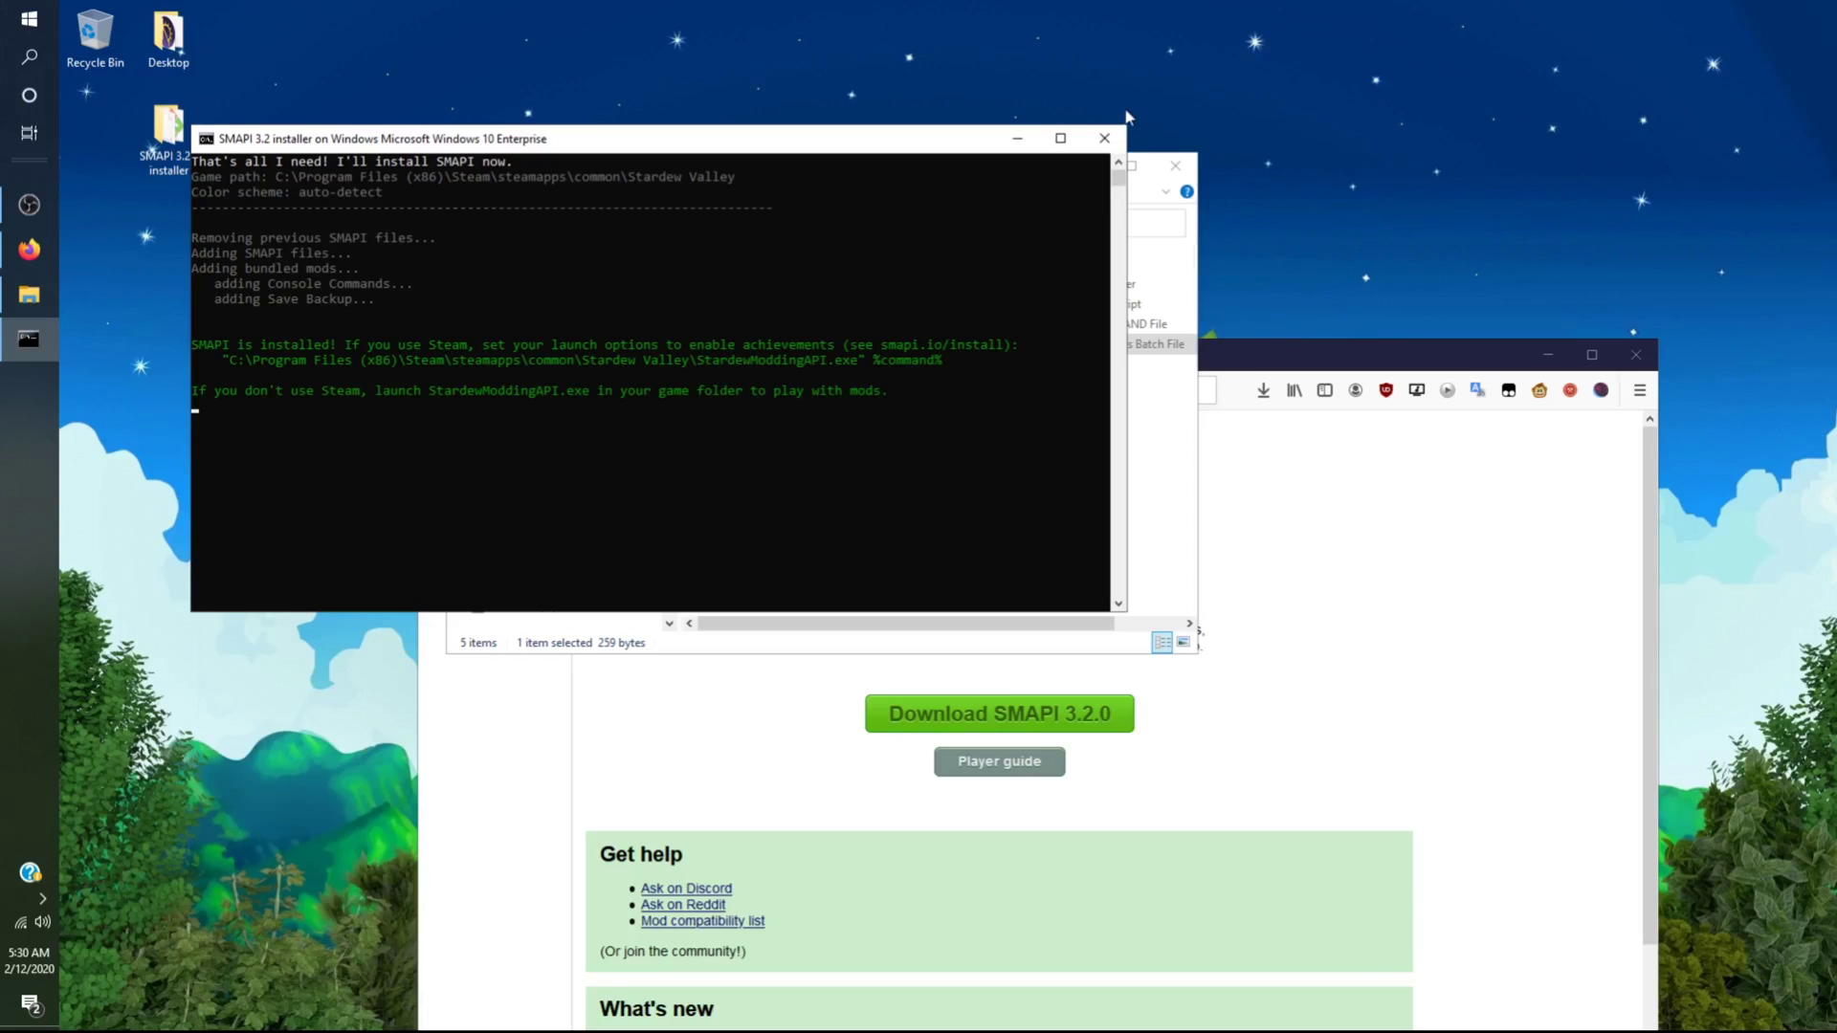
Close the finished SMAPI installer console and its folder window
click(1104, 138)
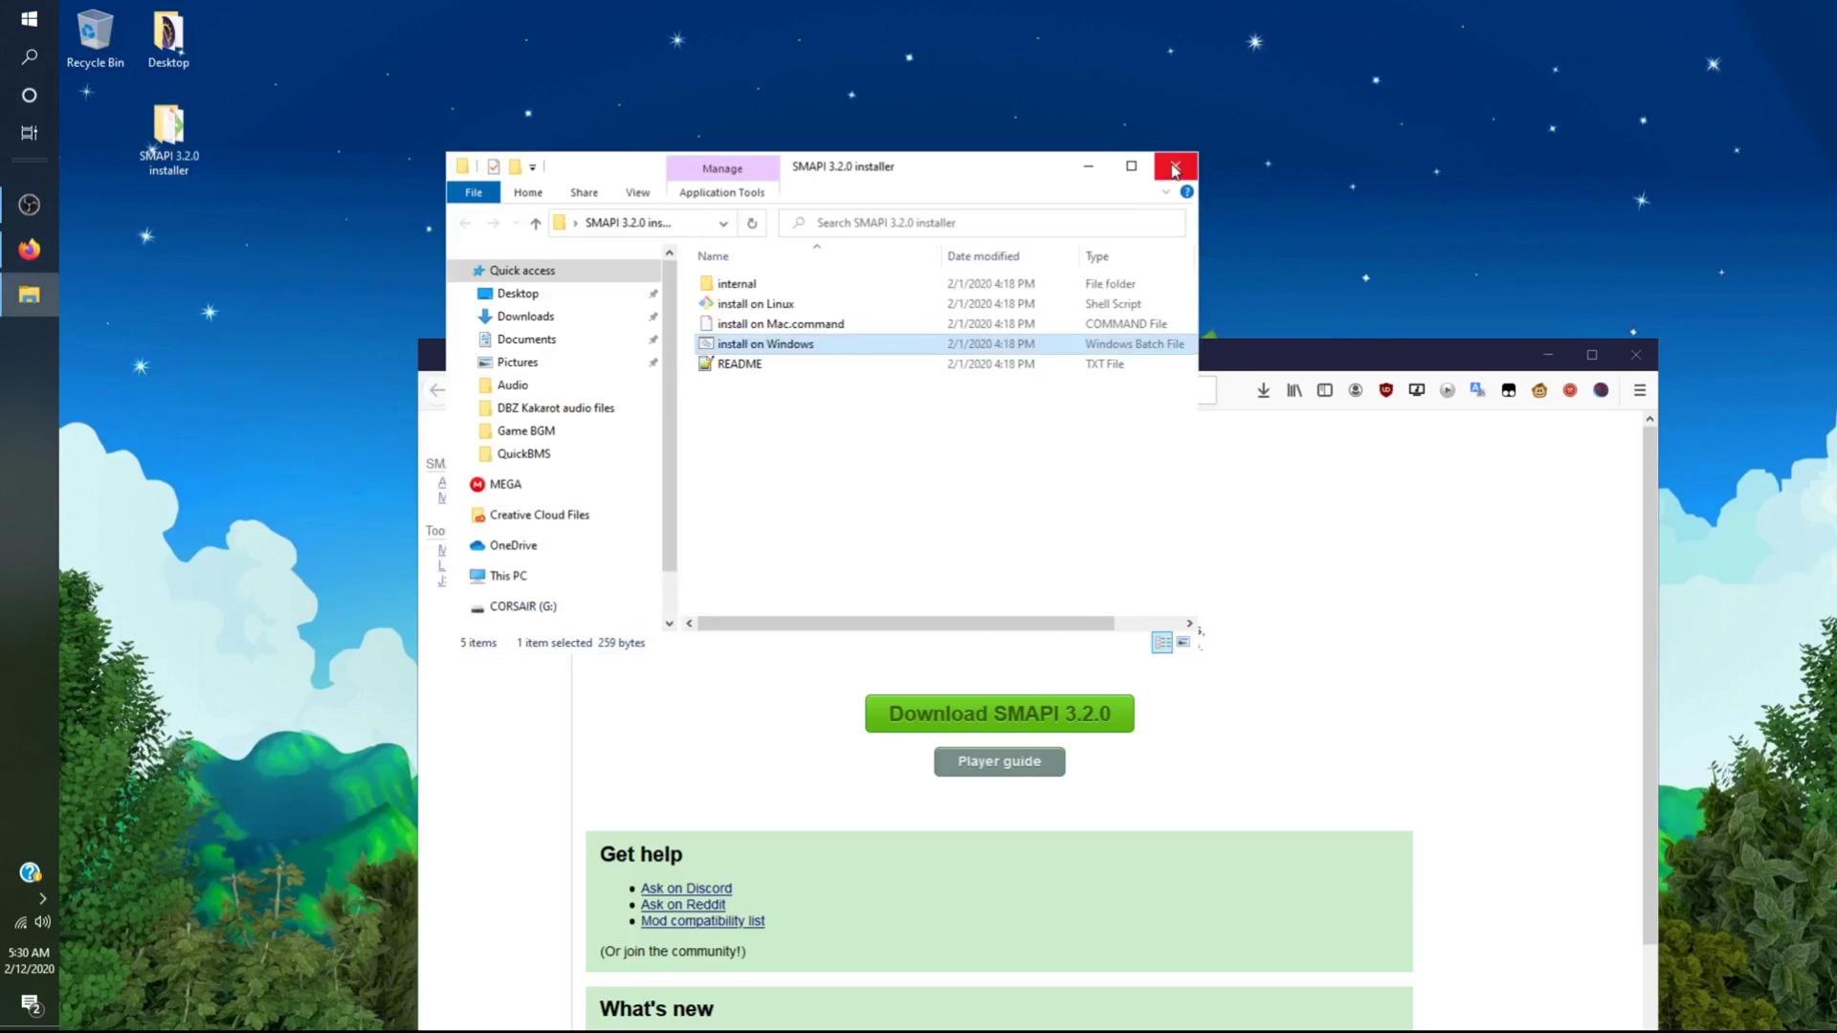
click(1175, 170)
drag(951, 346, 798, 108)
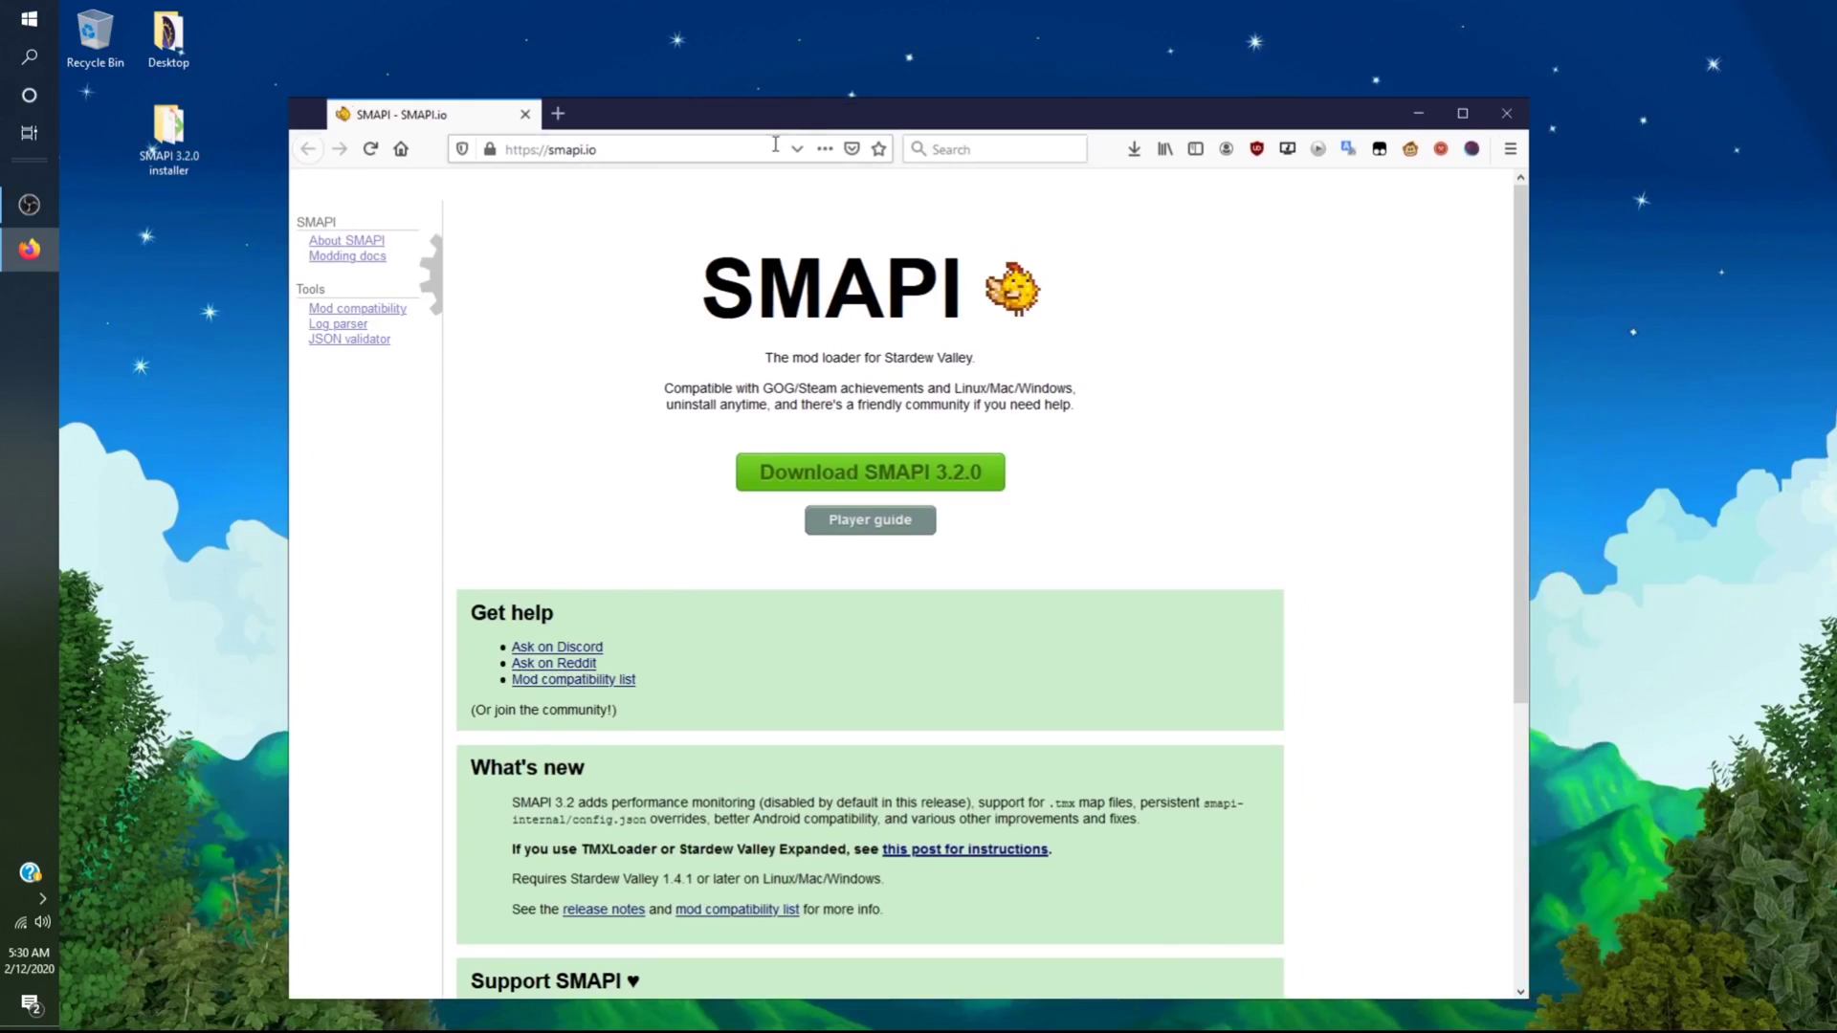
Go to Nexus Mods in a new tab and open the Vortex mod manager page
click(558, 113)
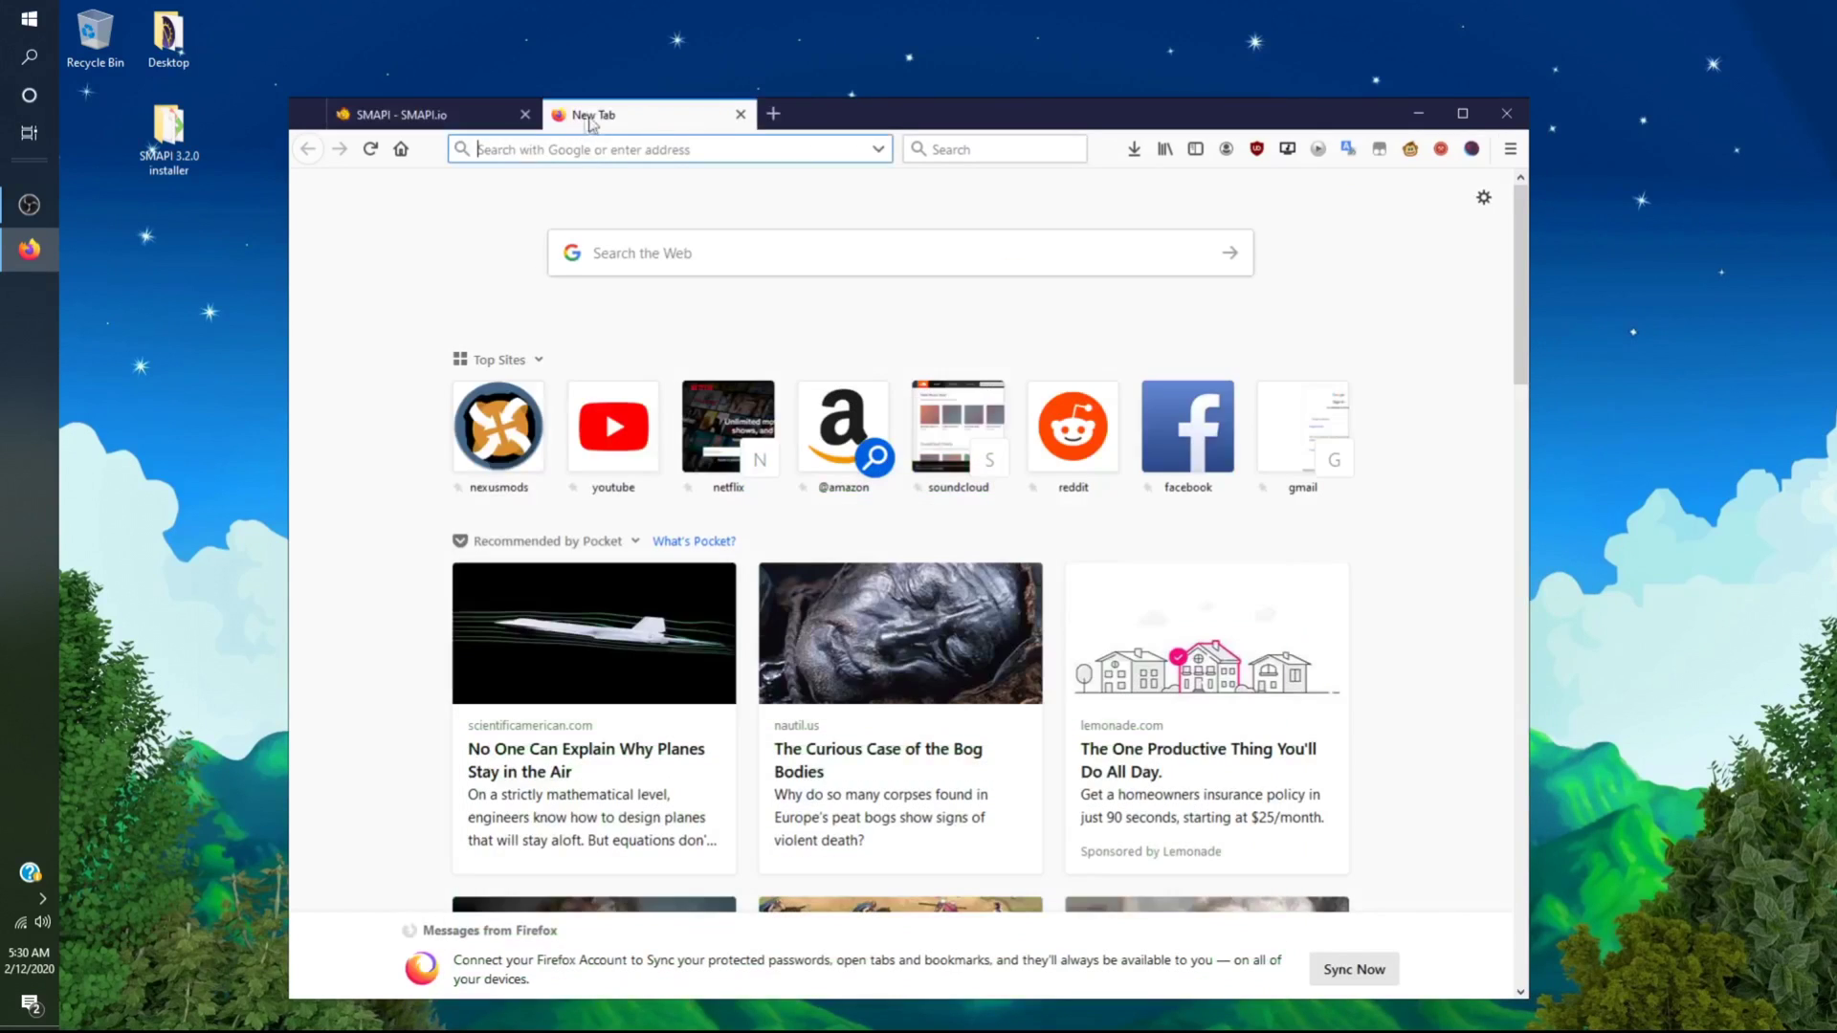
click(474, 445)
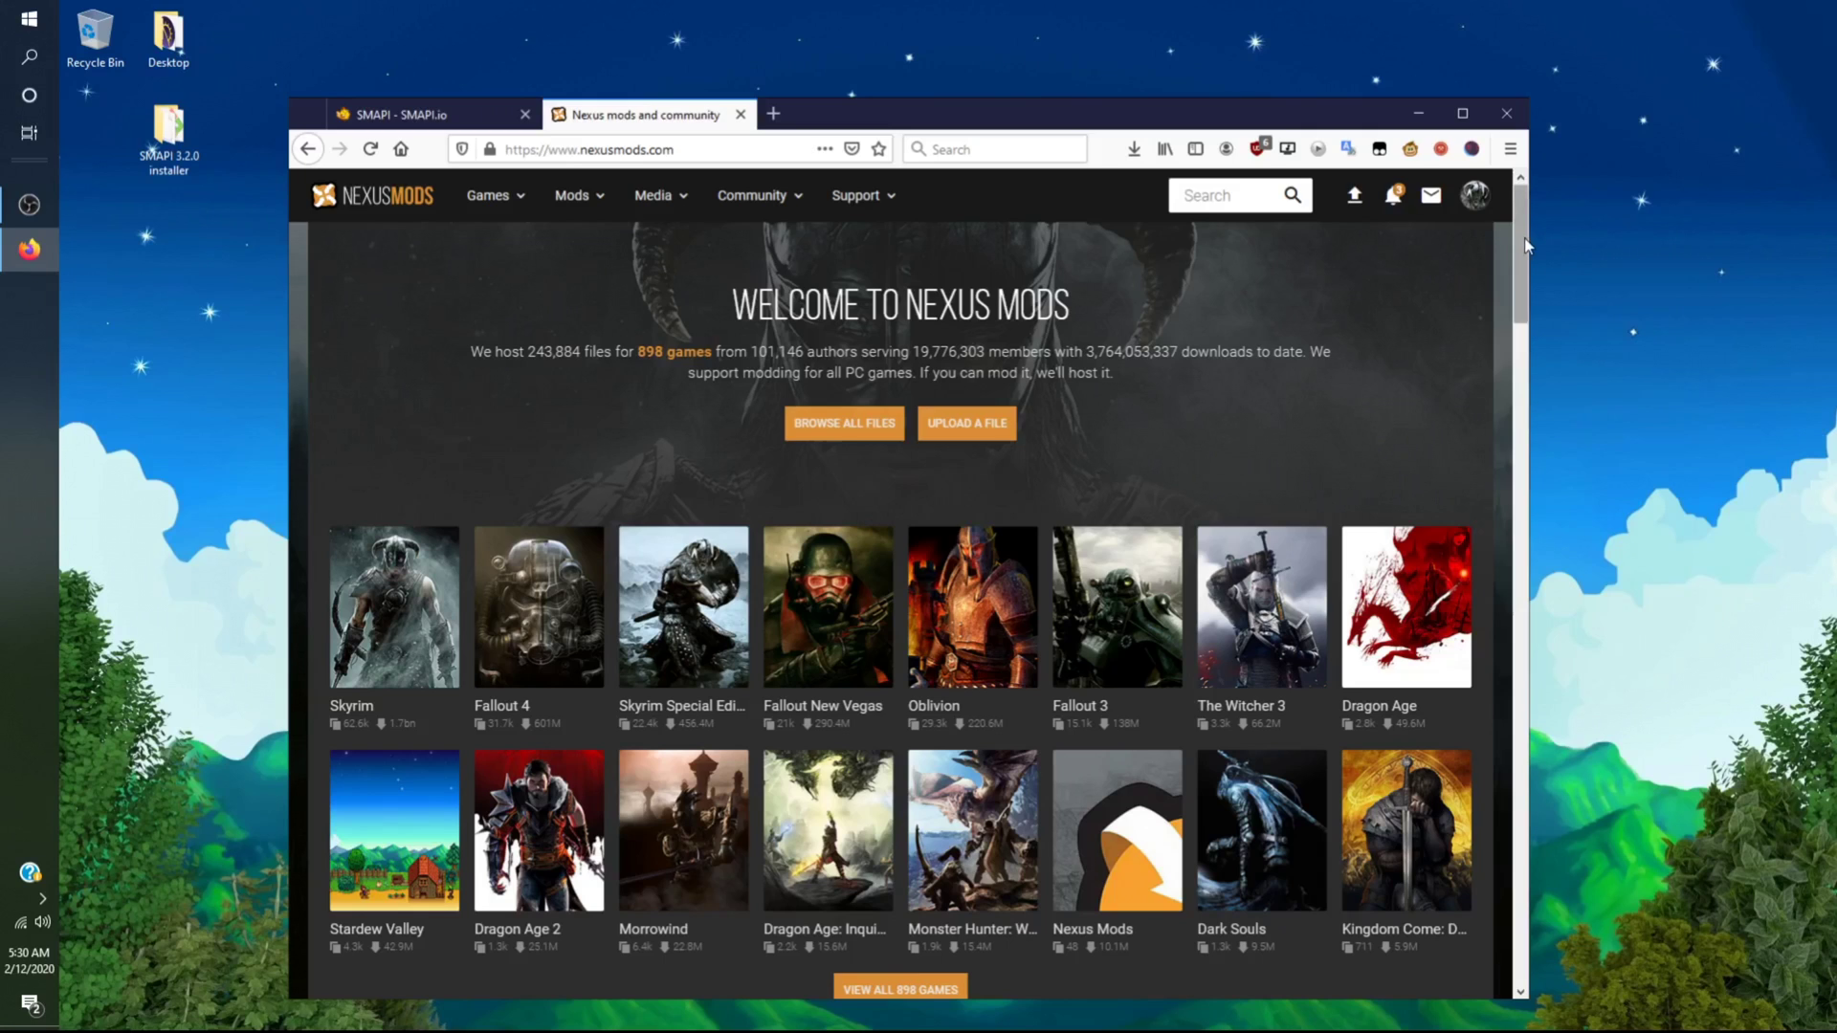
drag(1526, 246, 1443, 911)
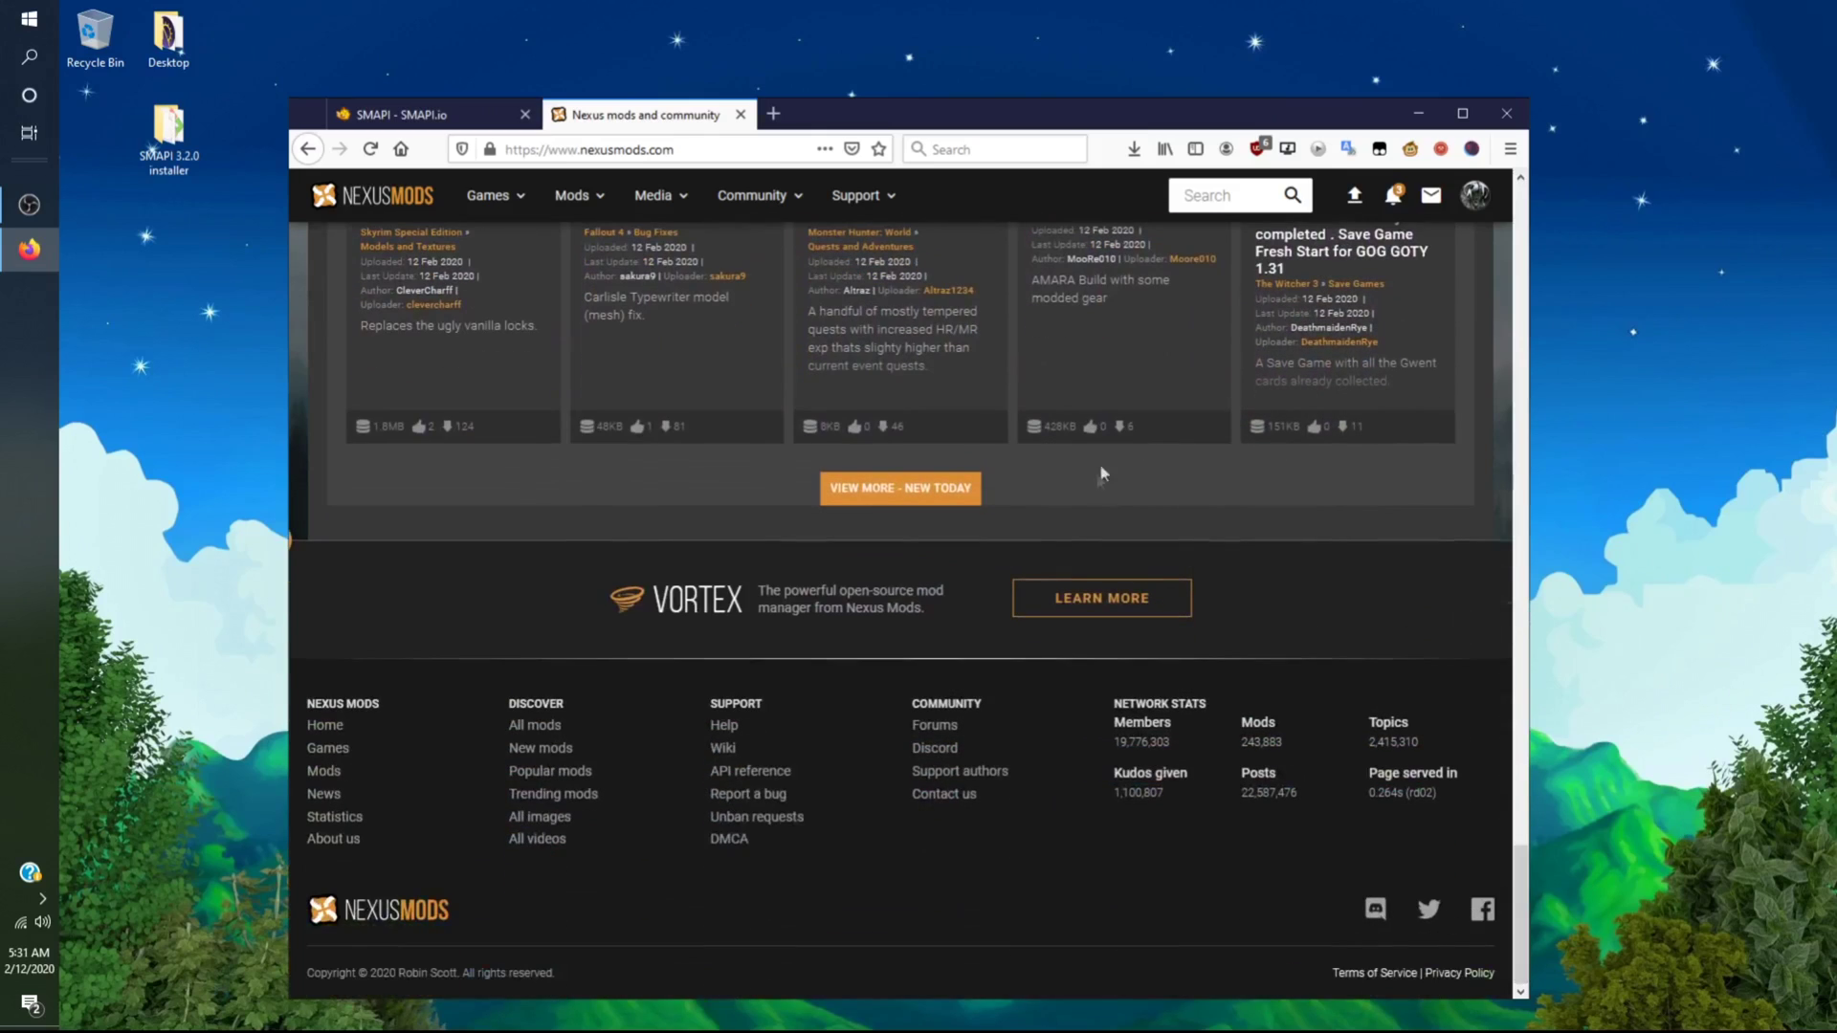
click(1089, 603)
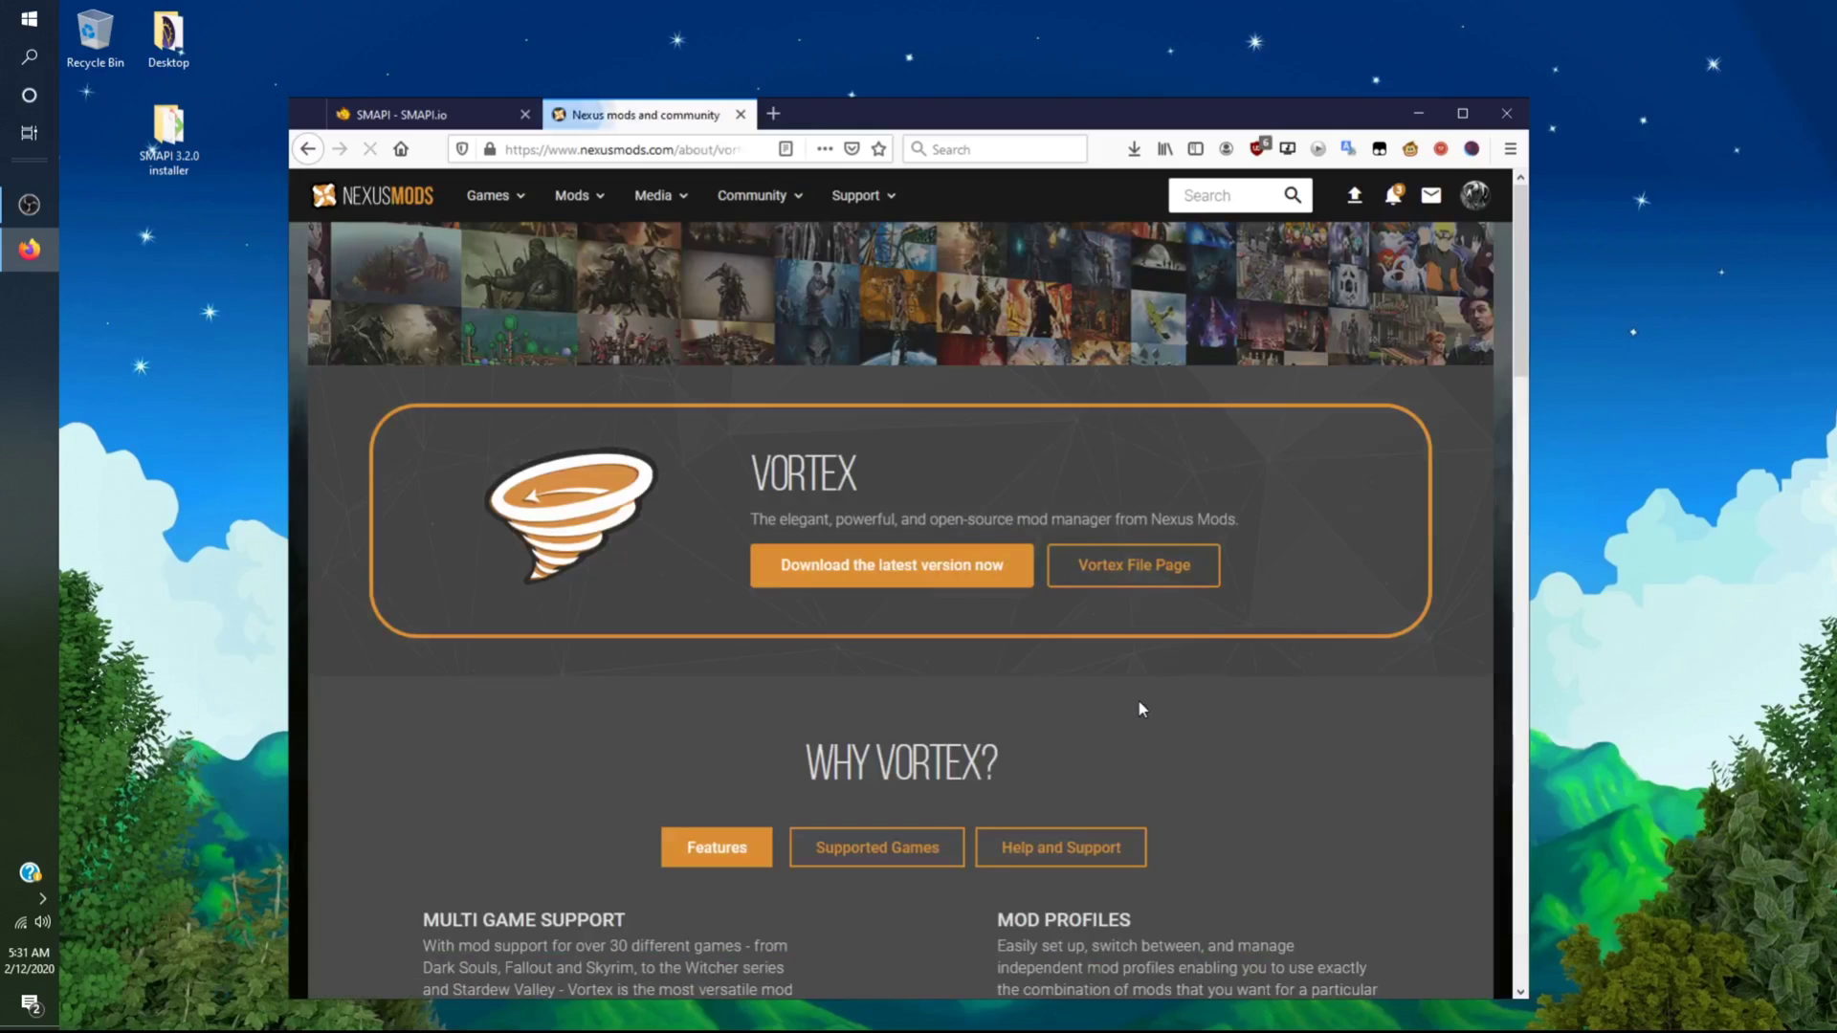
click(908, 574)
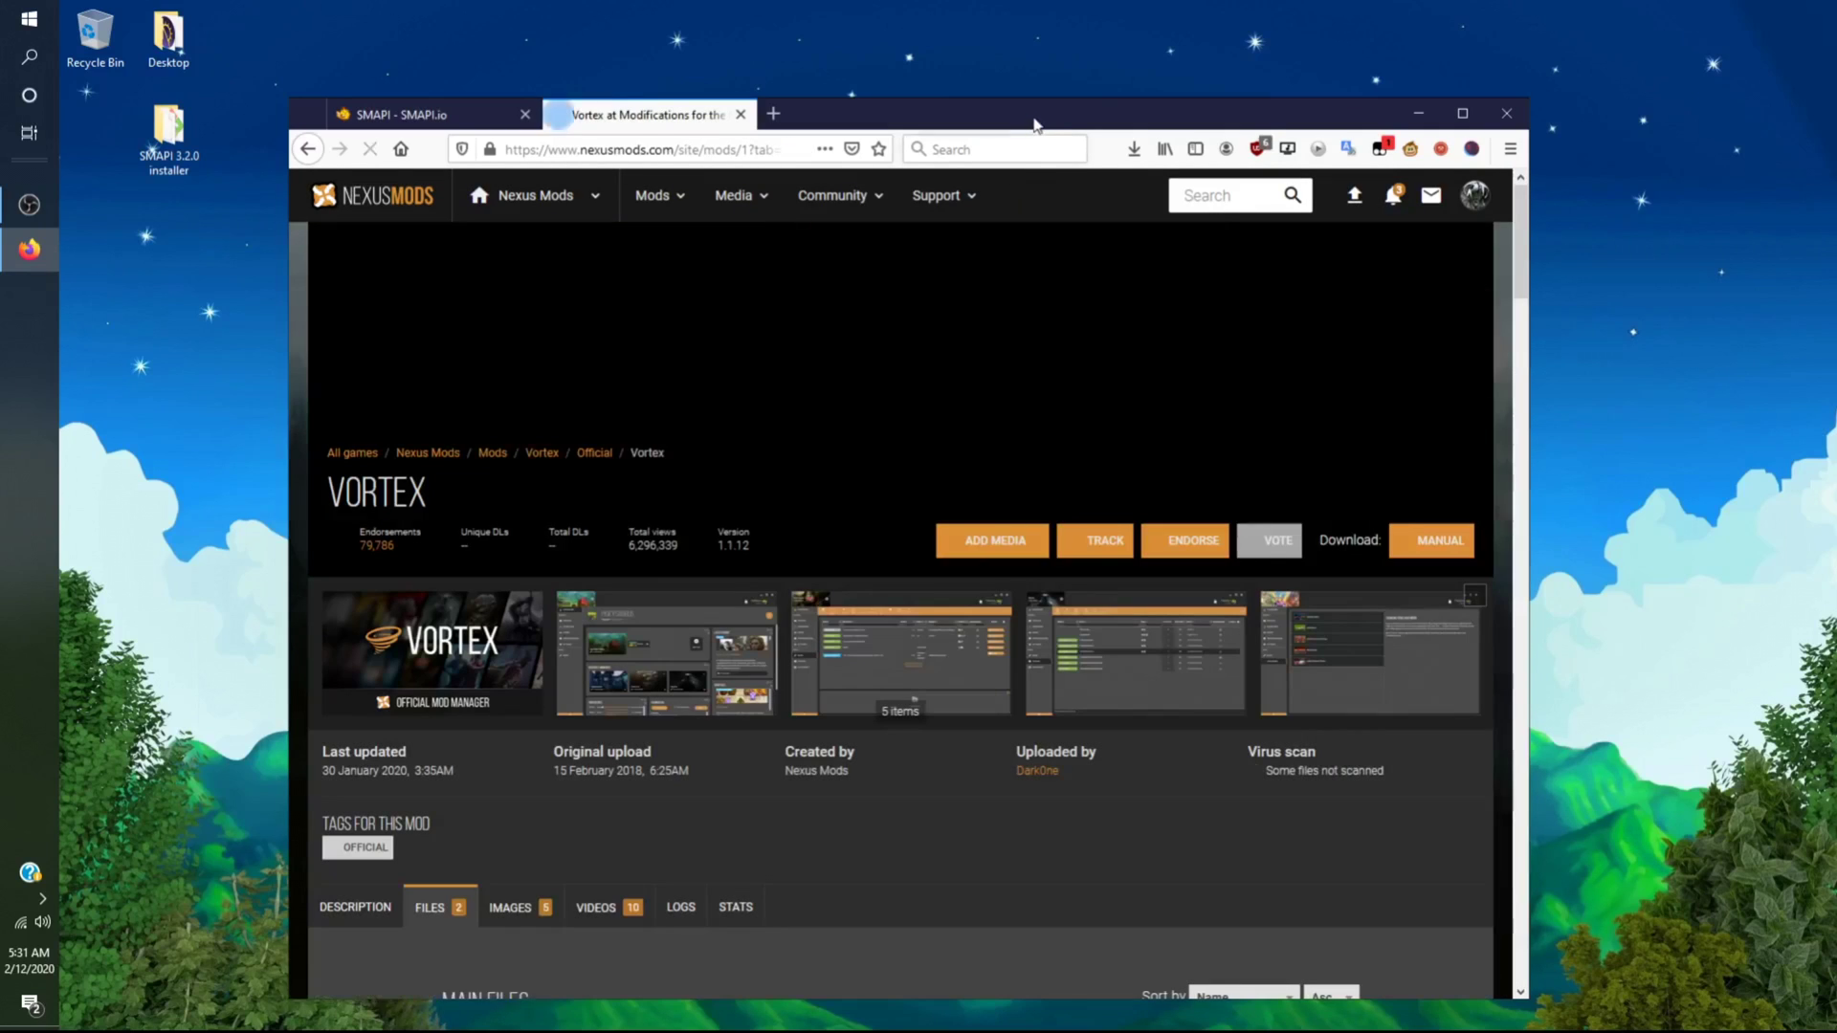
Save the one-click Vortex installer from the Files tab and check it in recent downloads
drag(1033, 125, 873, 91)
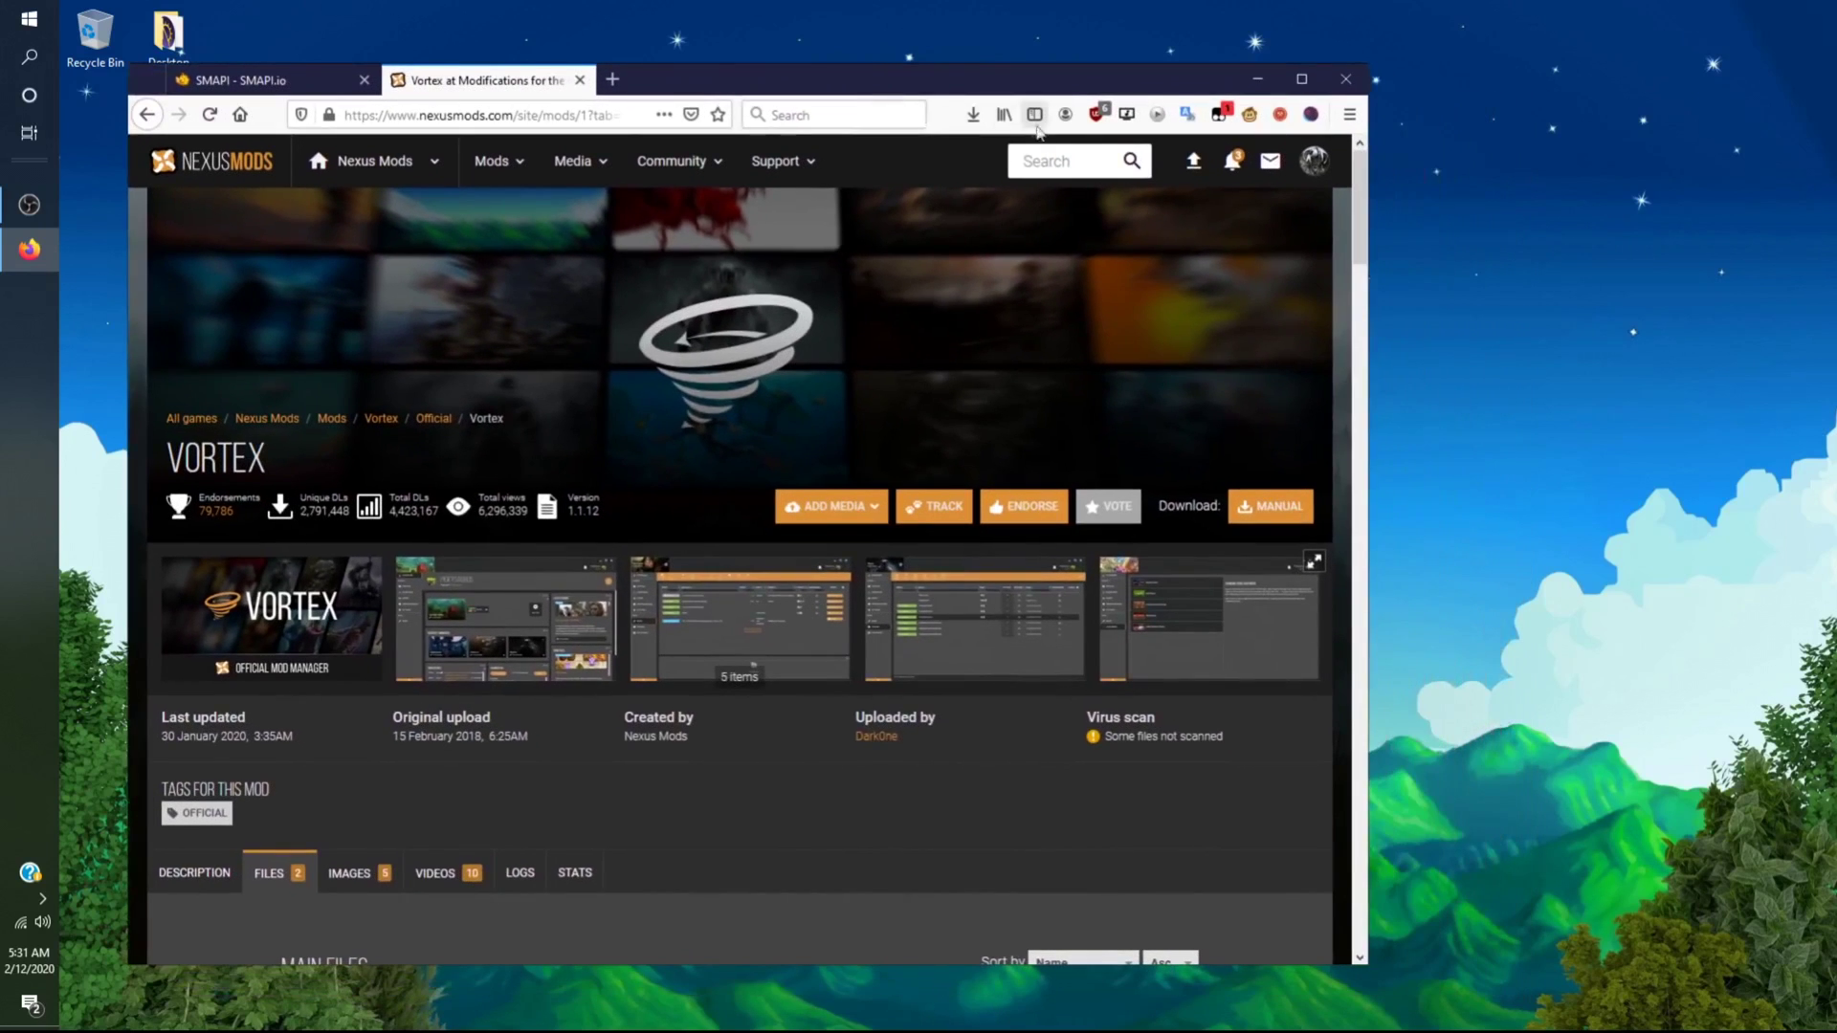
click(1272, 512)
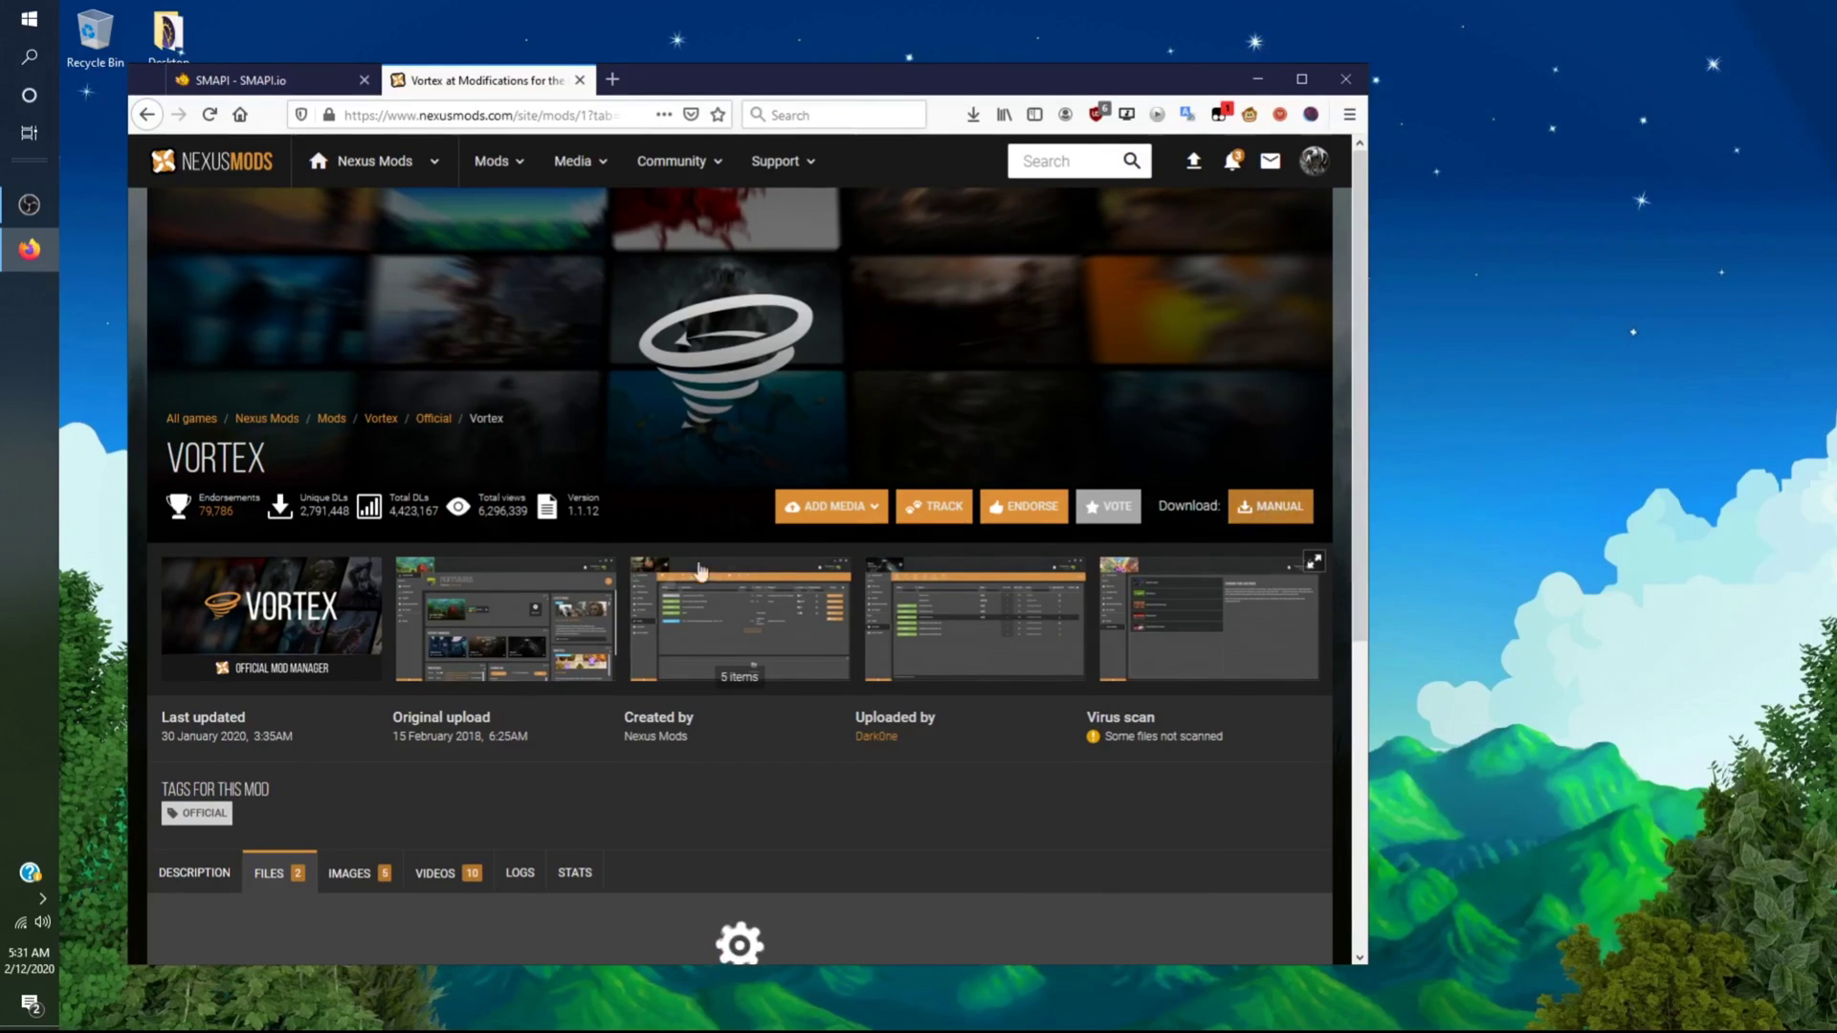
scroll(700, 571, down, 5)
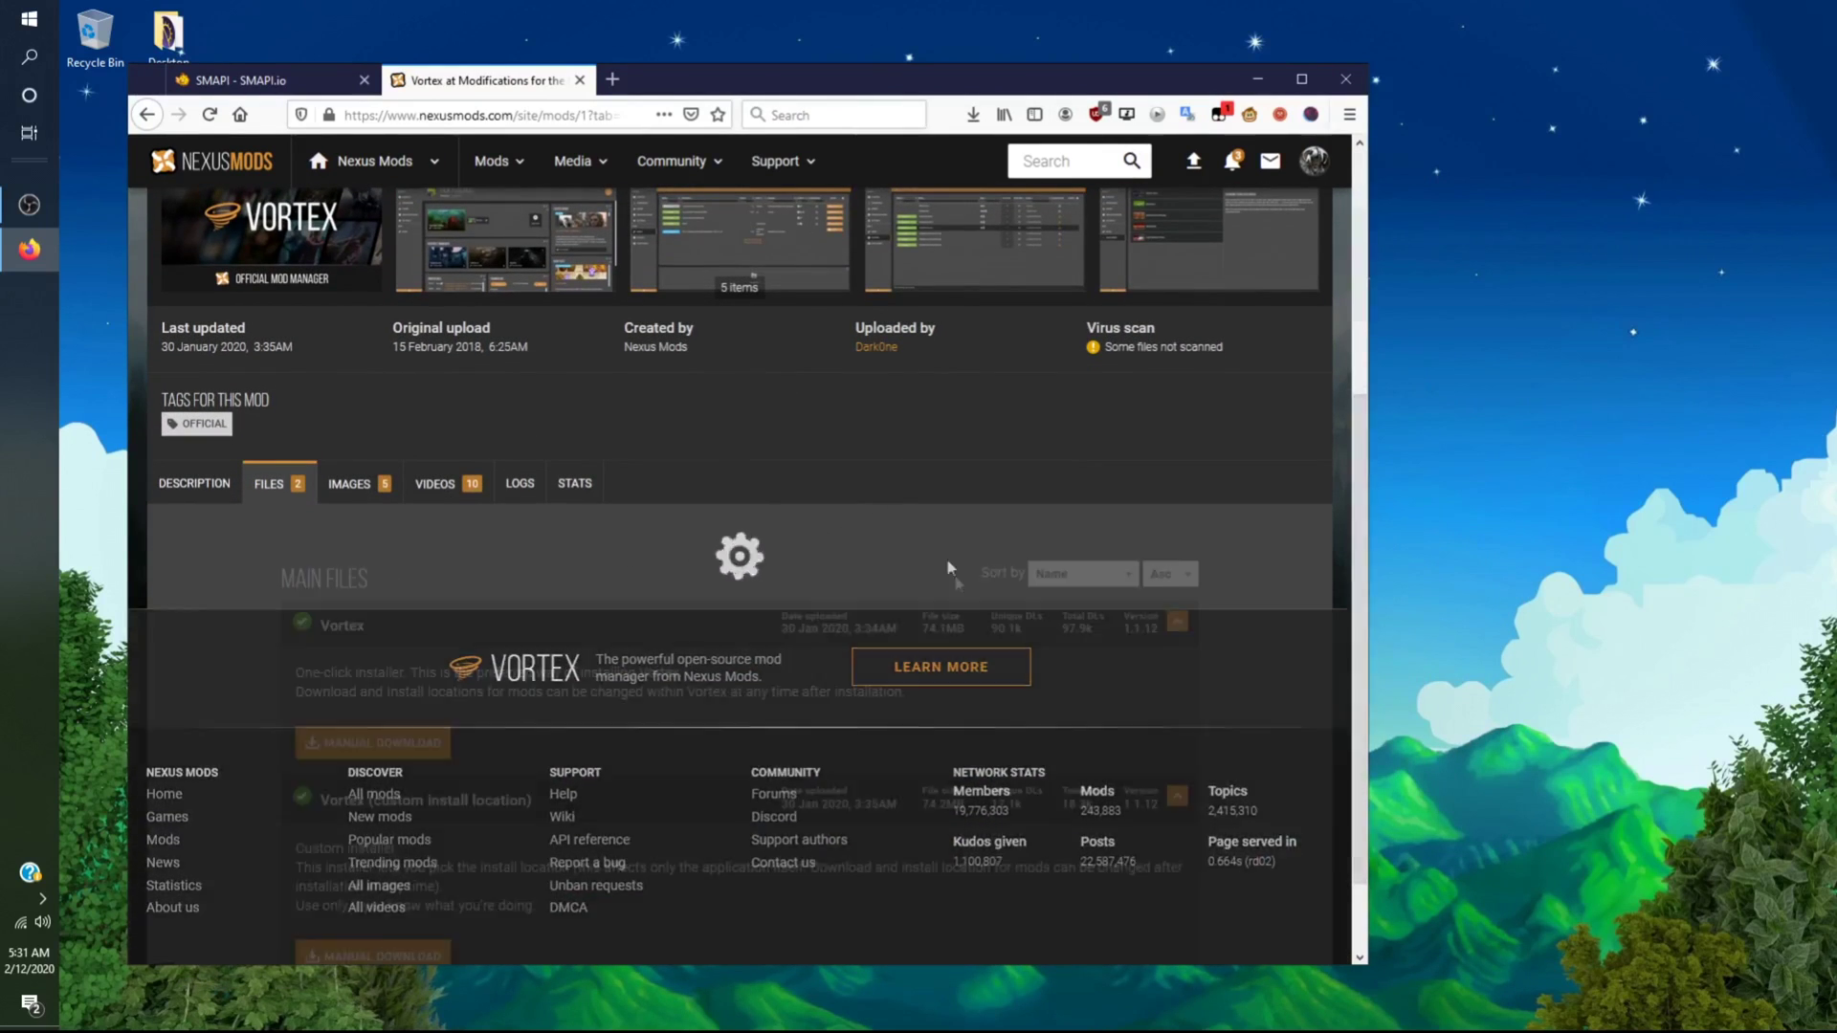
scroll(532, 717, down, 3)
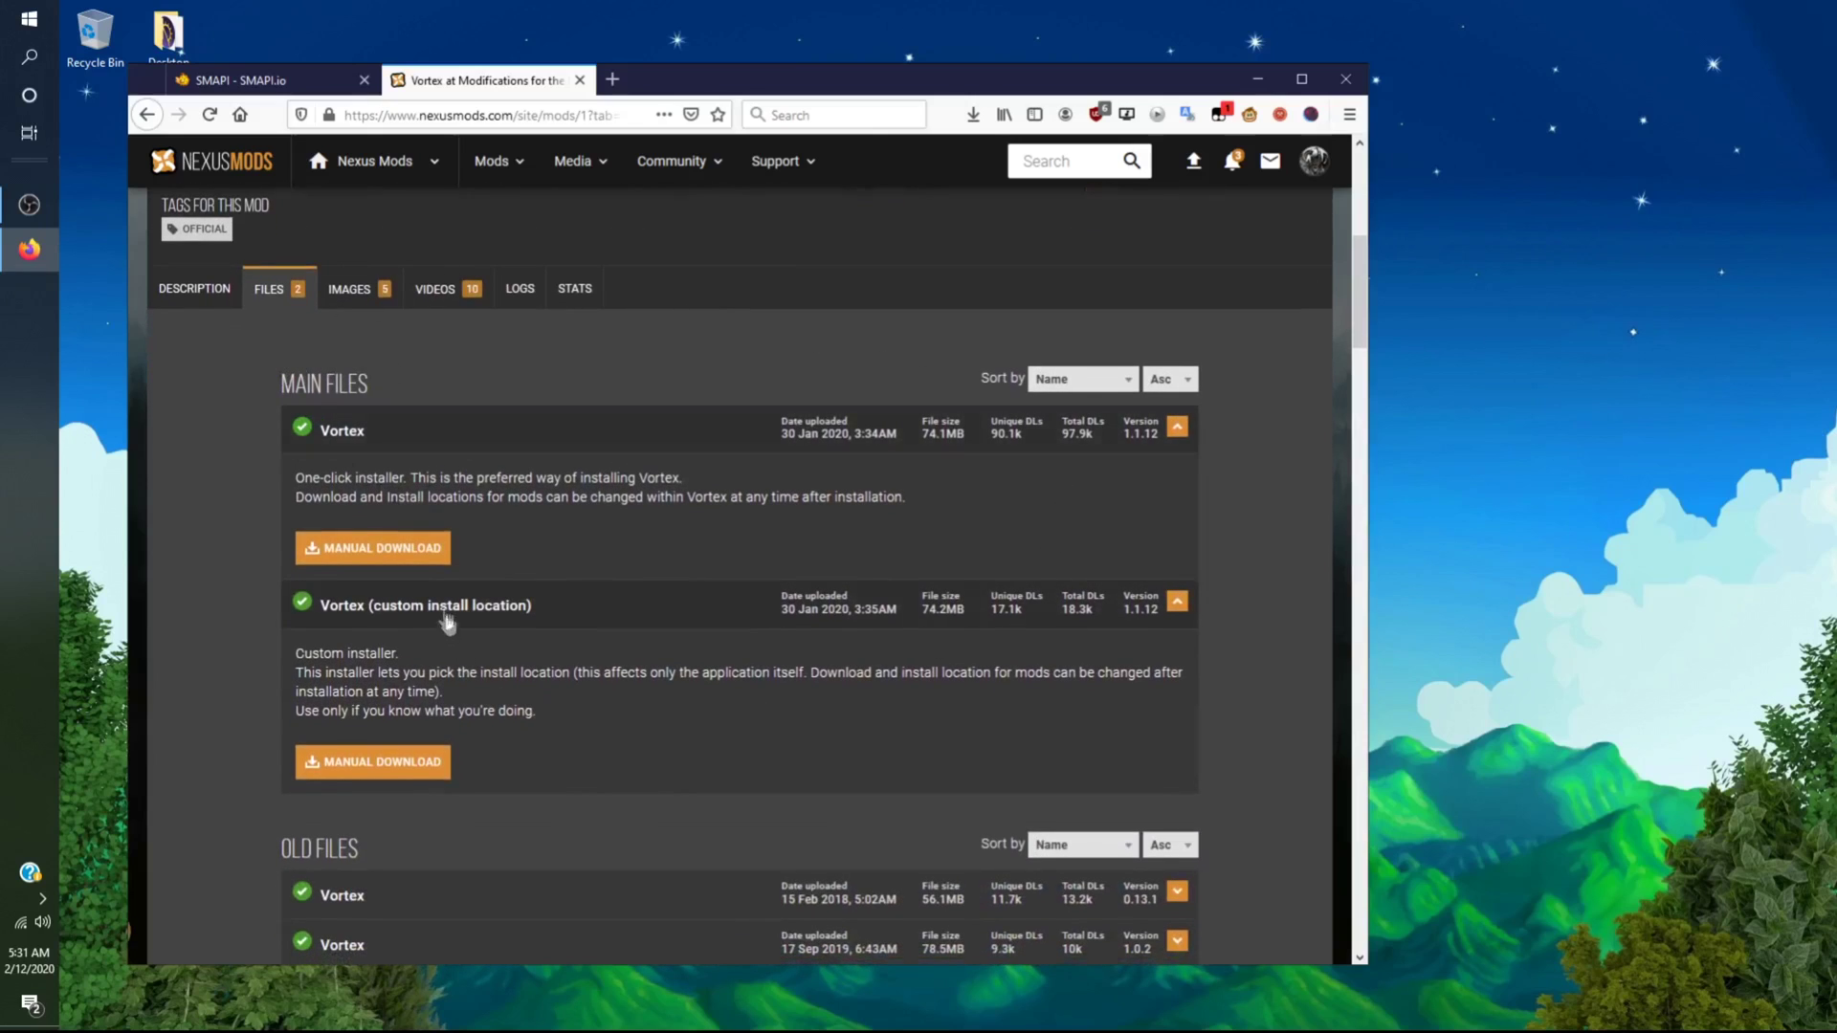
click(375, 559)
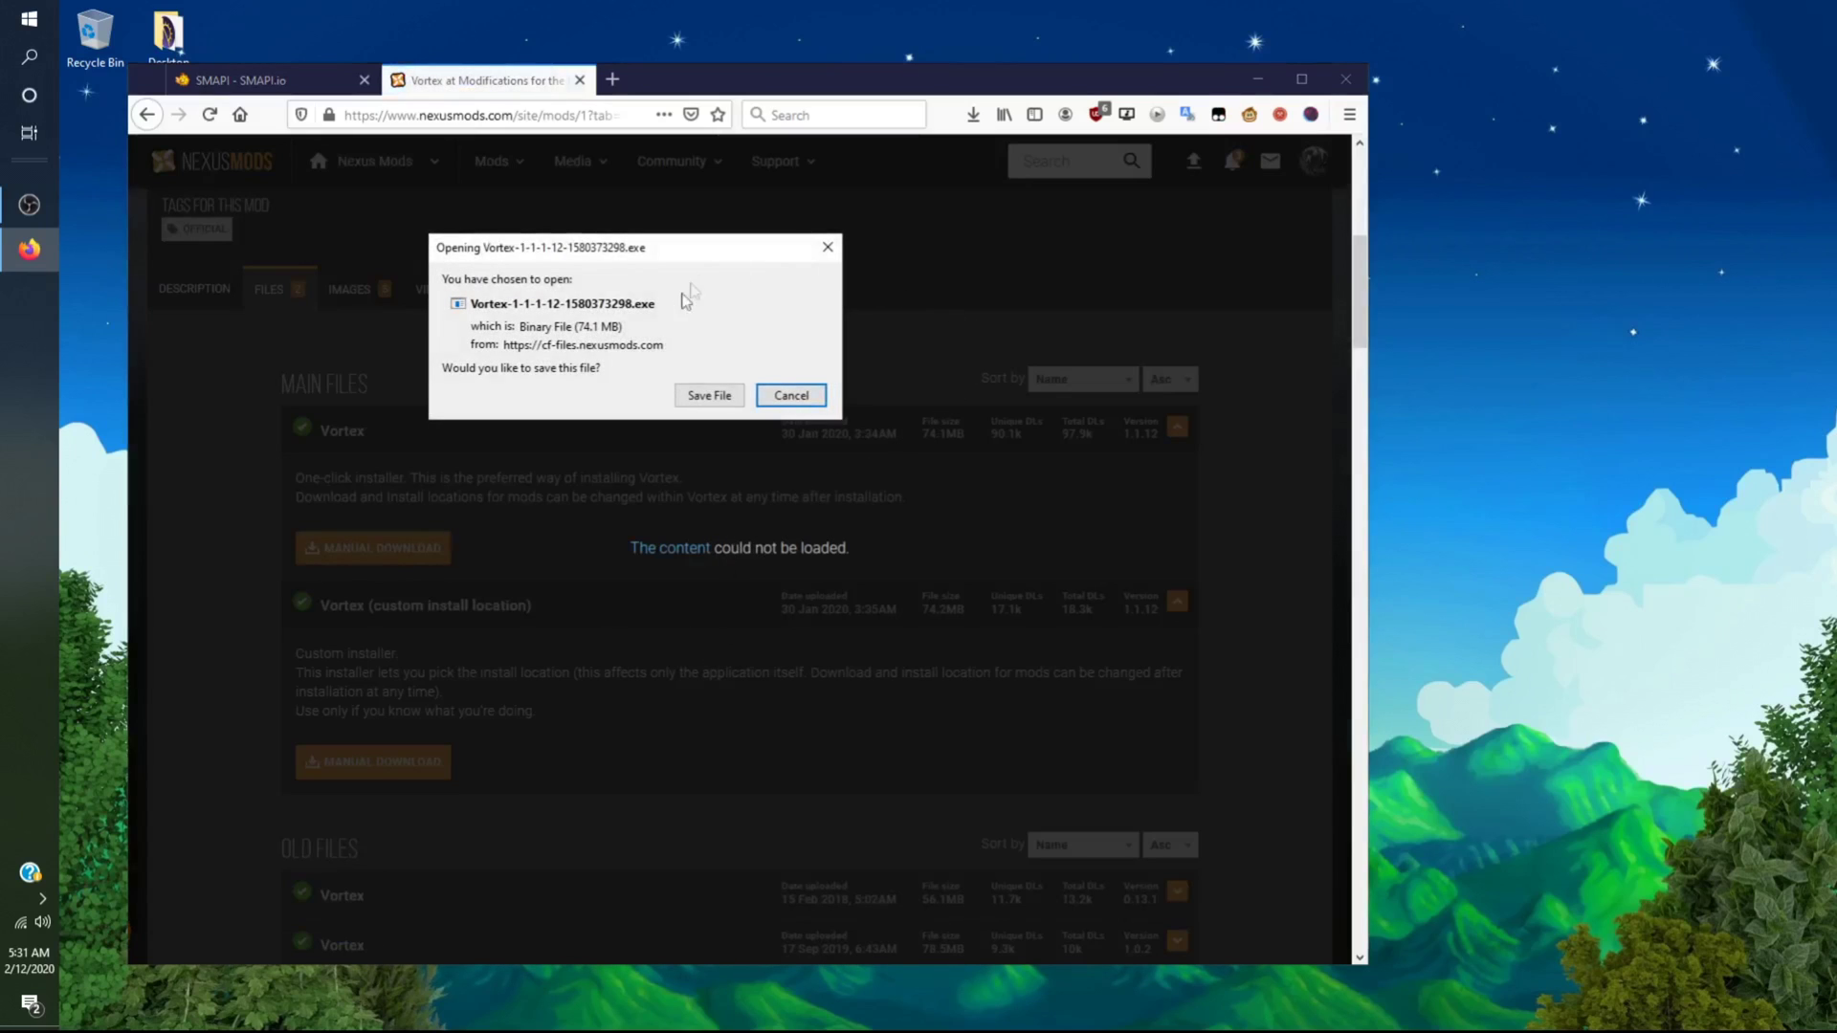
click(708, 396)
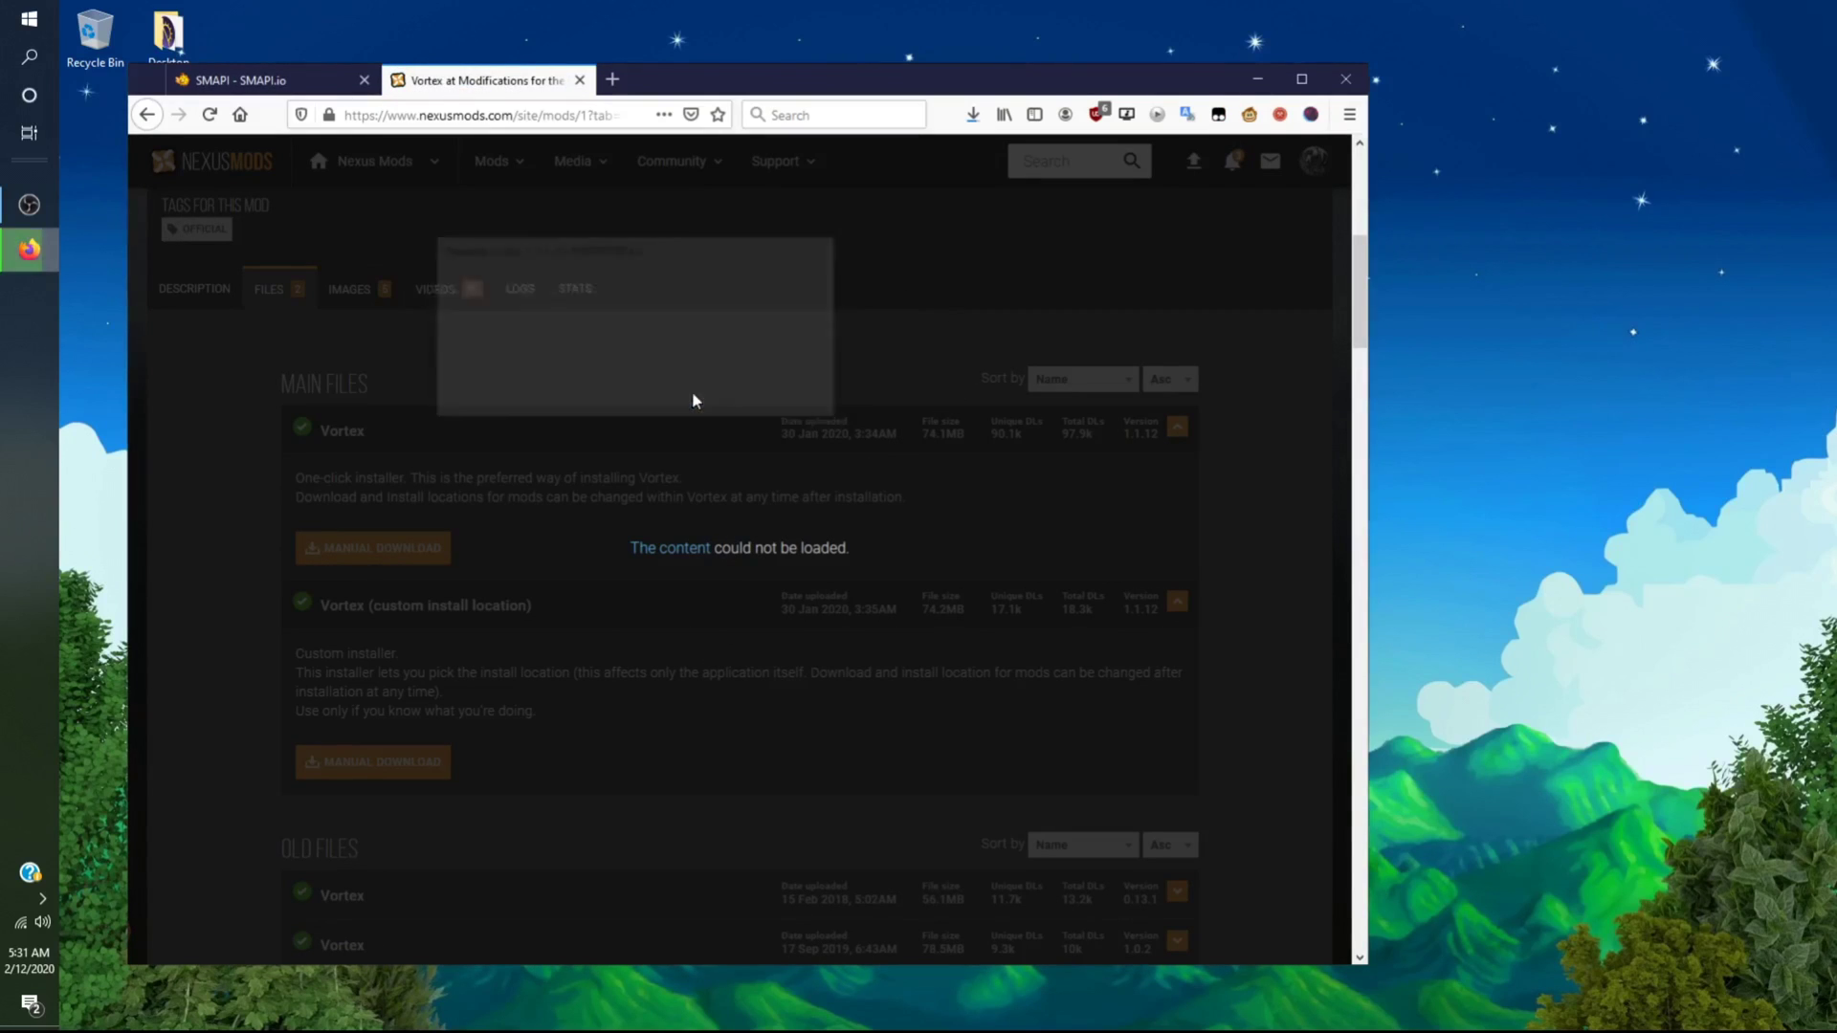
click(975, 117)
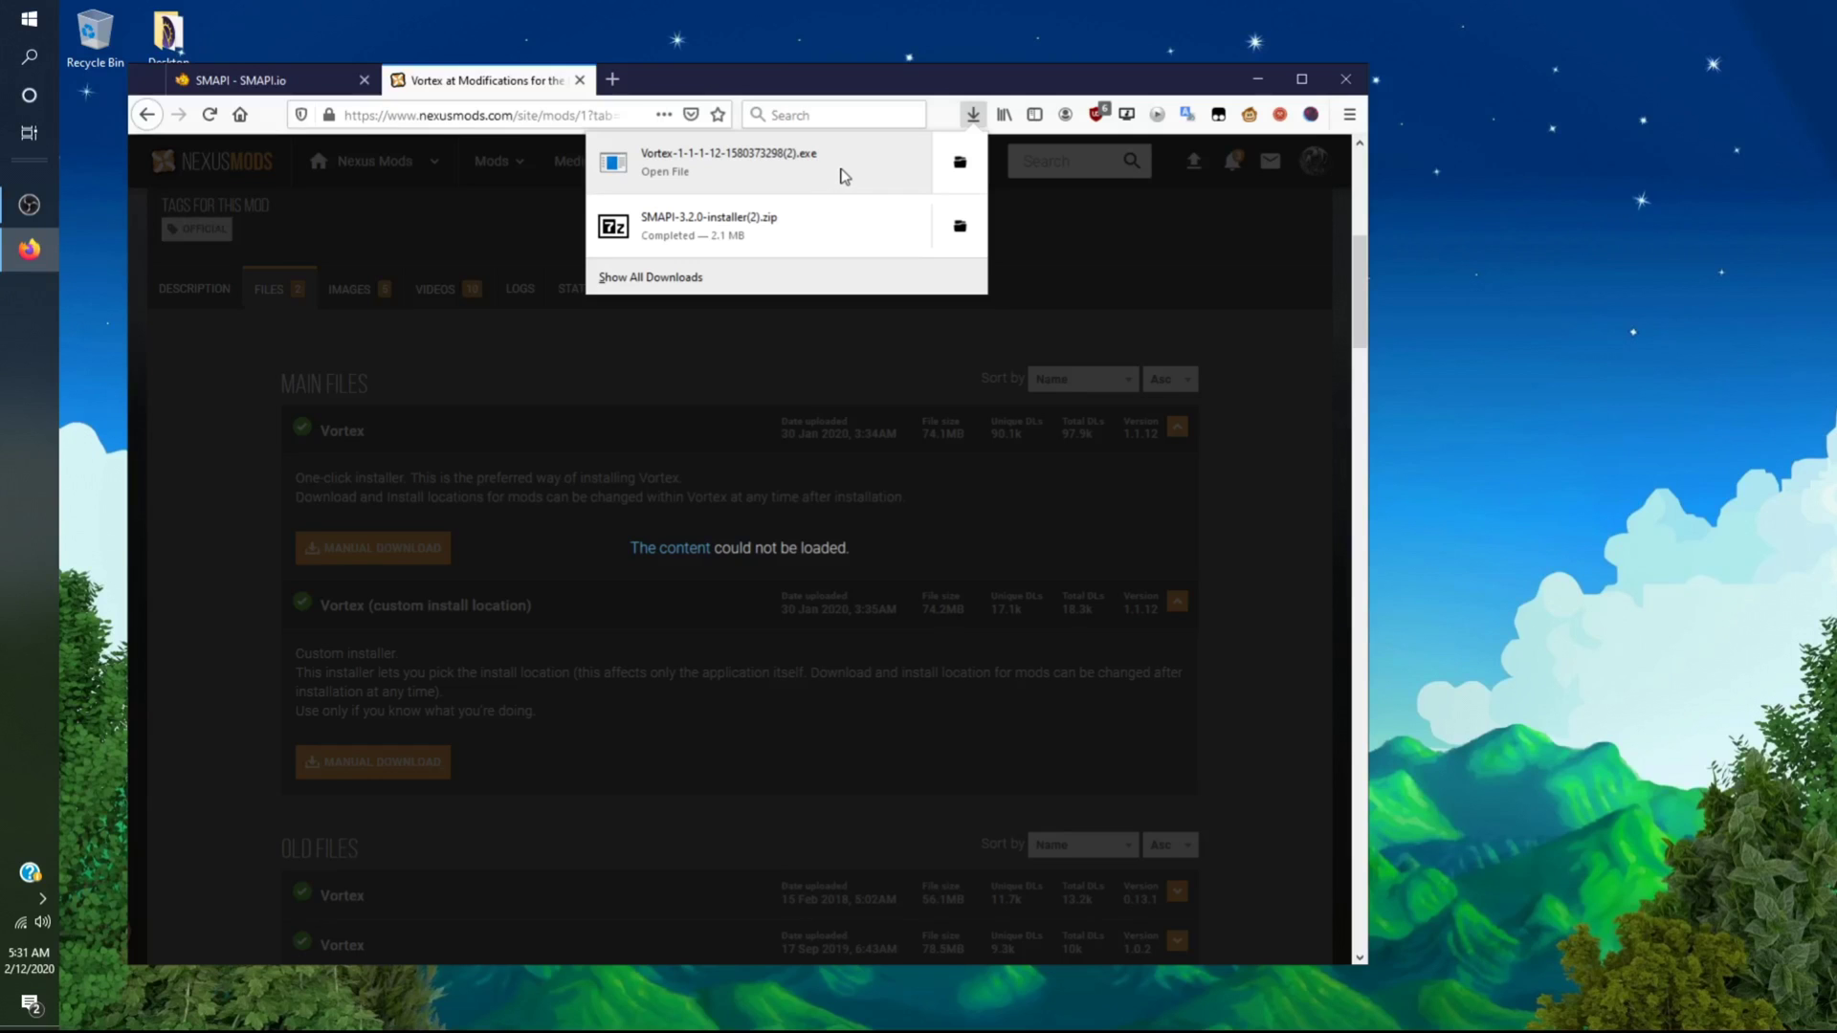
Launch Vortex from the downloaded installer and view its Games page with Stardew Valley managed
click(866, 175)
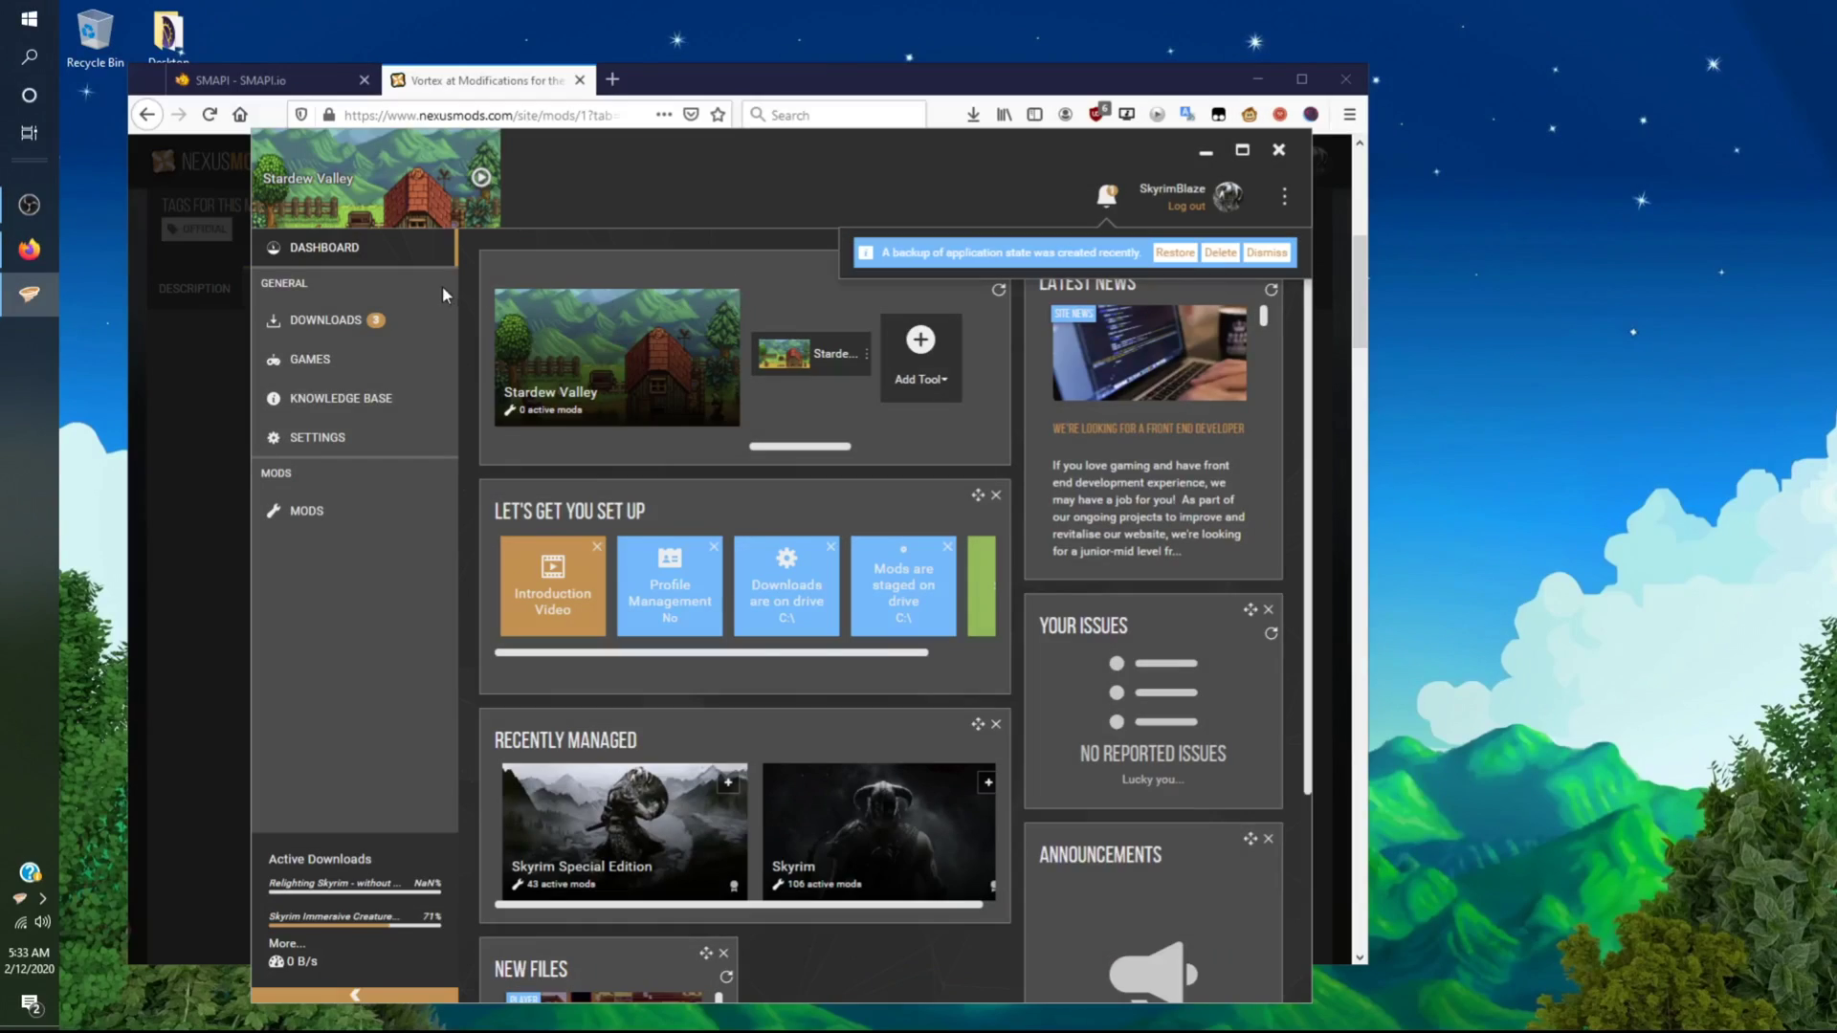
drag(615, 181, 478, 177)
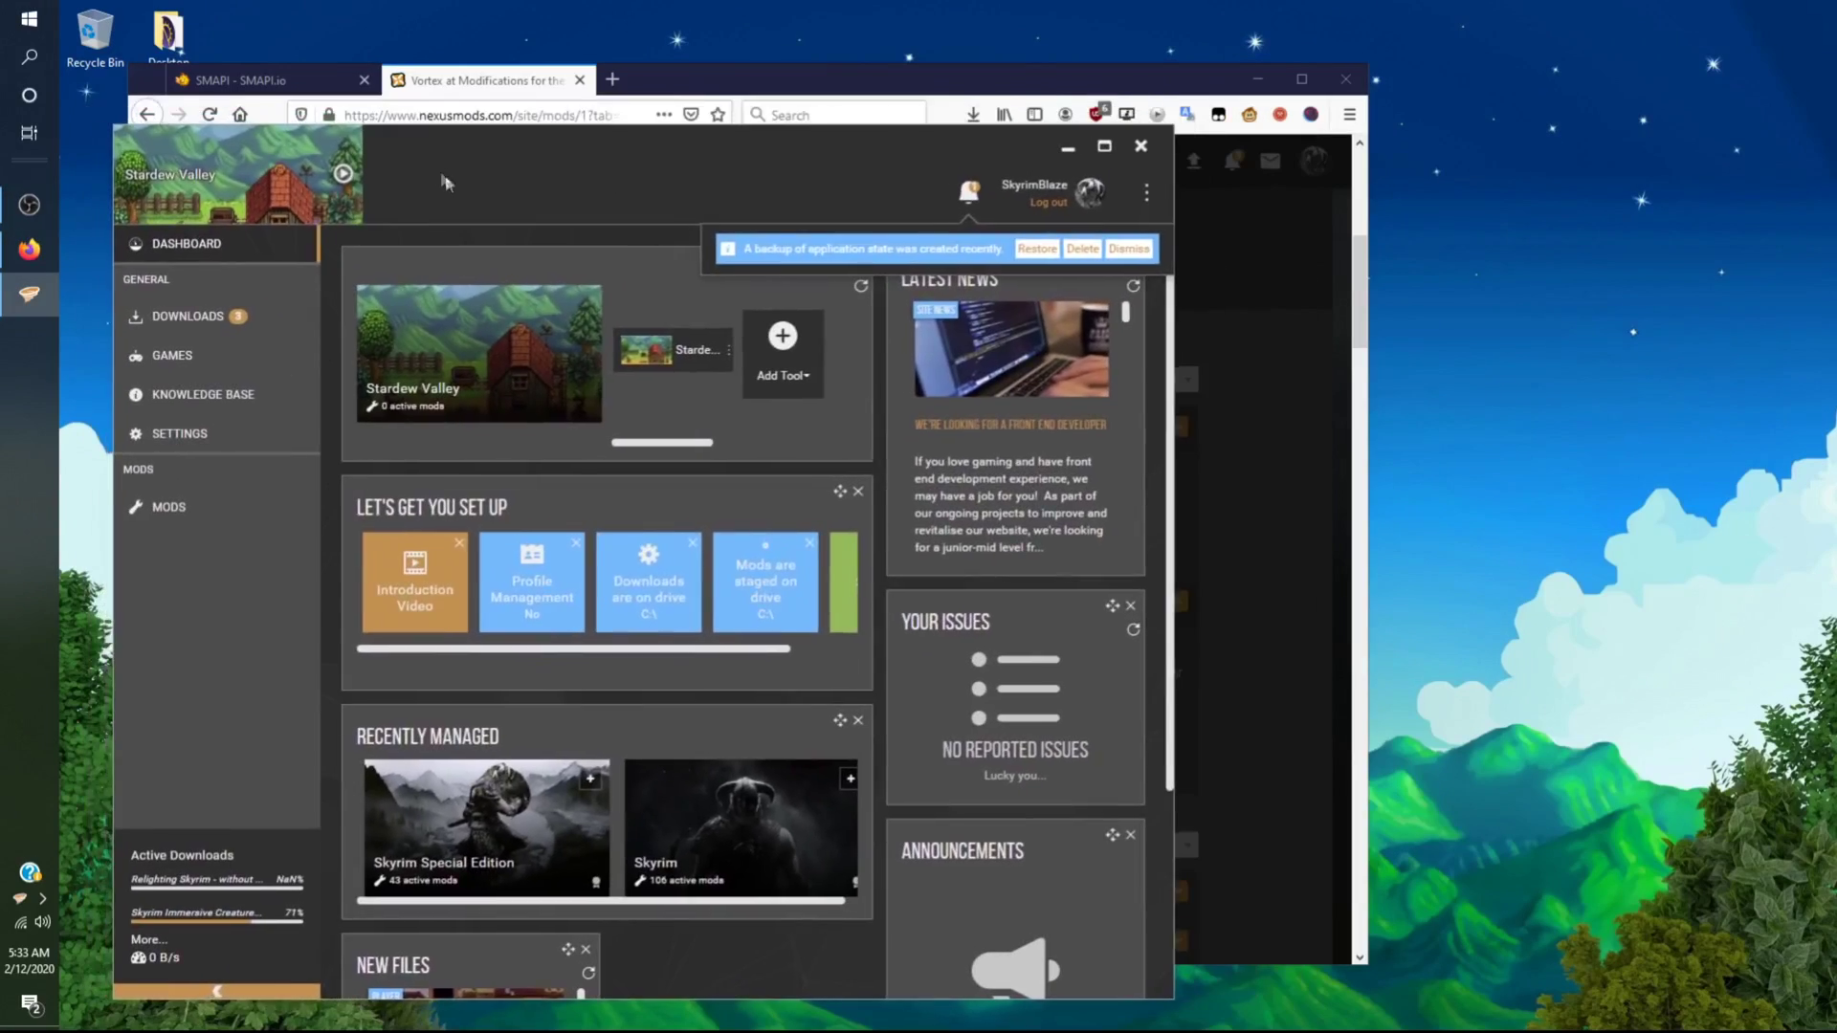
click(215, 367)
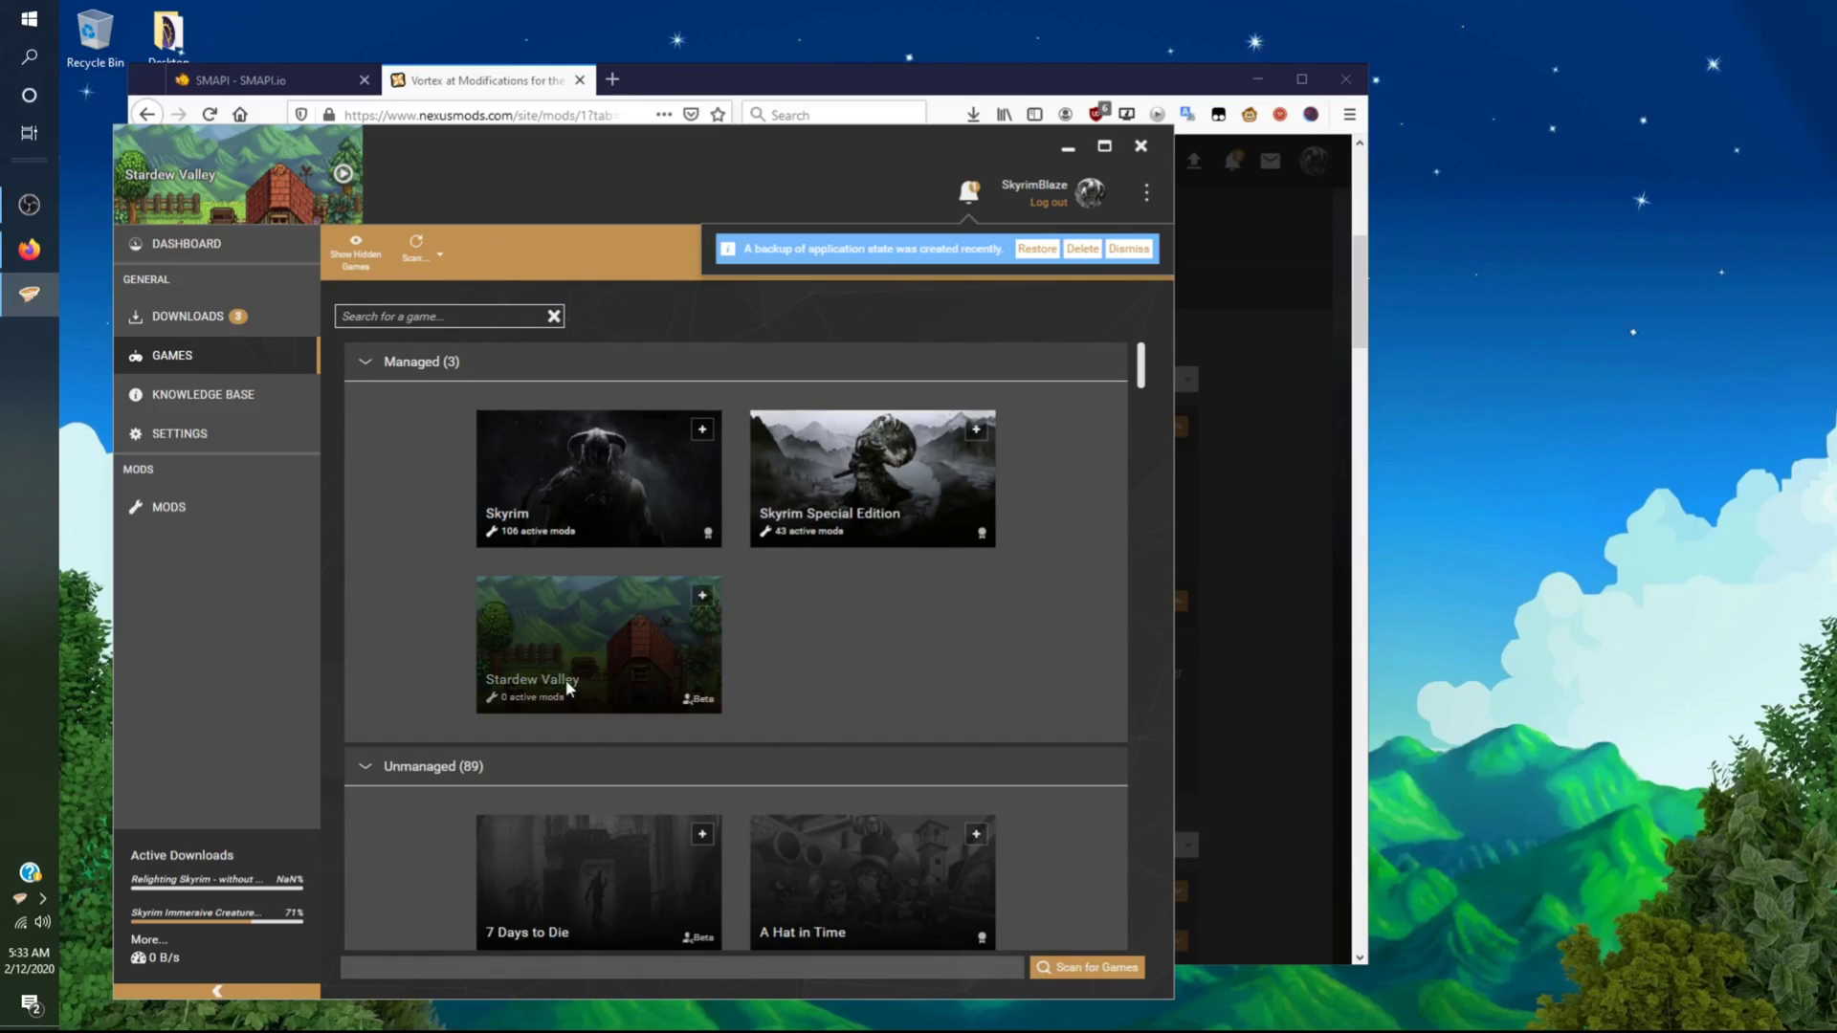
mouse_move(620, 484)
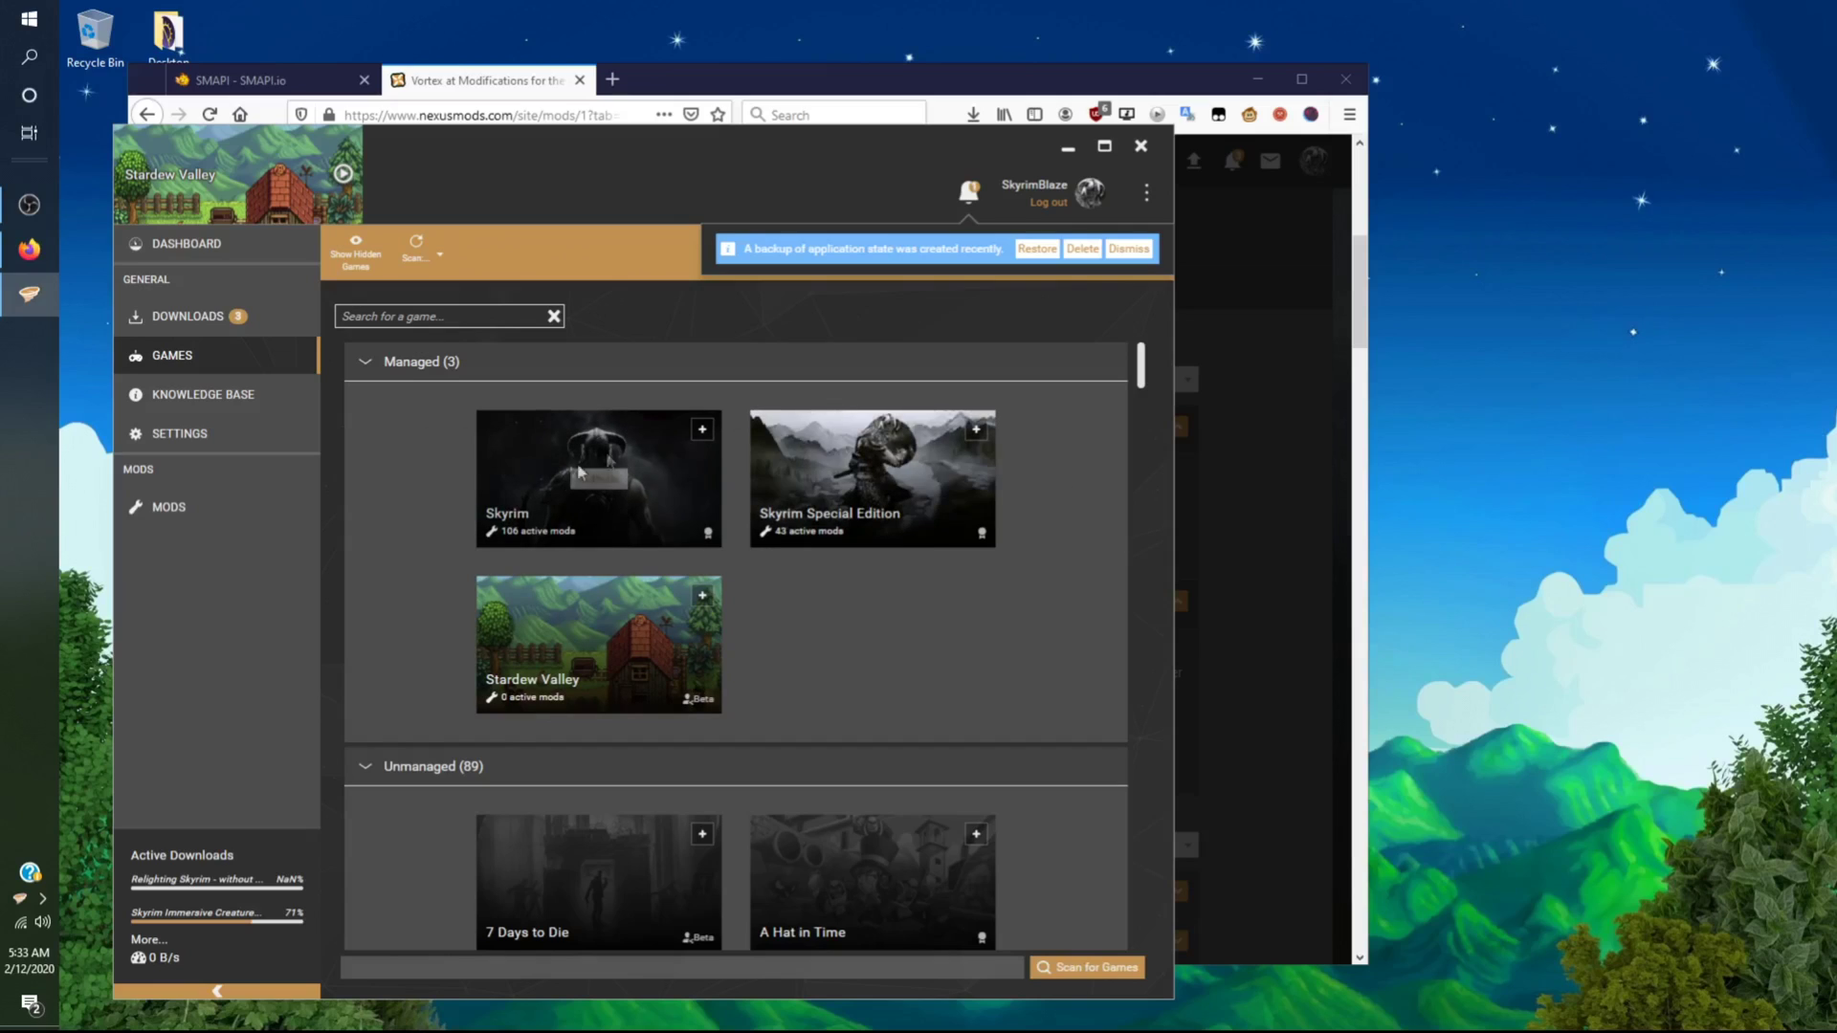
mouse_move(891, 499)
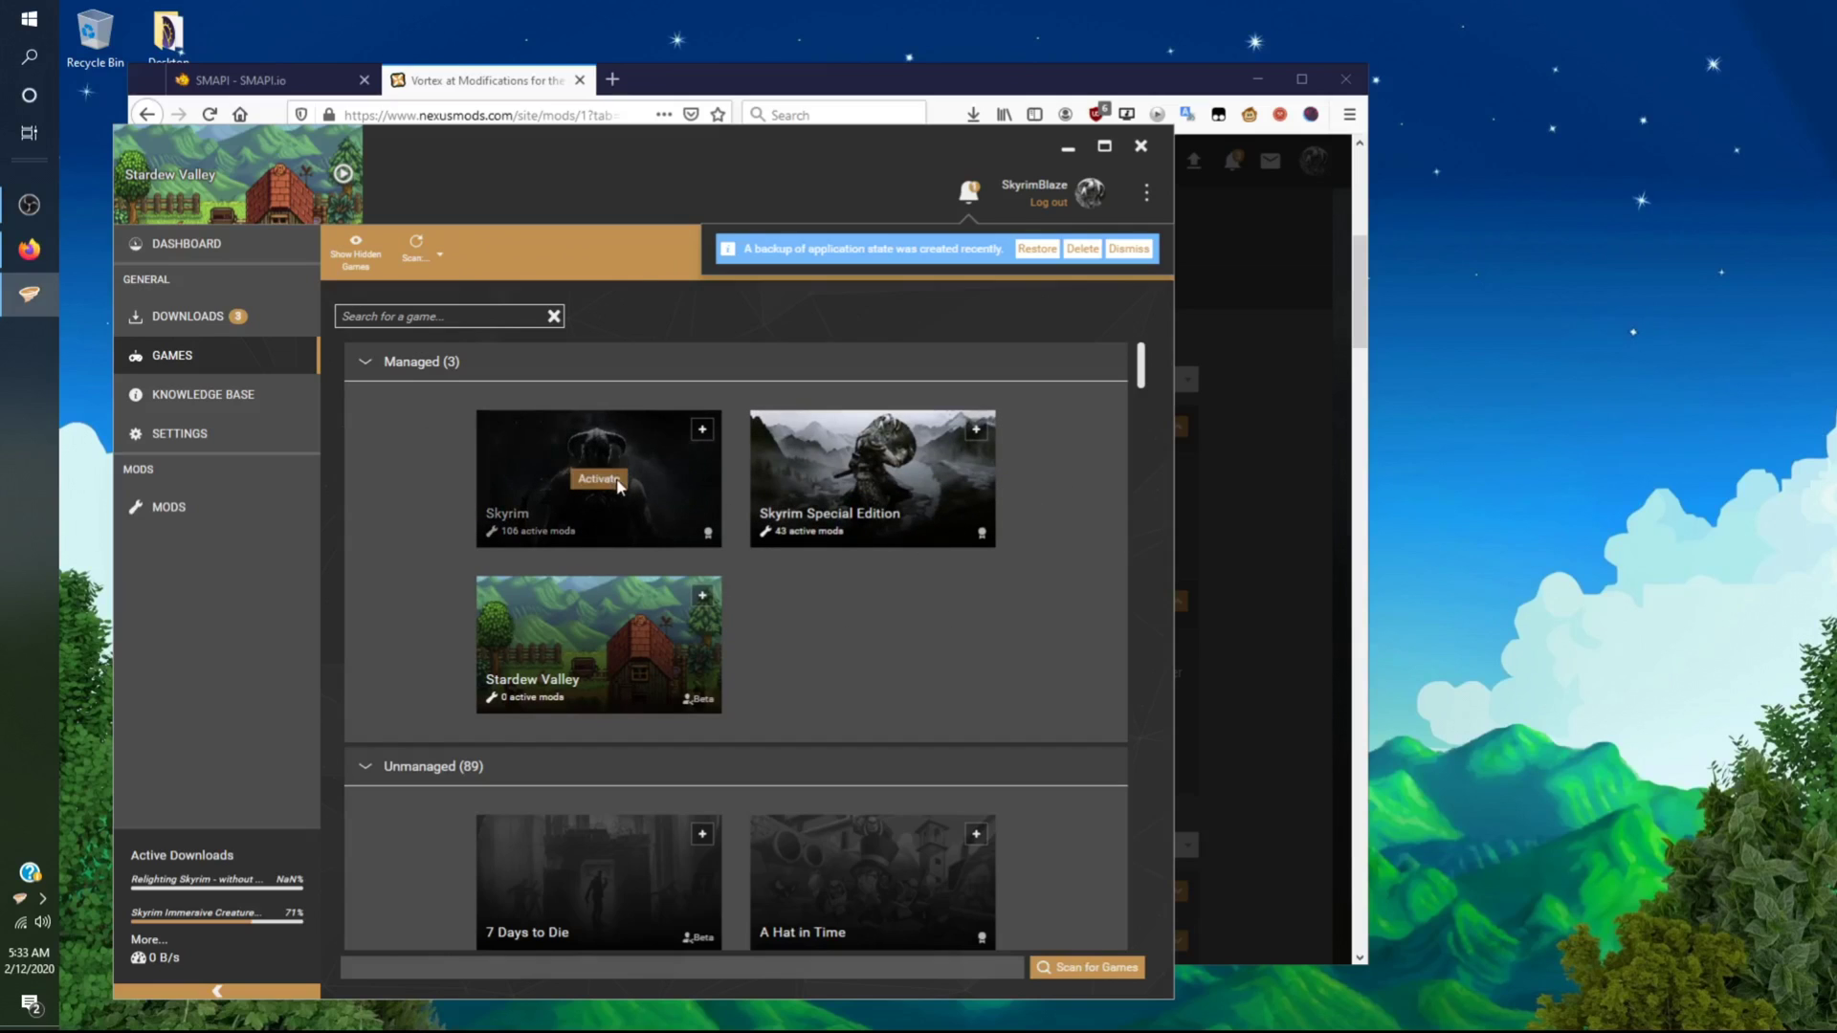
mouse_move(525, 425)
drag(575, 193, 499, 180)
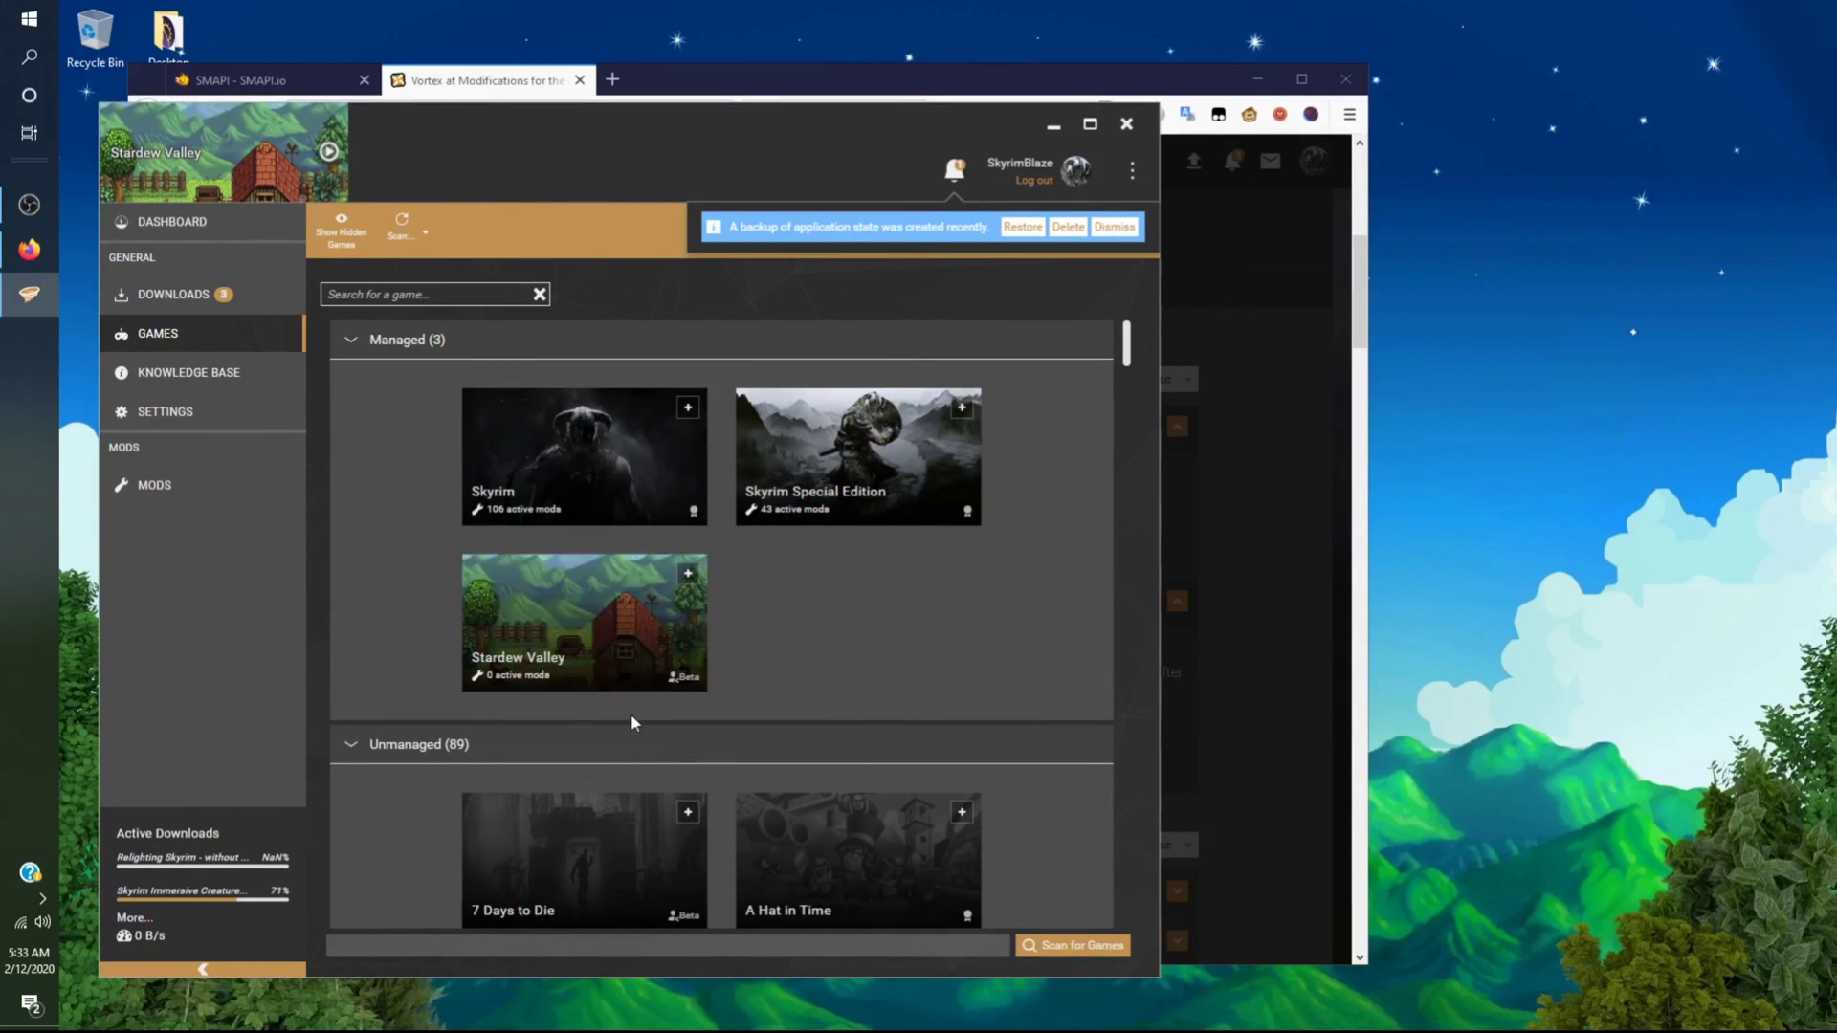
Expand Stardew Valley's details in Vortex and send its Nexus Mods page to the browser
click(688, 574)
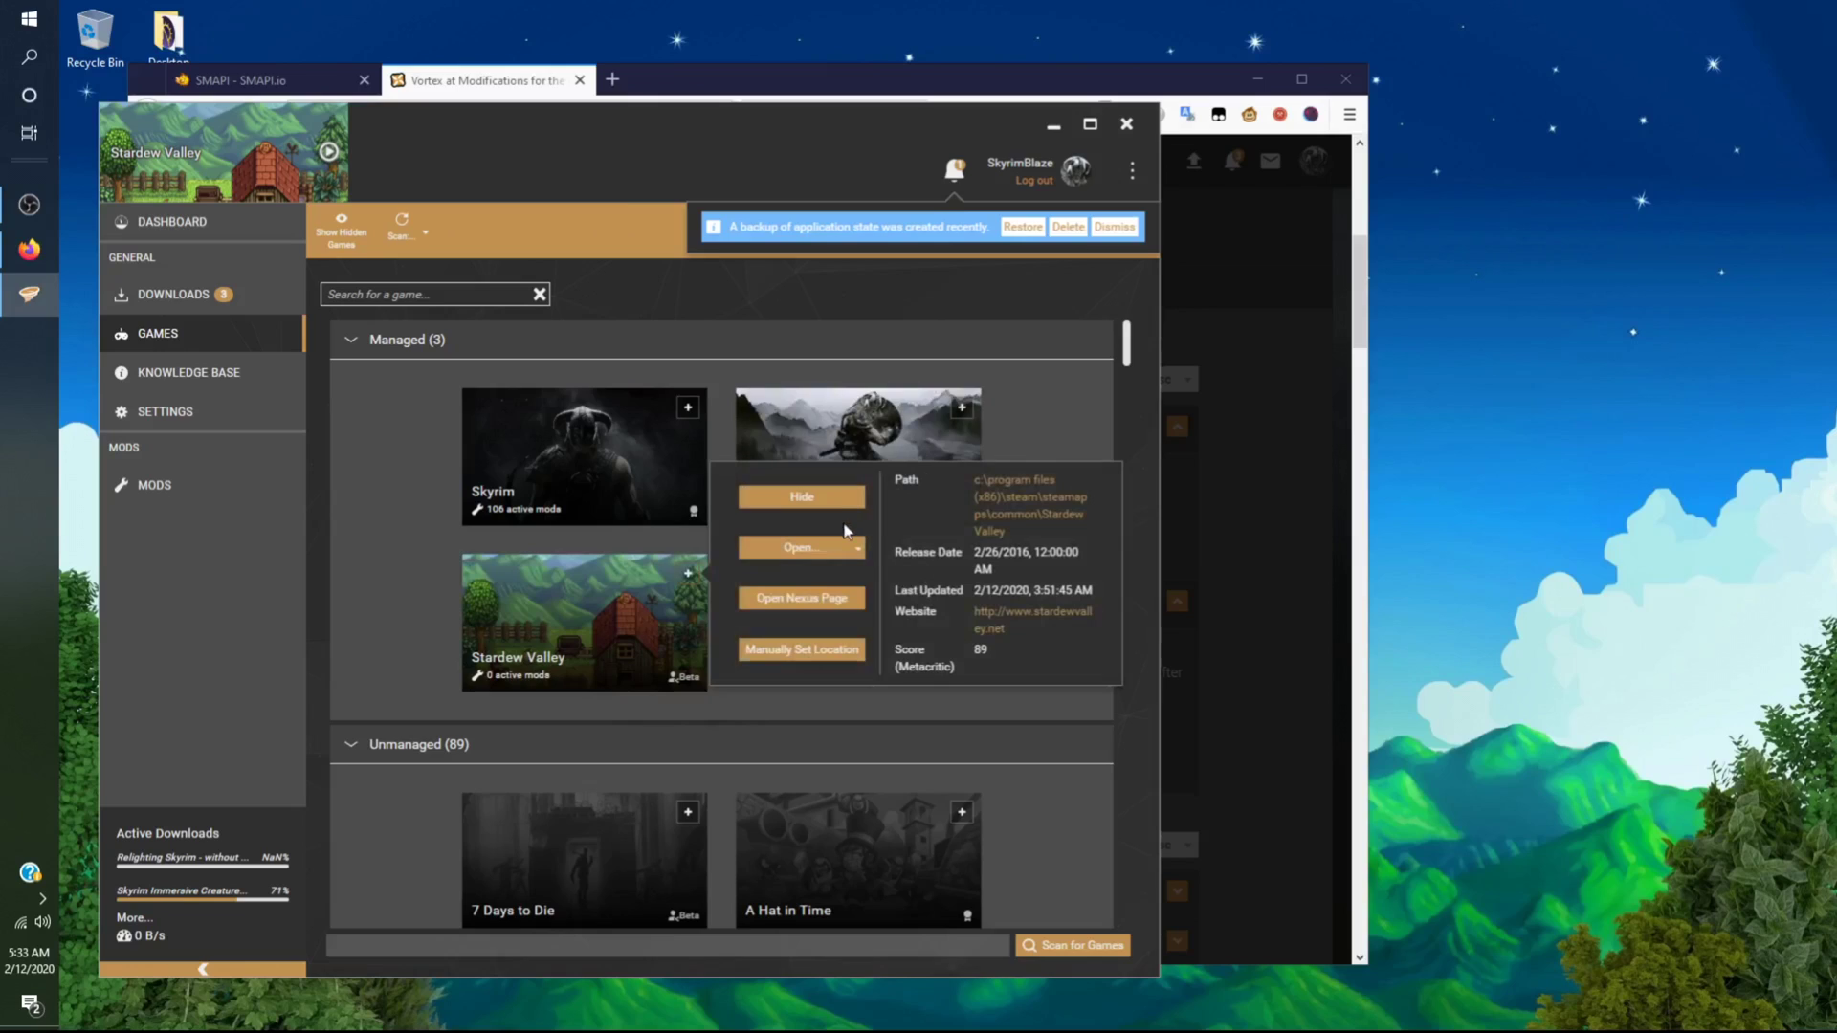
click(837, 602)
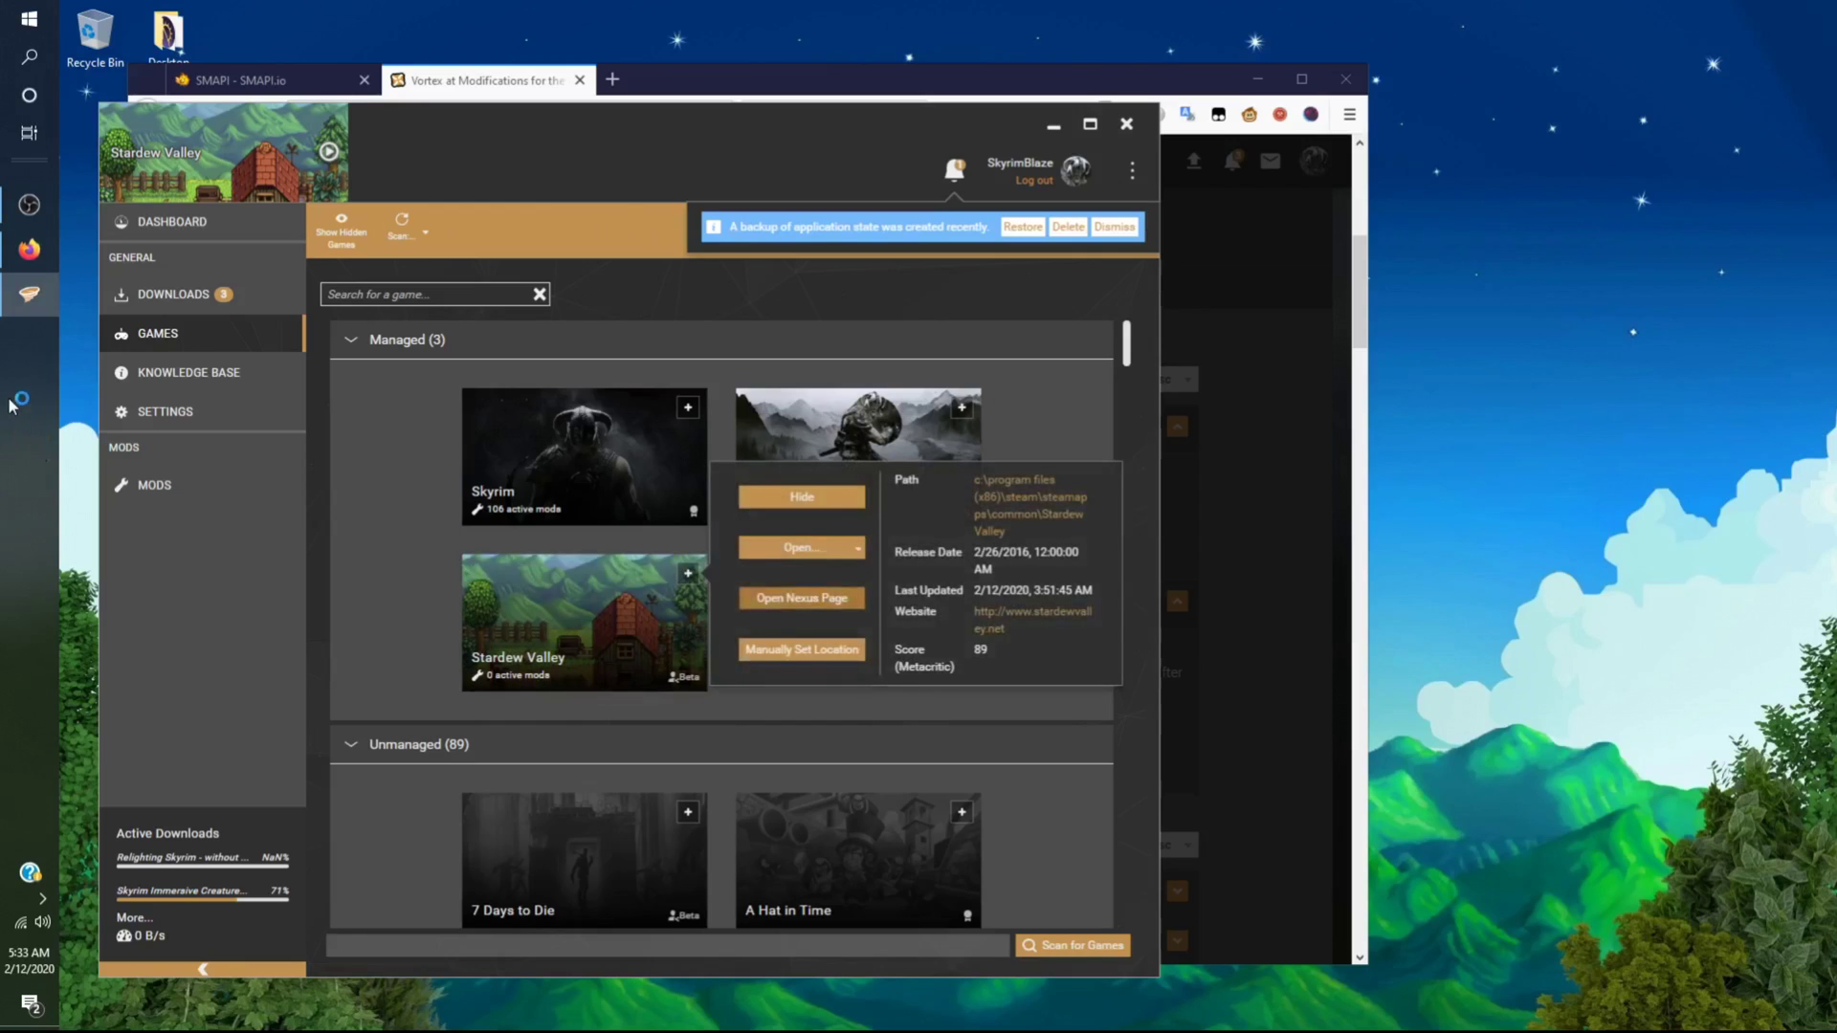
click(833, 87)
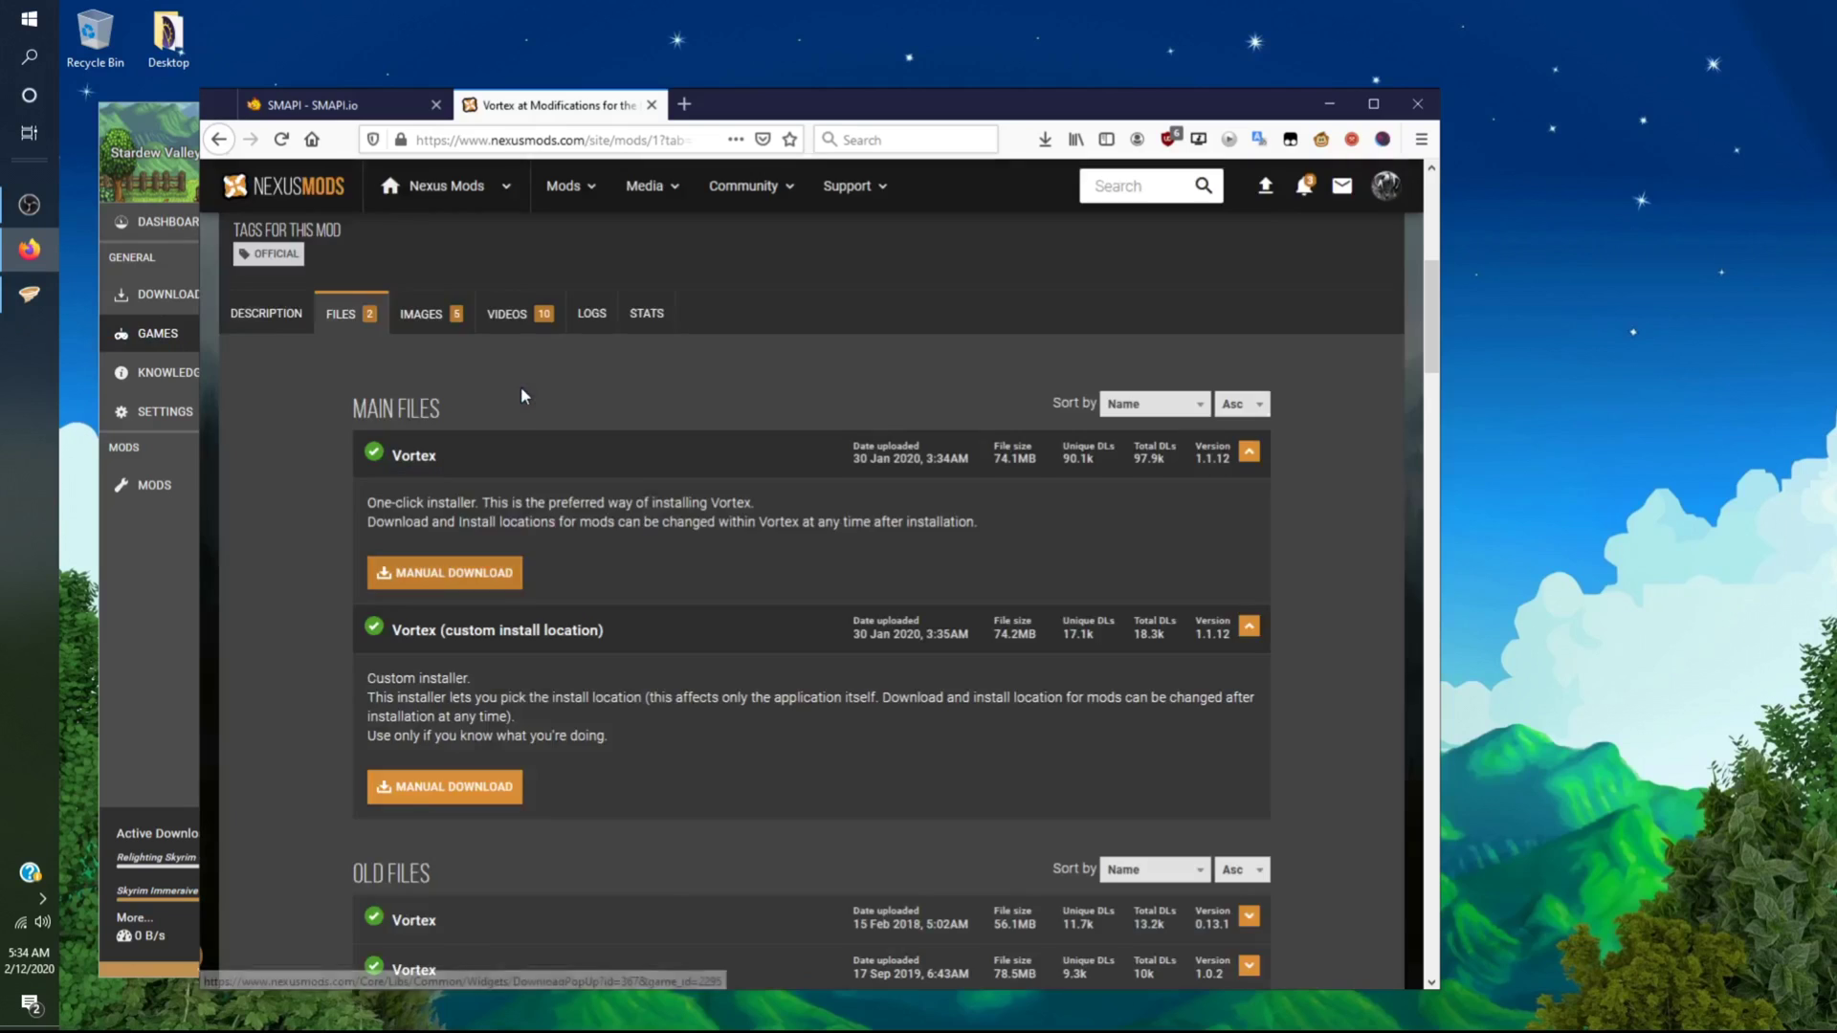
scroll(474, 309, up, 4)
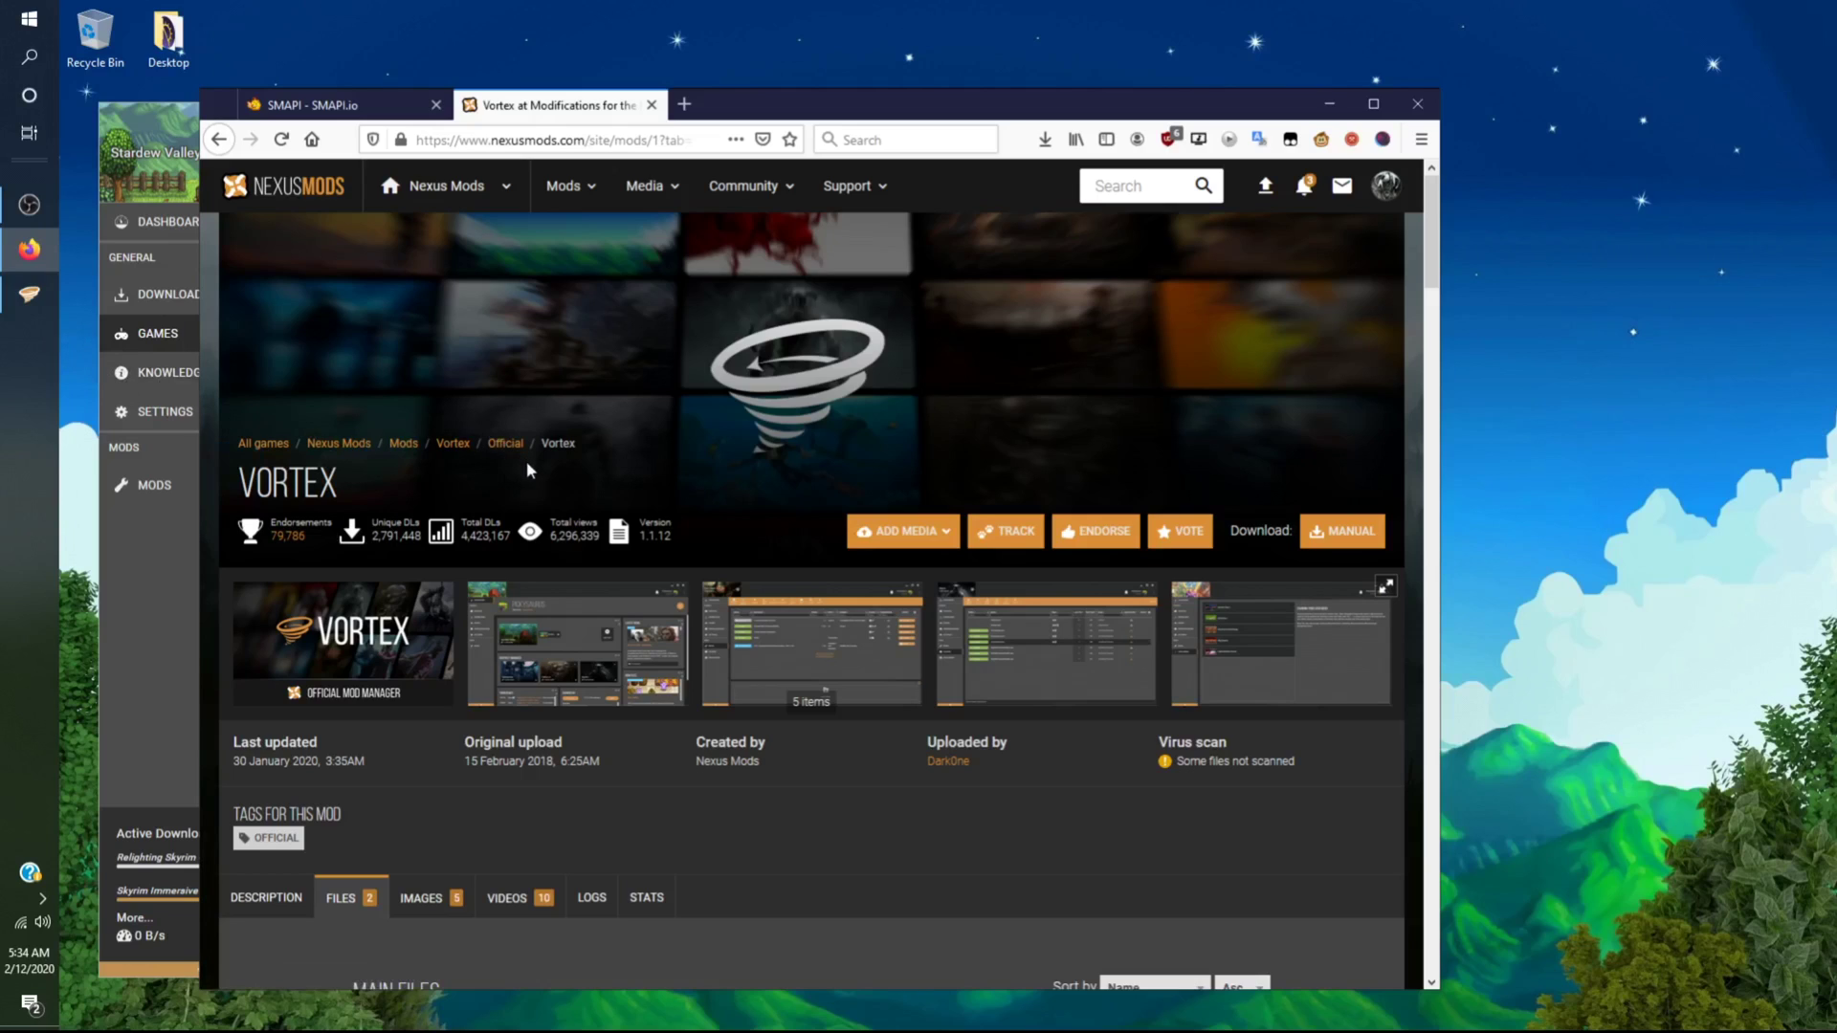
click(29, 294)
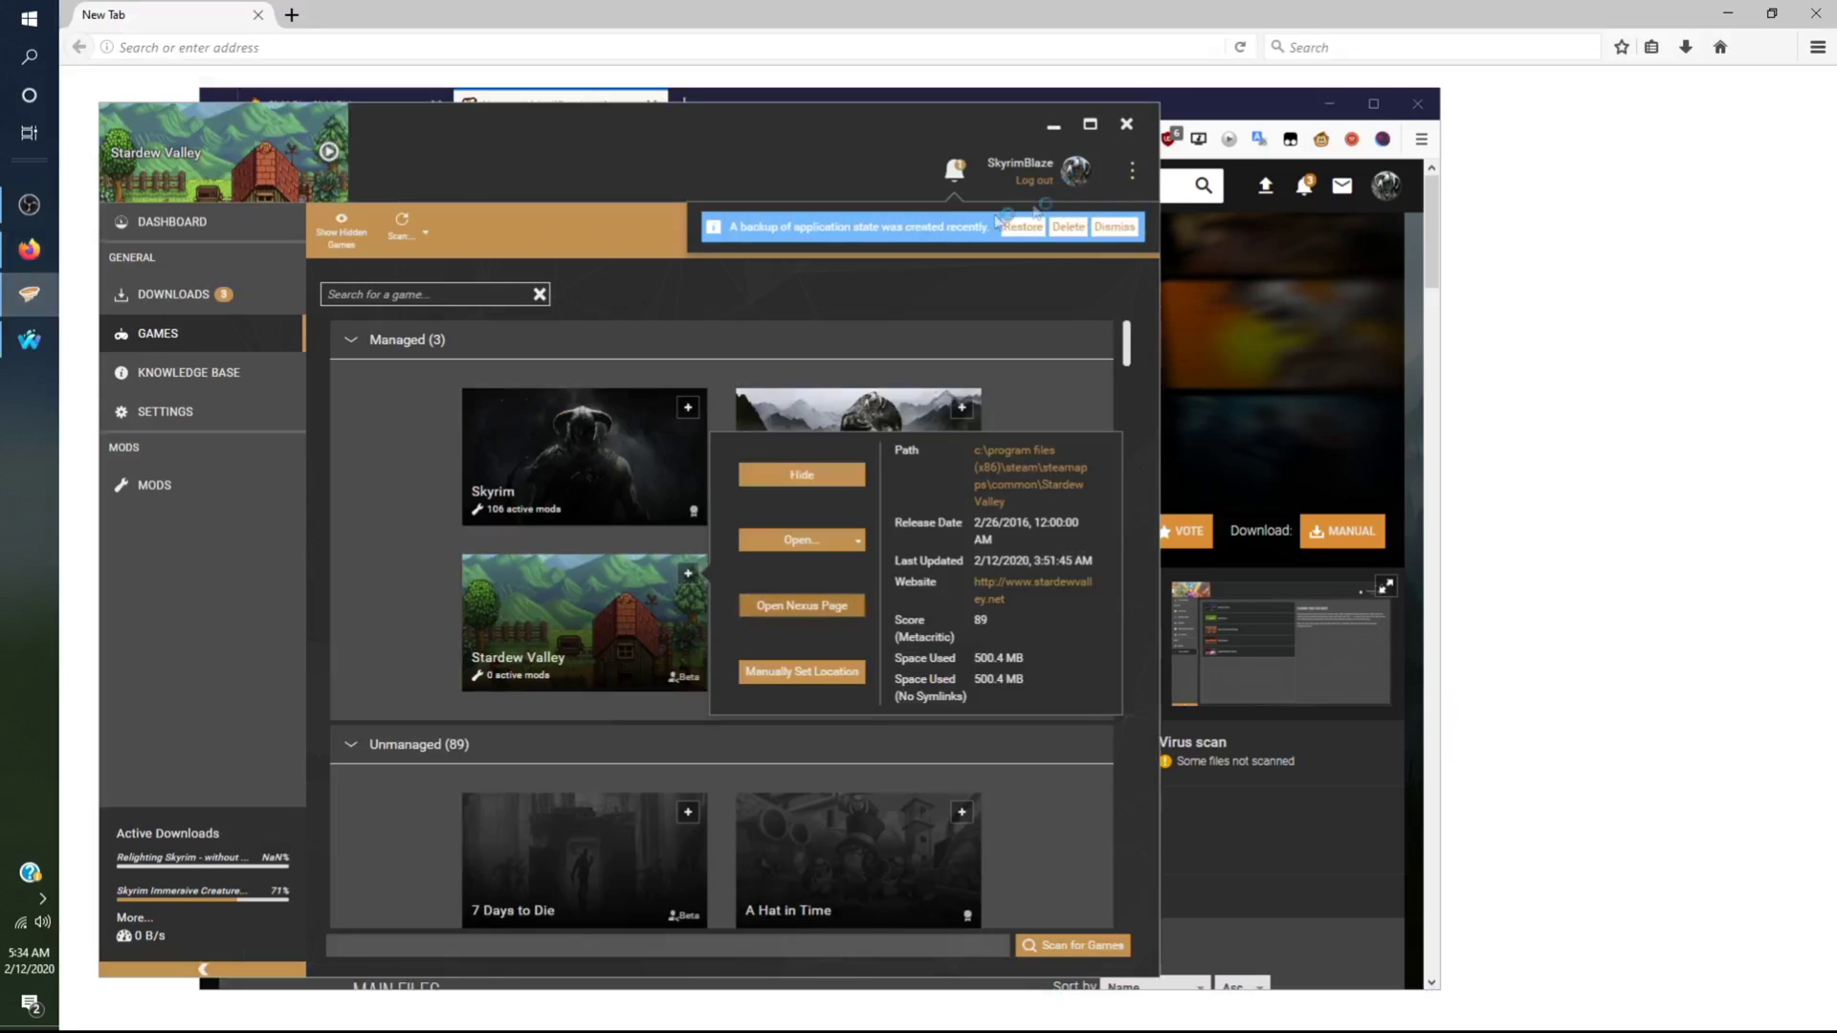
Bring the Stardew Valley Nexus page forward in Waterfox and open the ItemBags mod
mouse_move(29, 339)
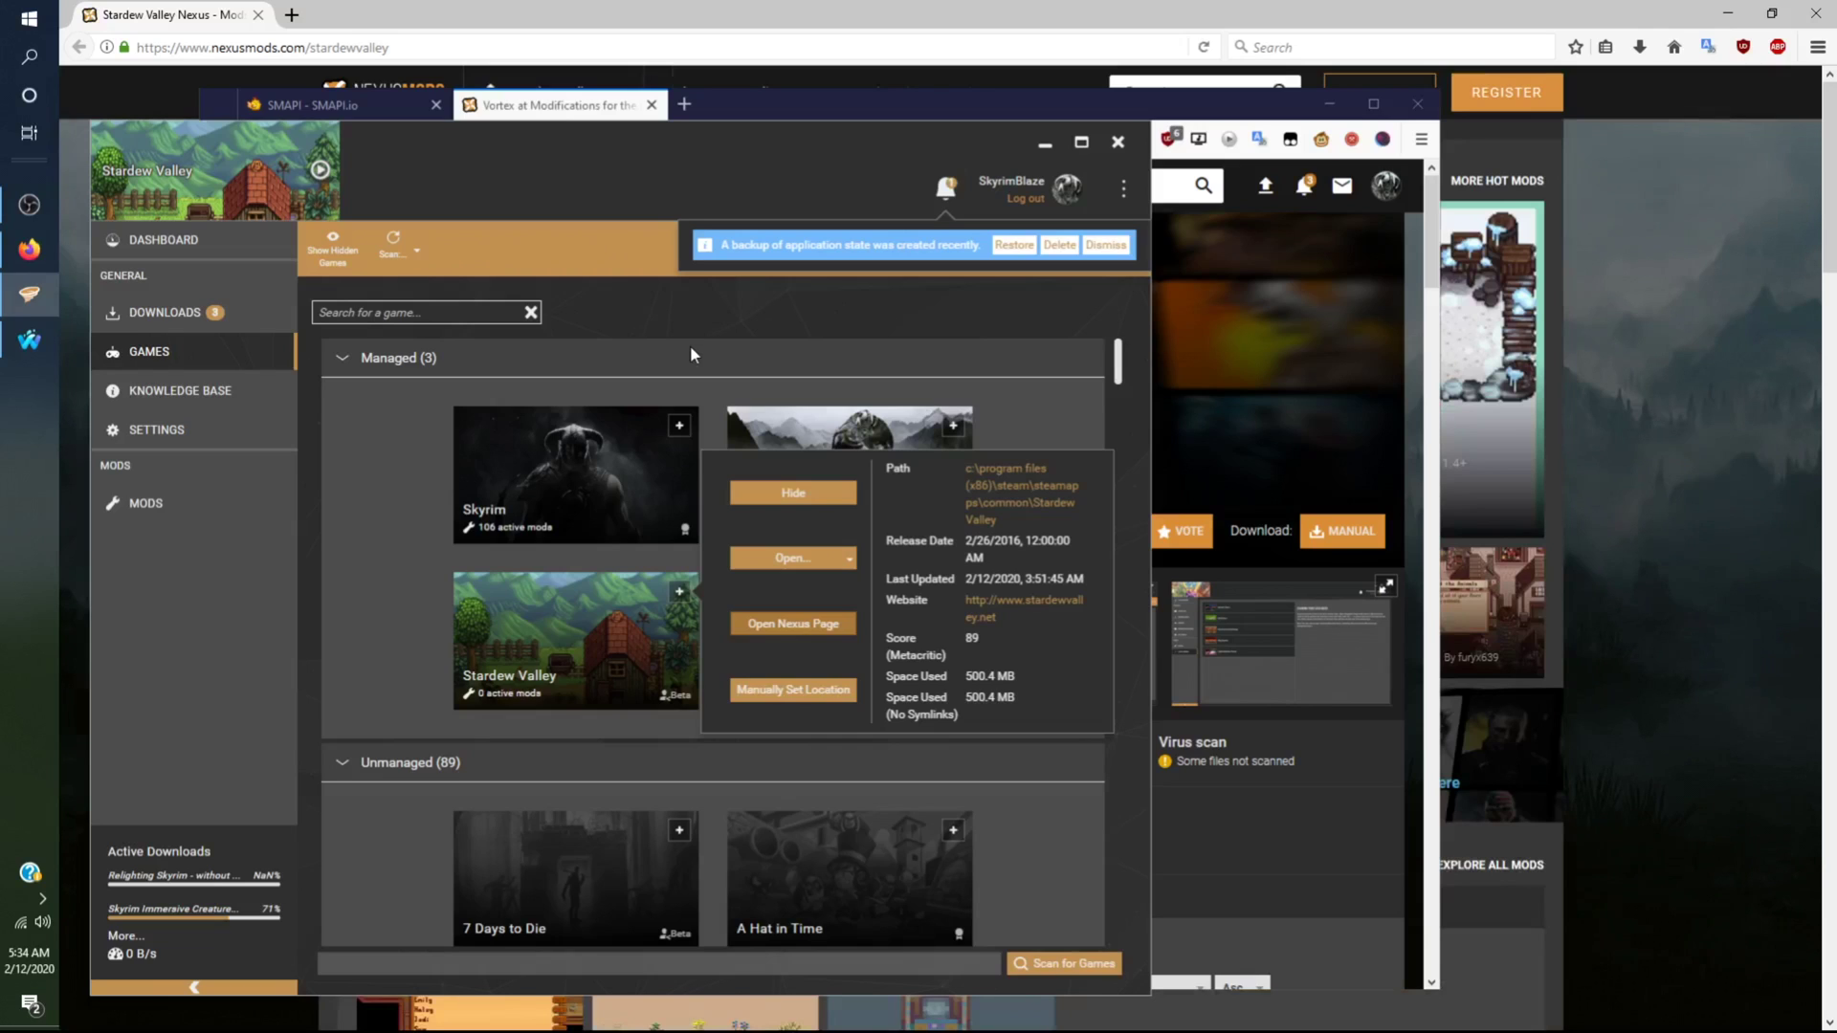
drag(780, 281, 952, 325)
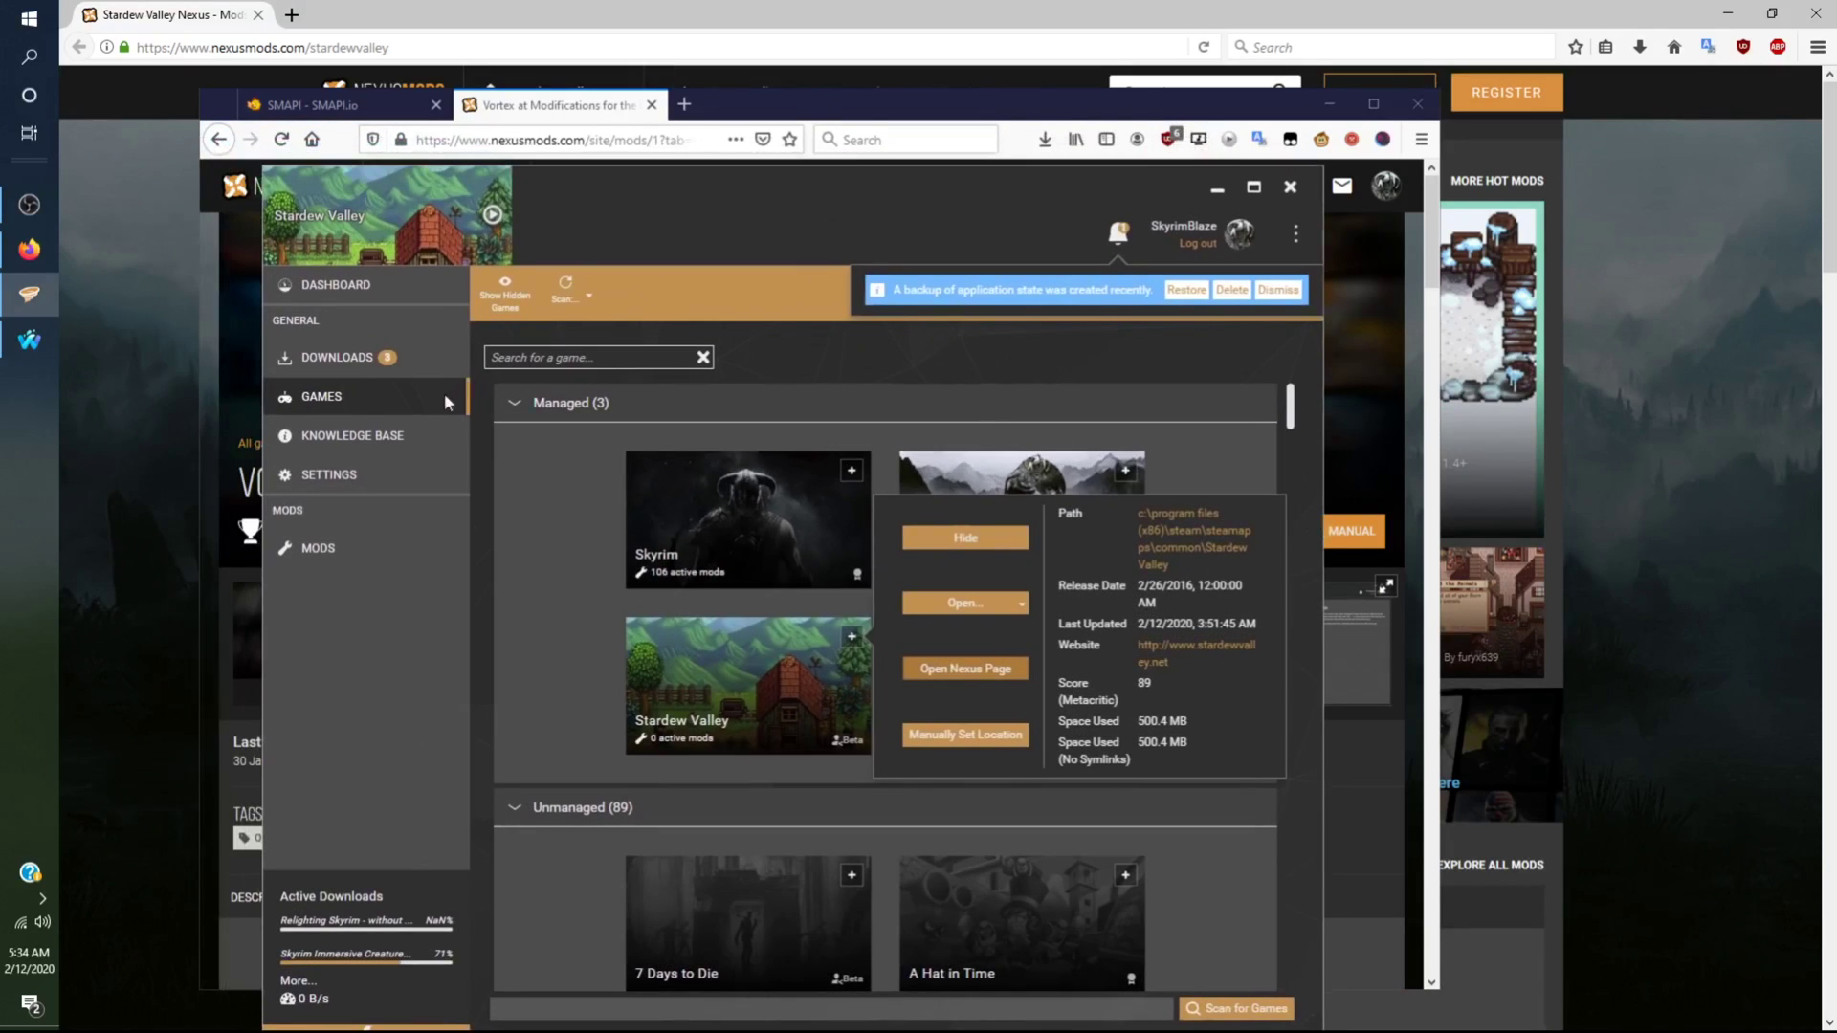
click(856, 9)
scroll(813, 229, down, 2)
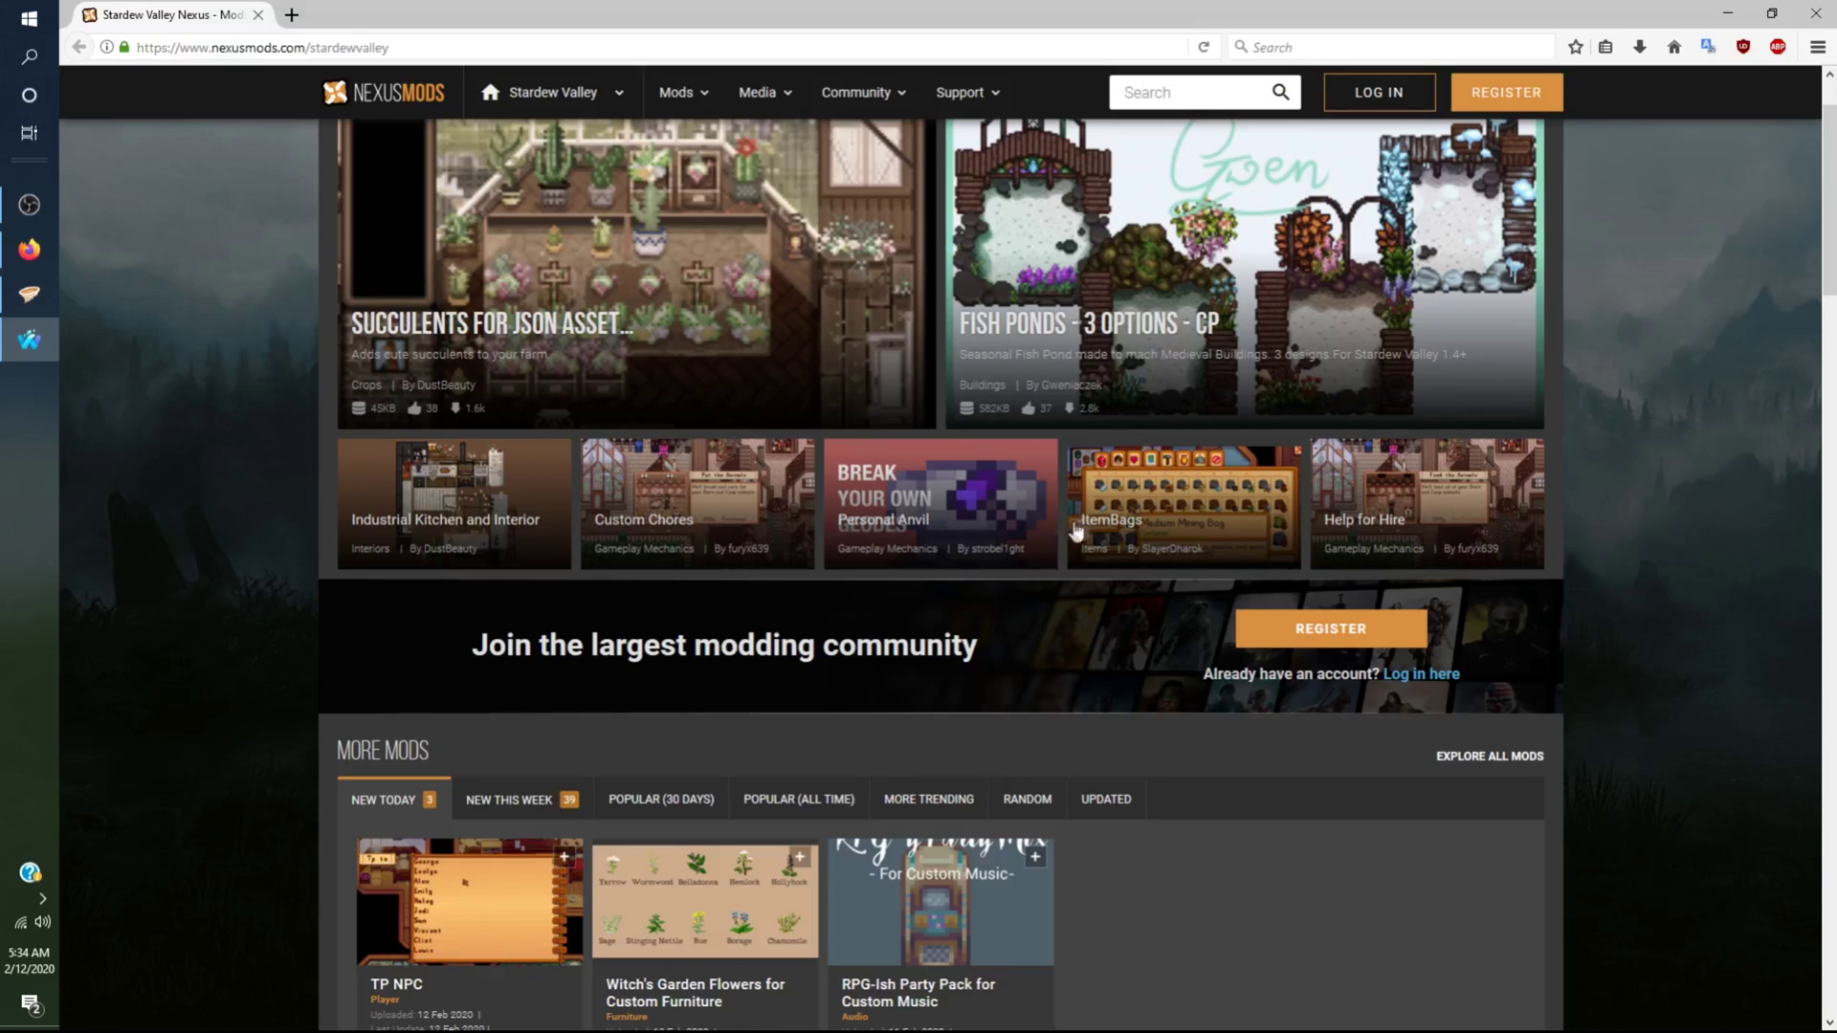
click(1166, 520)
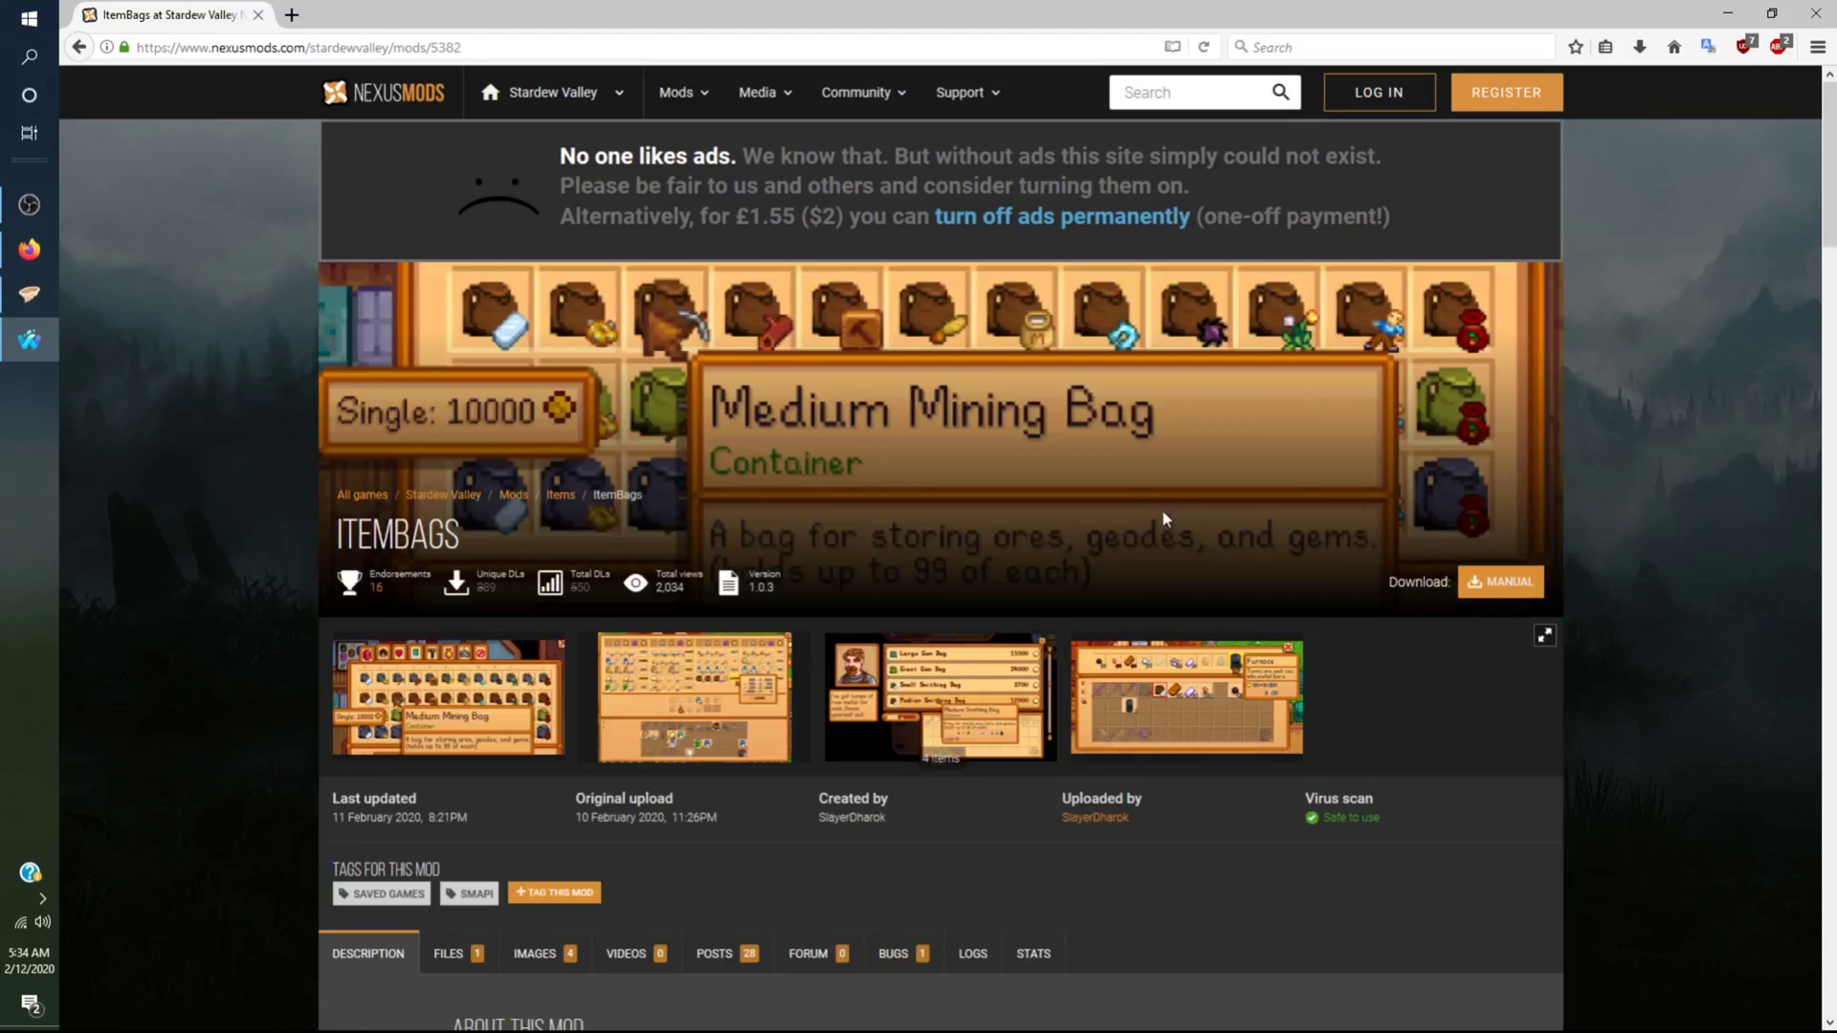
Review the ItemBags files and send version 1.0.3 to Vortex via mod-manager download
scroll(1162, 520, down, 4)
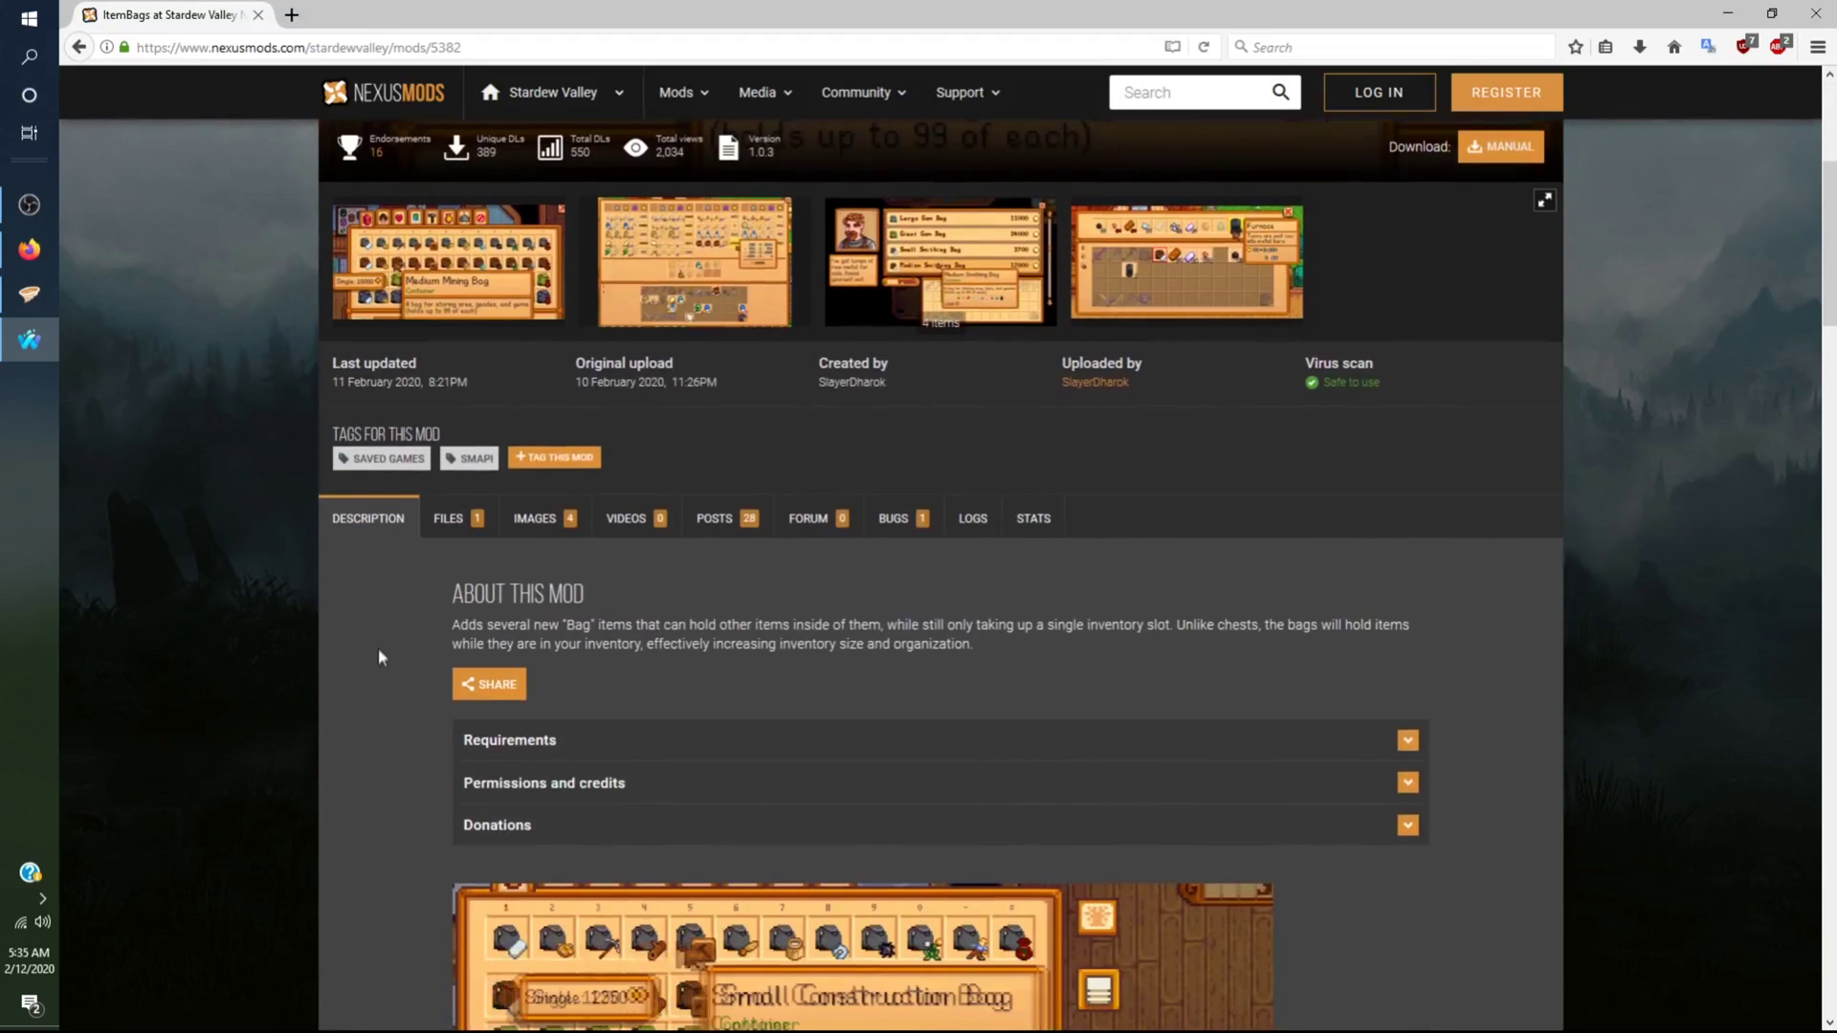
click(464, 522)
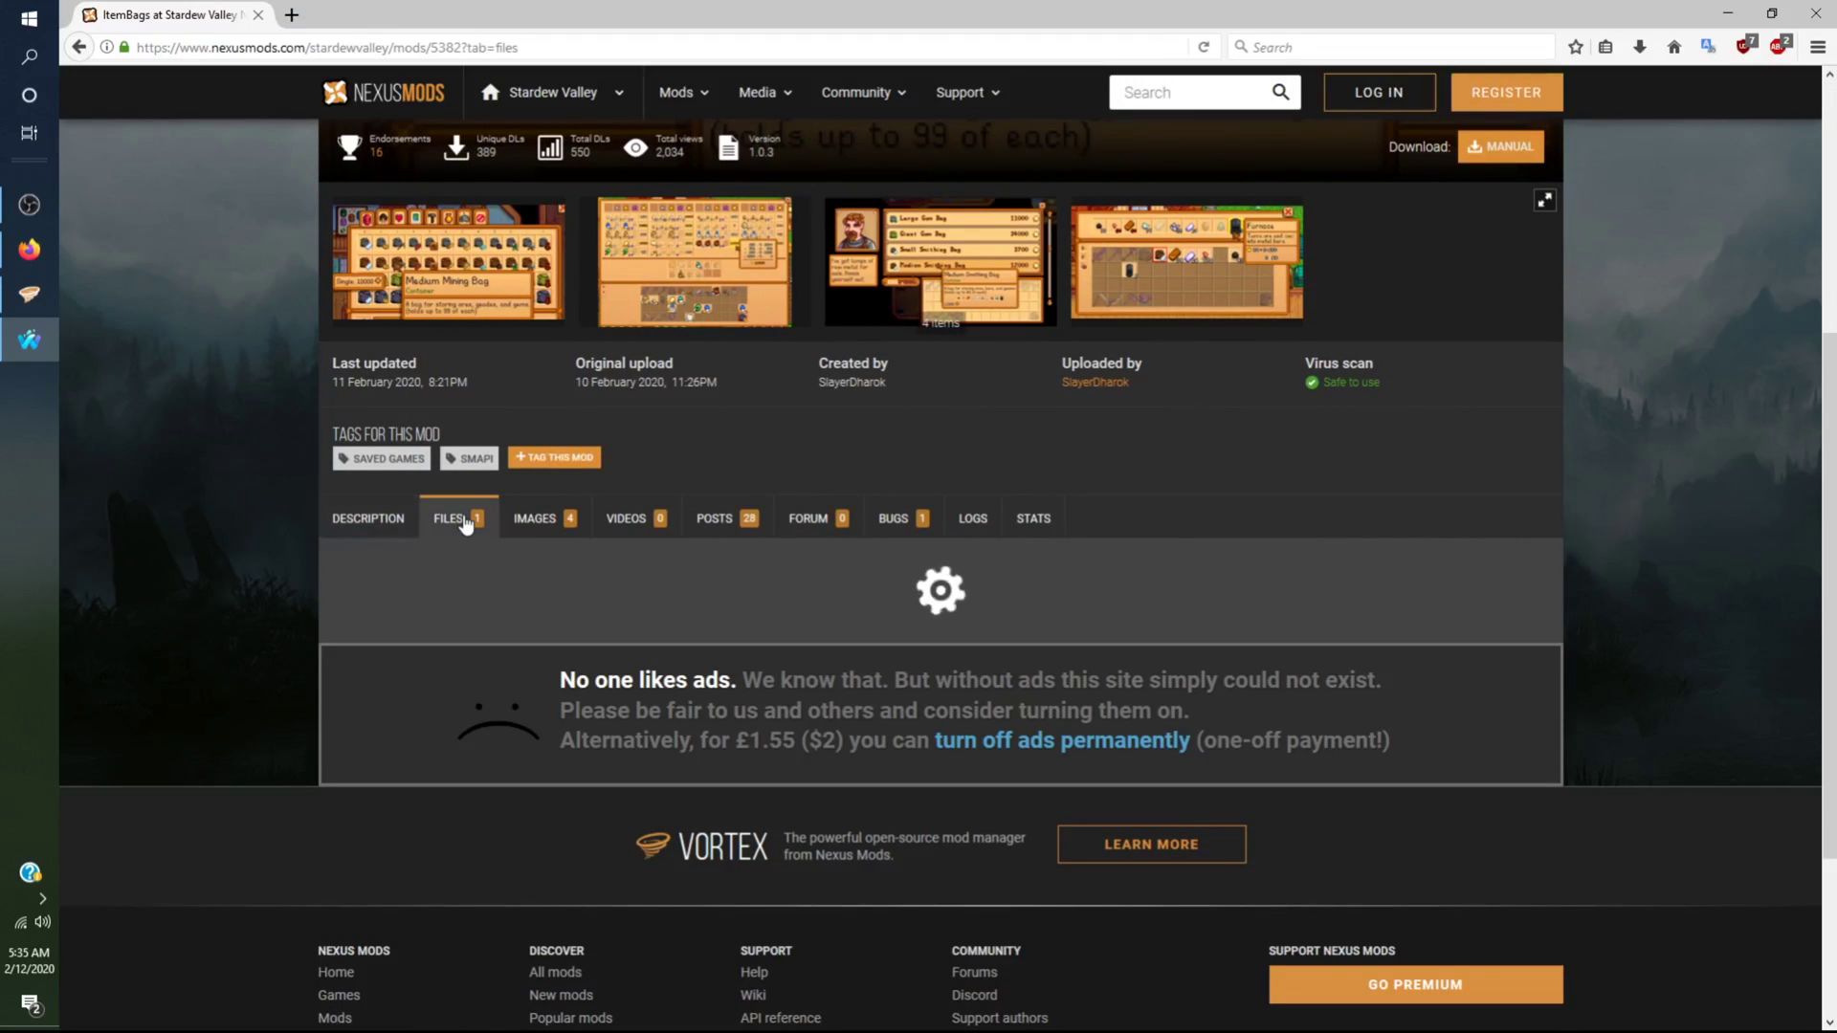
scroll(479, 498, down, 7)
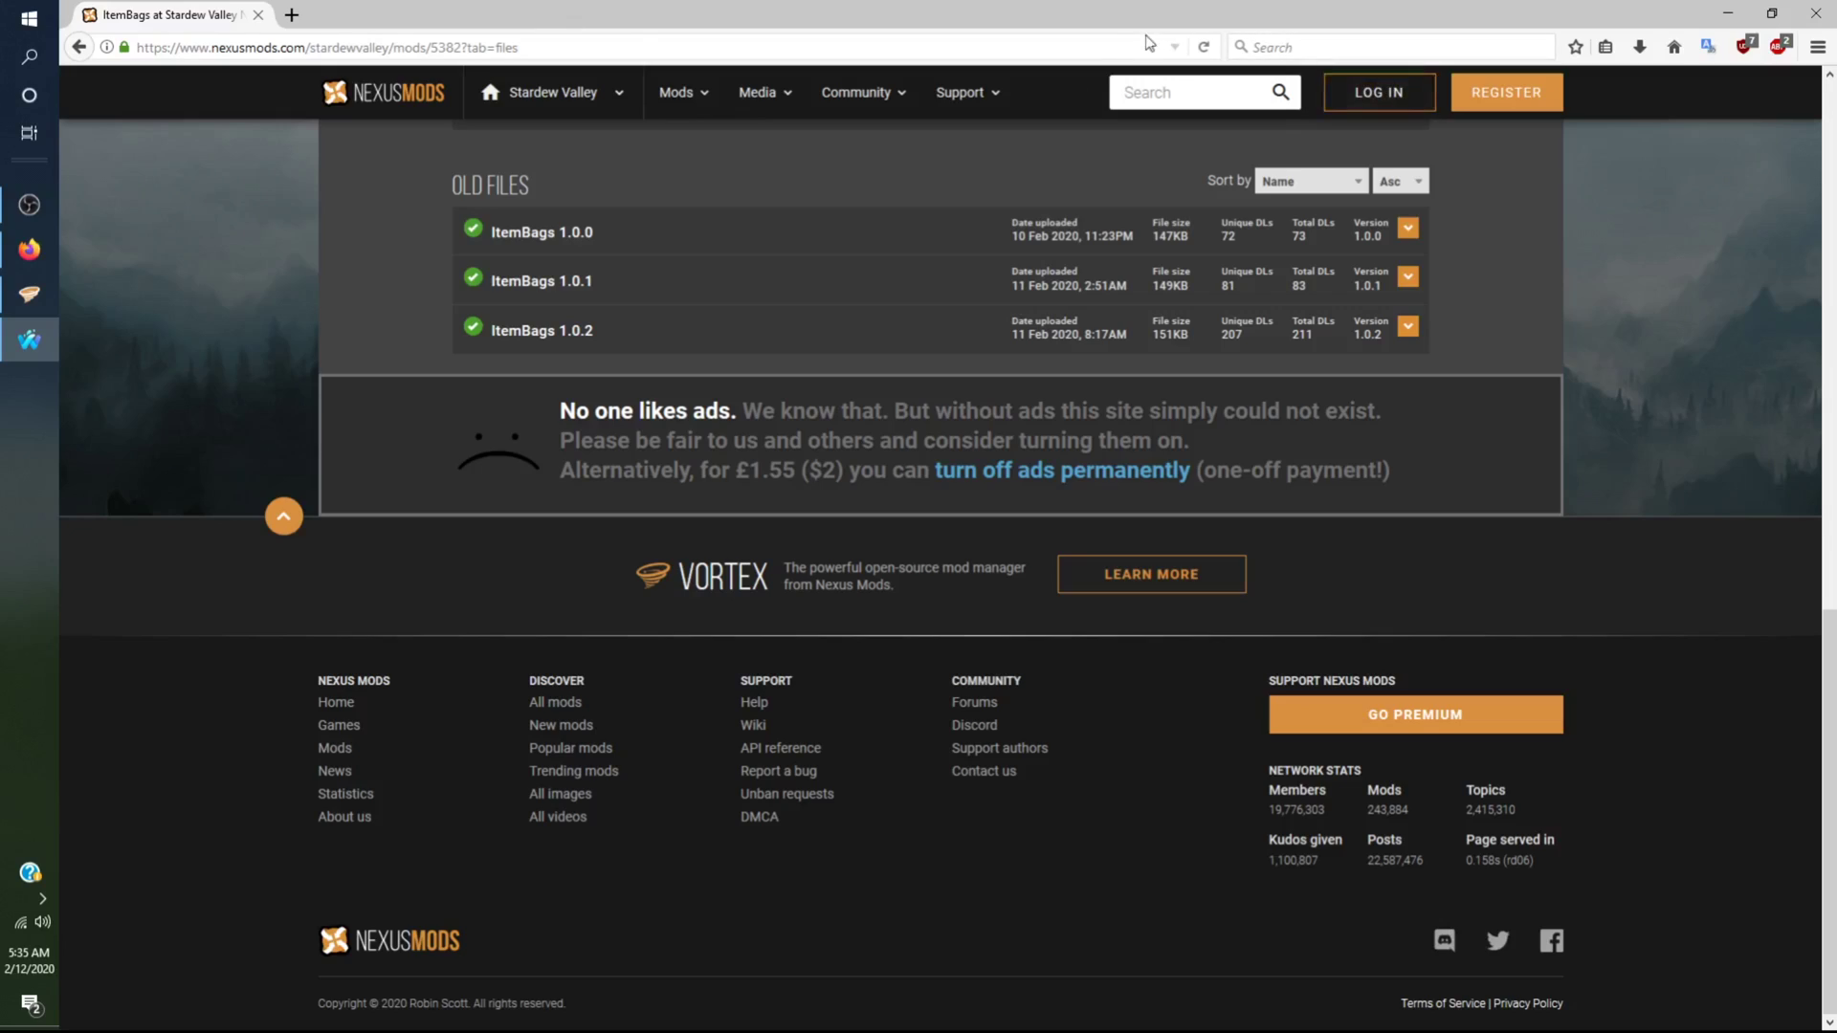
scroll(1232, 171, up, 2)
scroll(1232, 170, up, 4)
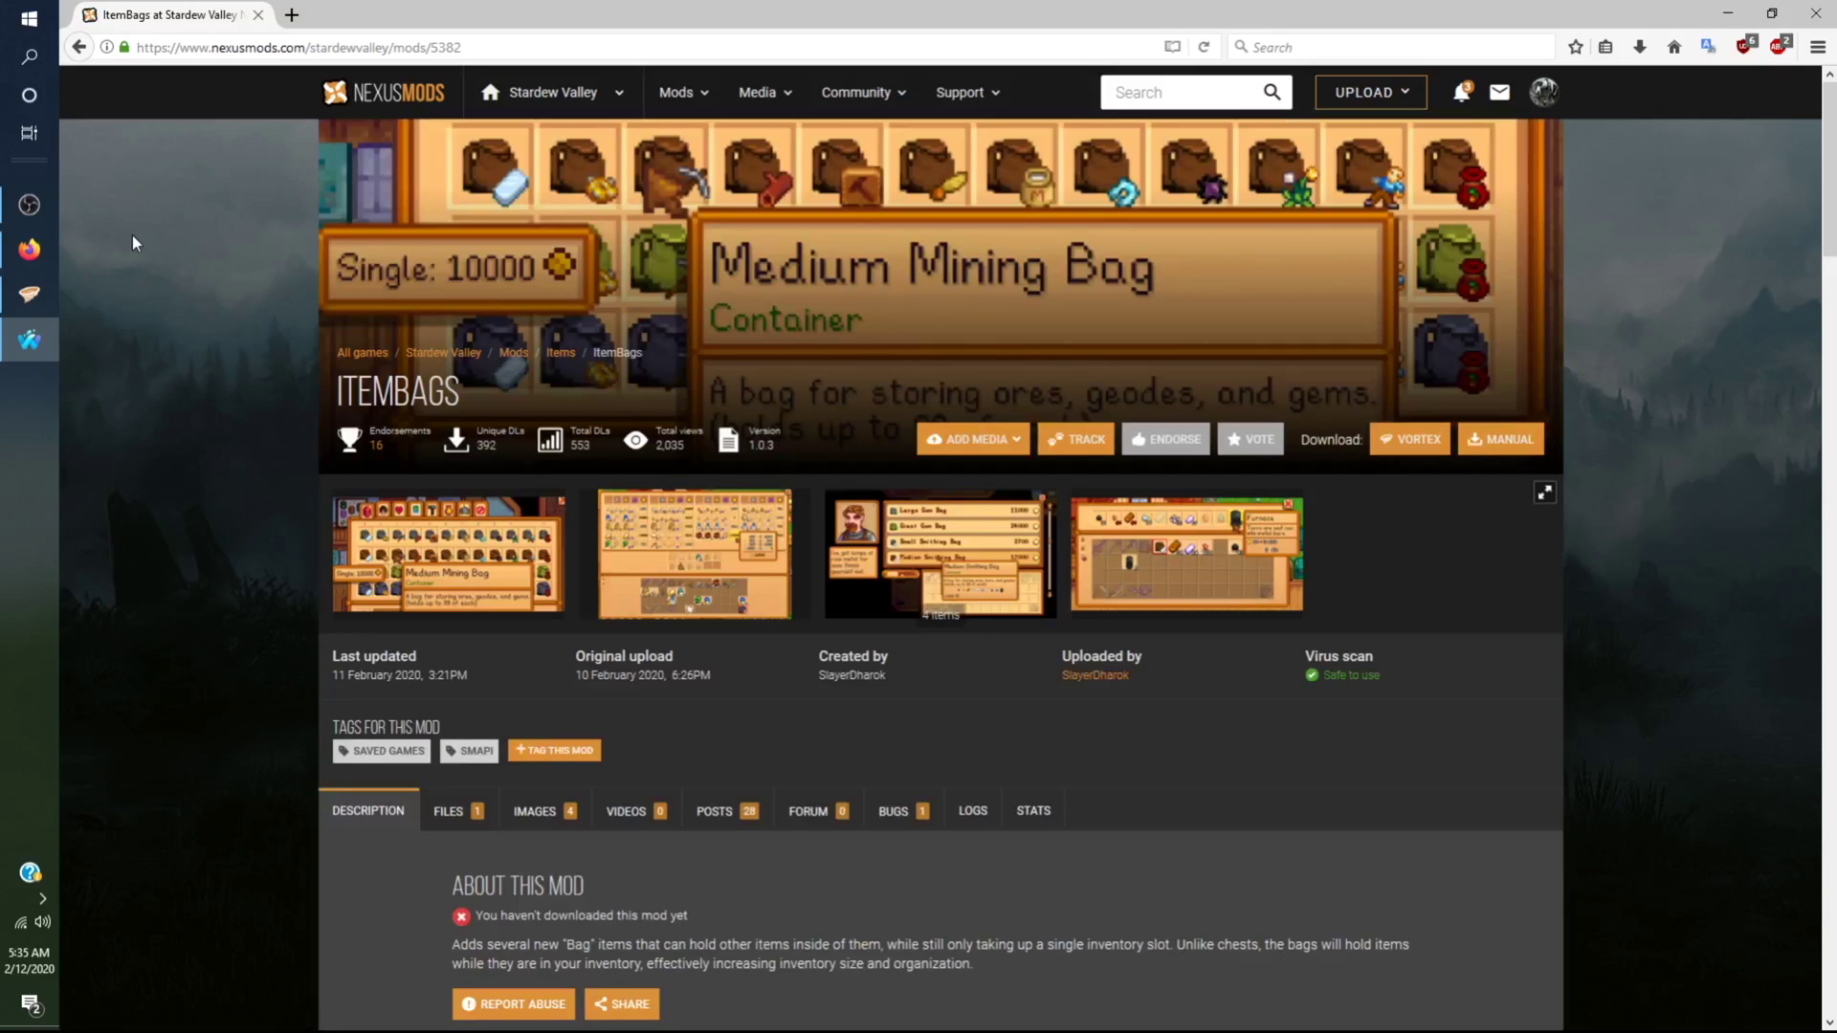
scroll(735, 306, down, 2)
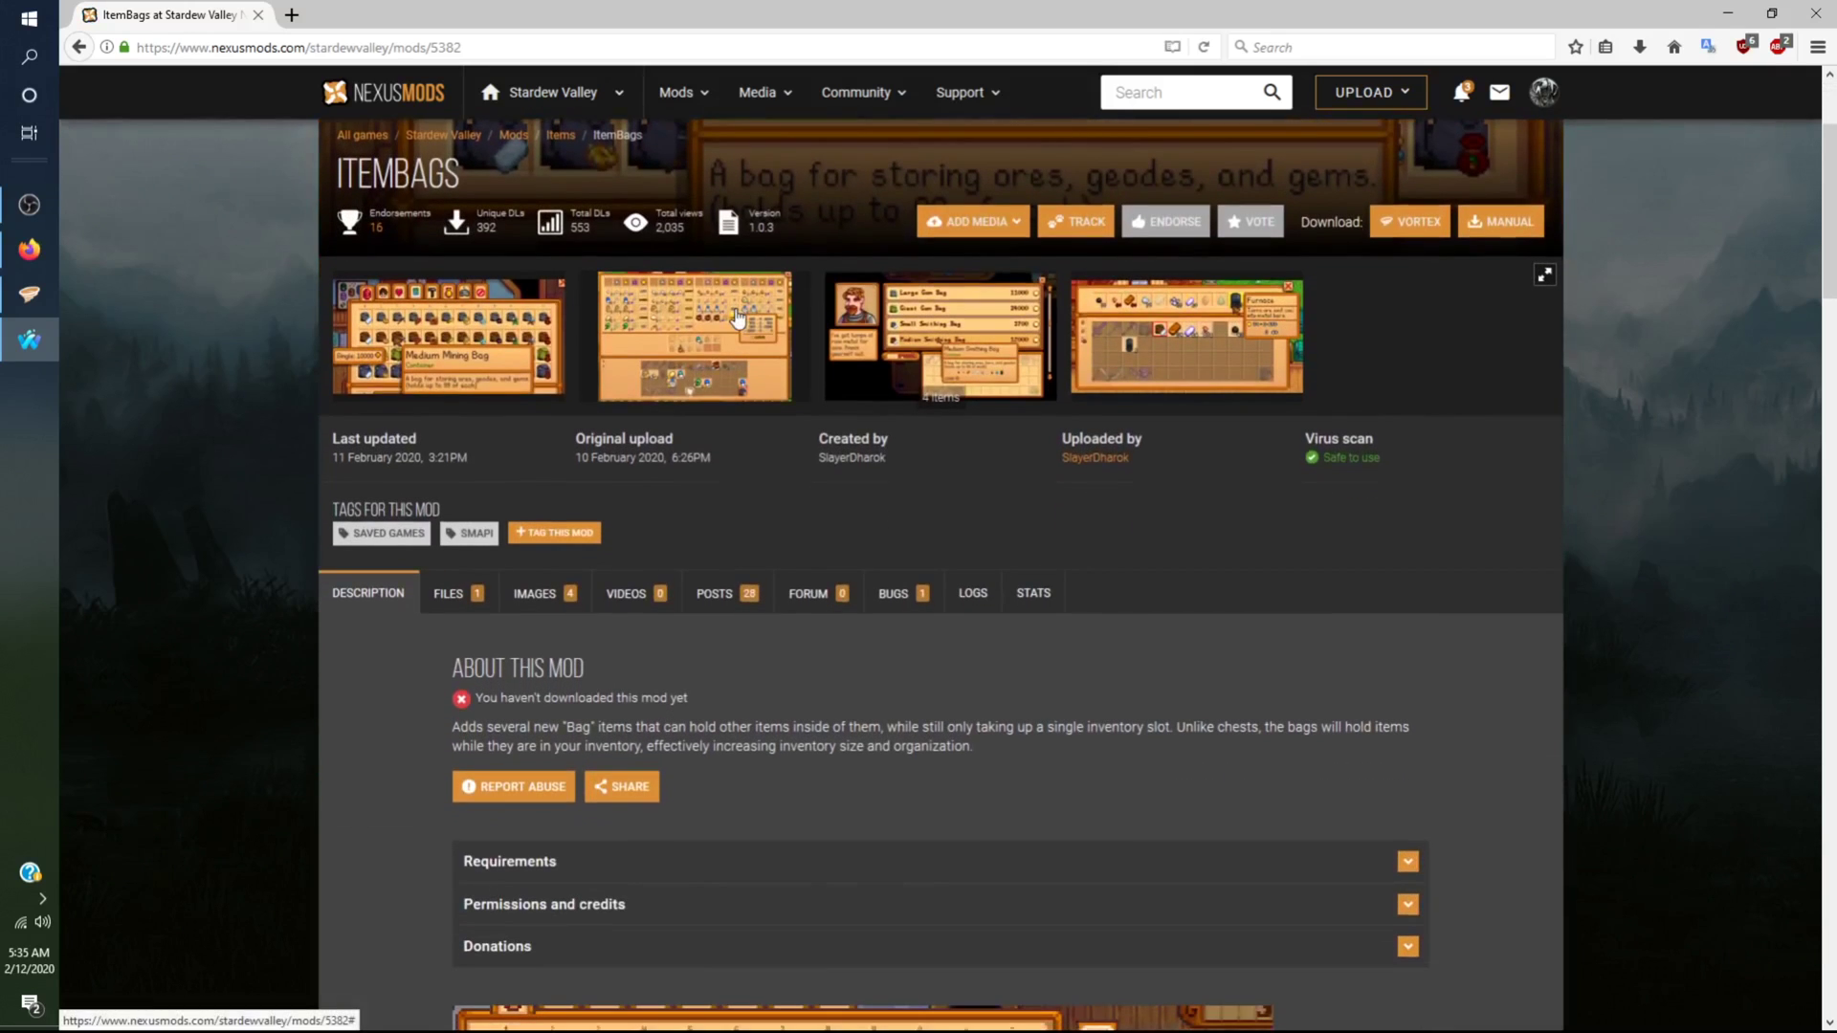
click(1383, 230)
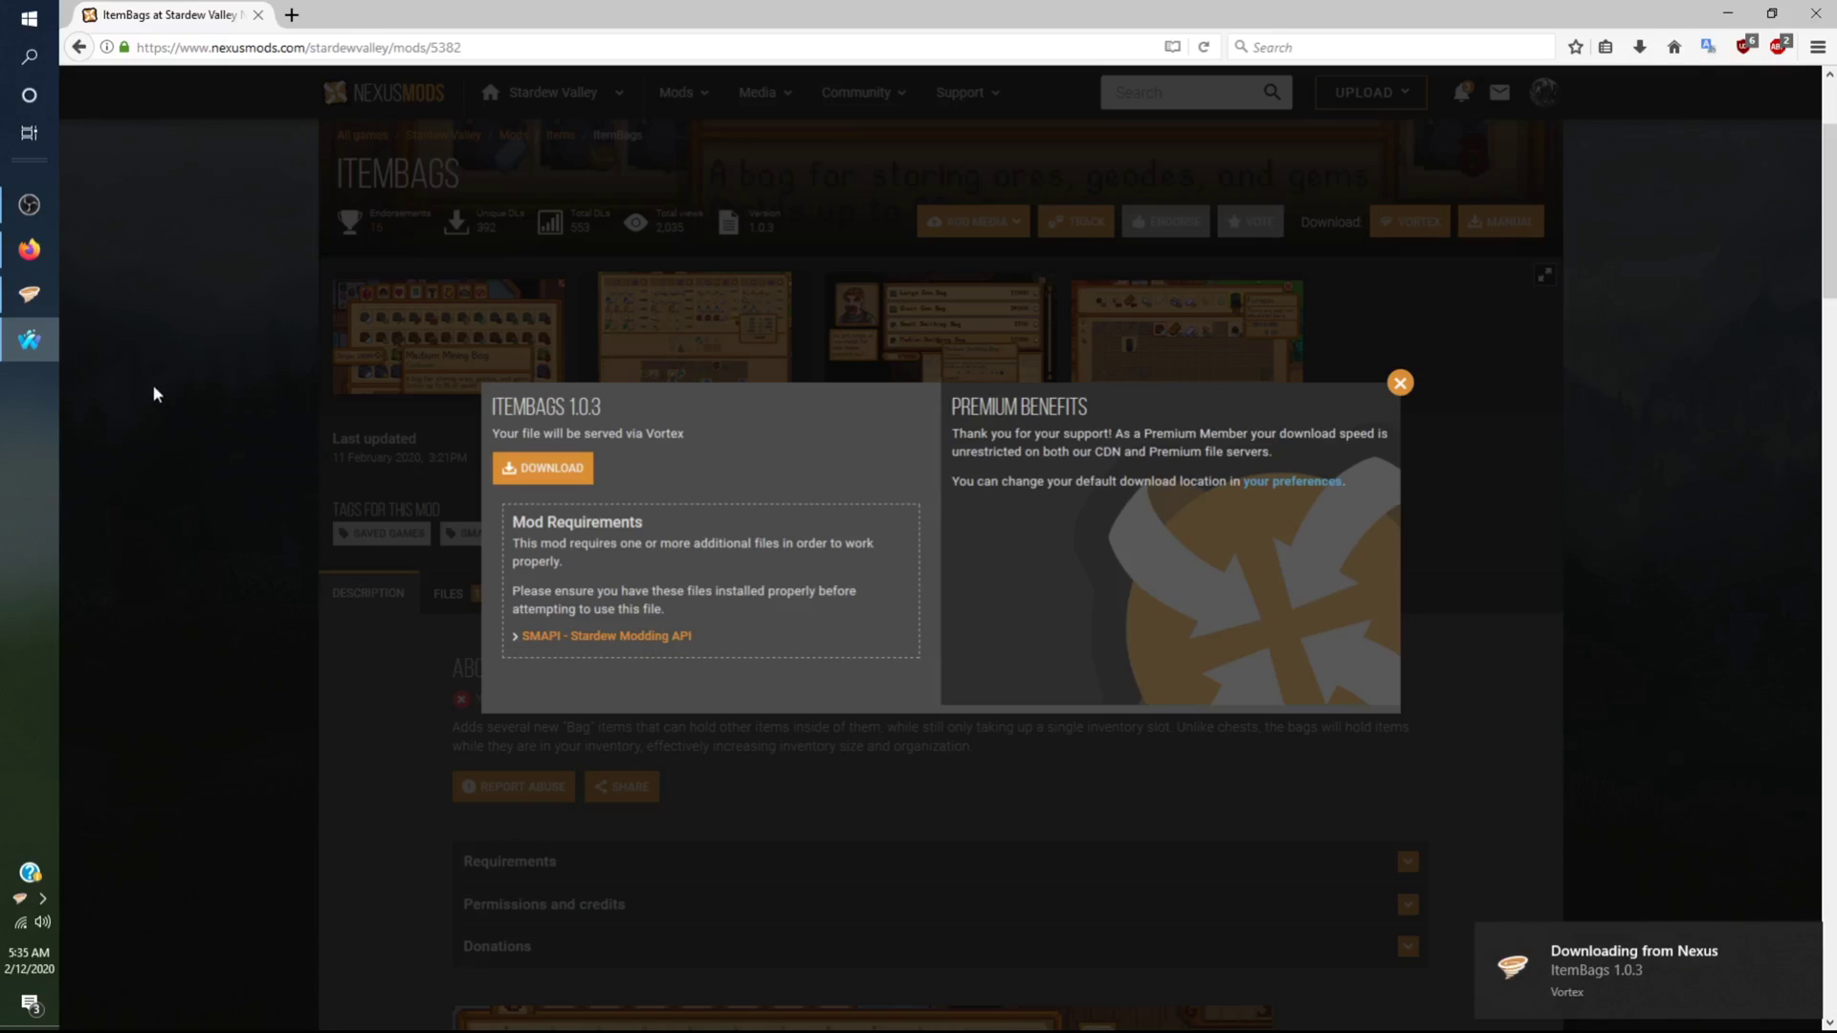
Install and enable the downloaded ItemBags 1.0.3 mod so Stardew Valley has 1 active mod
mouse_move(46, 303)
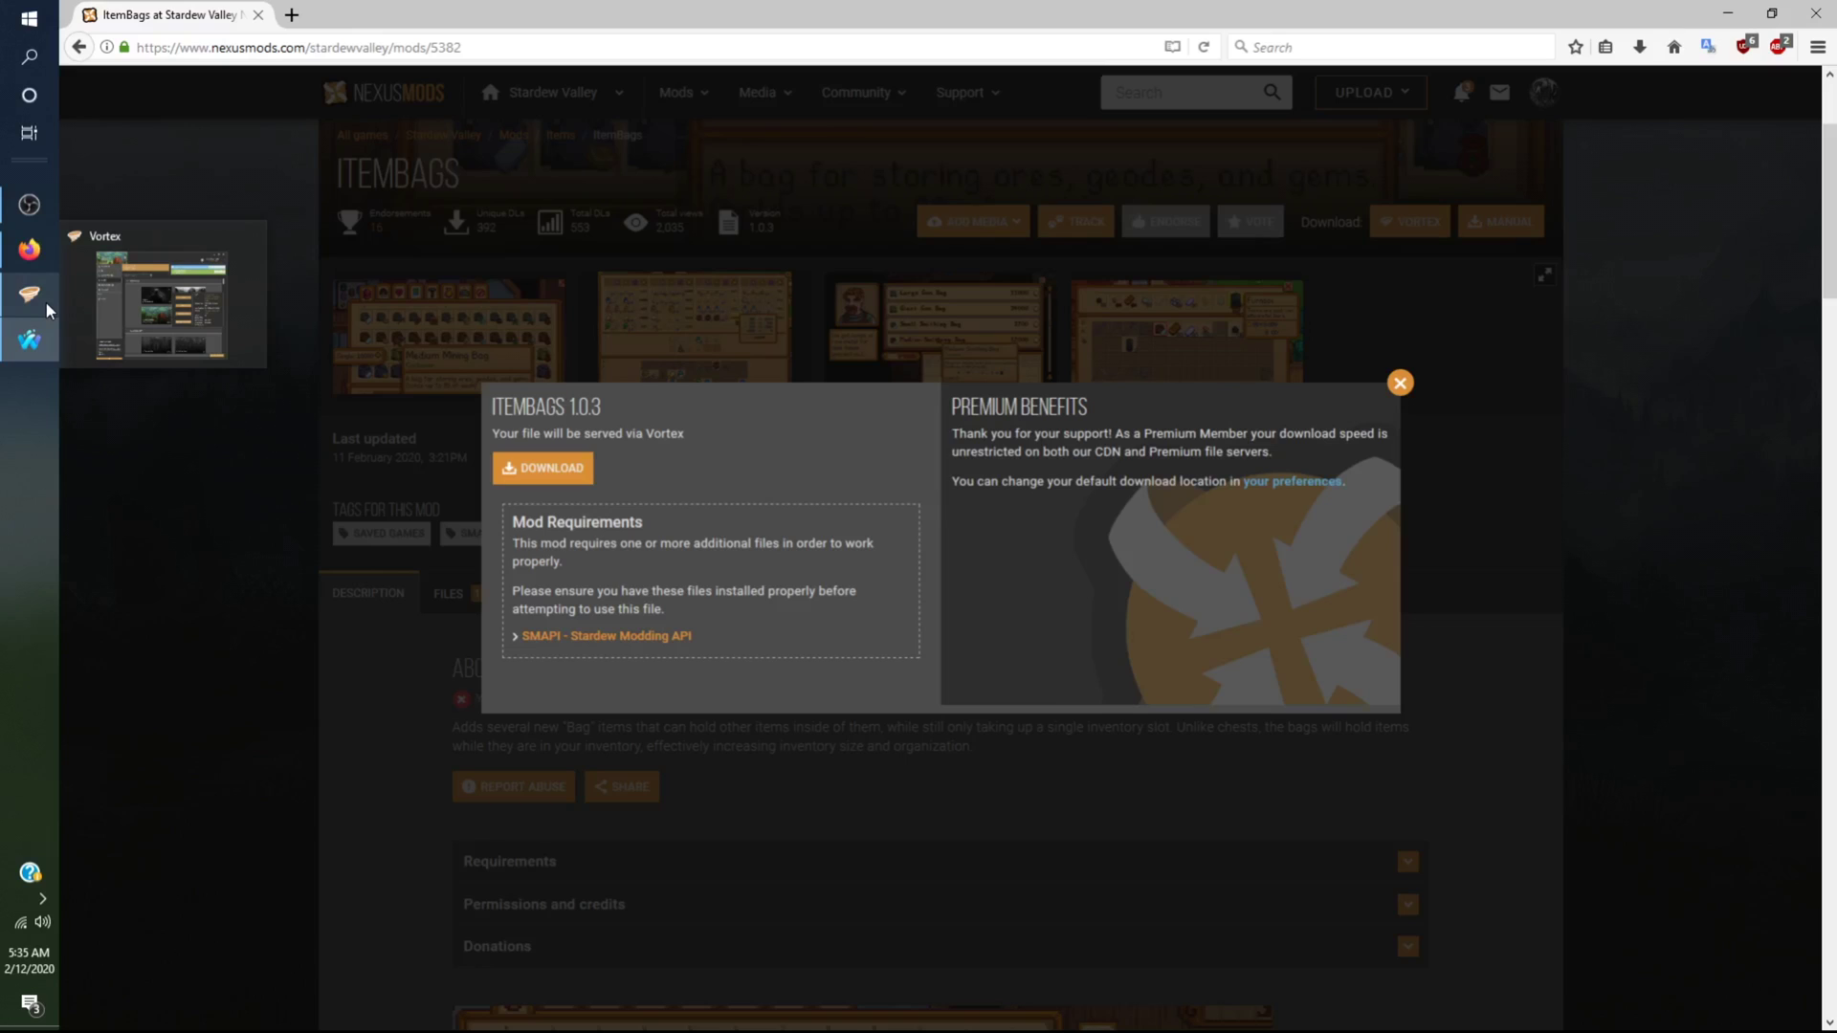
click(46, 303)
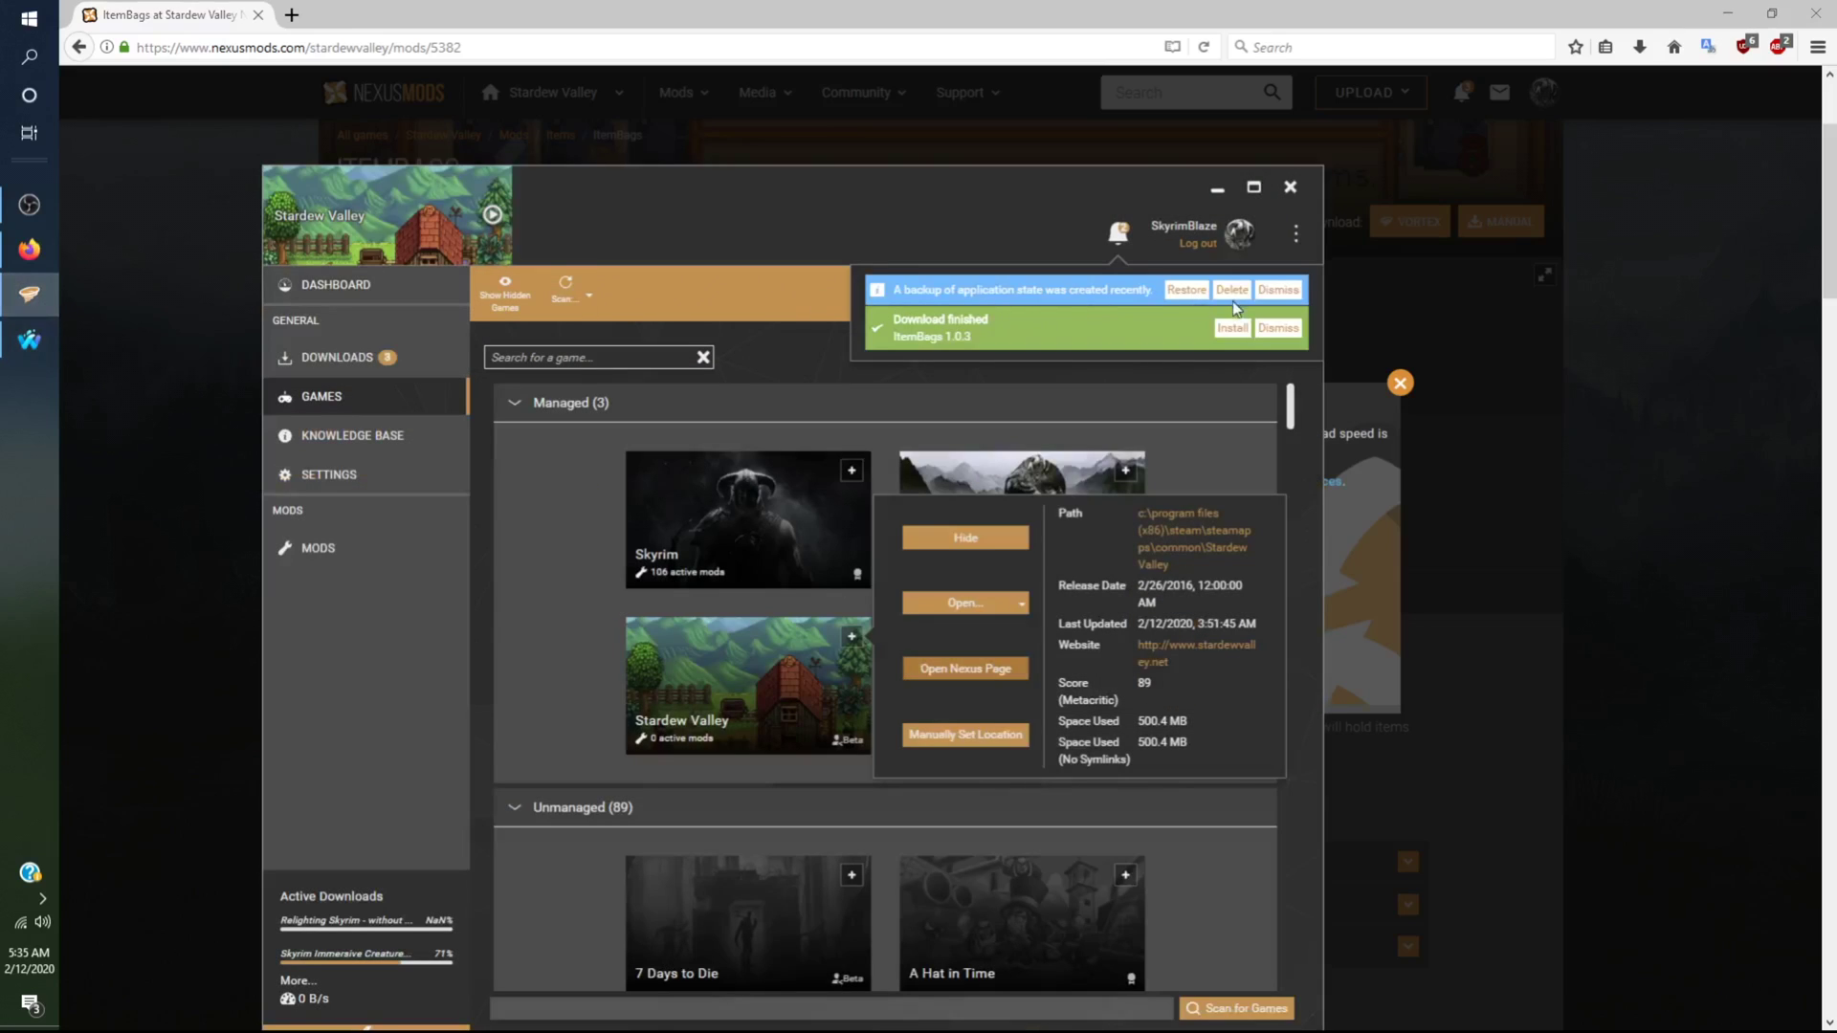
drag(748, 227, 607, 155)
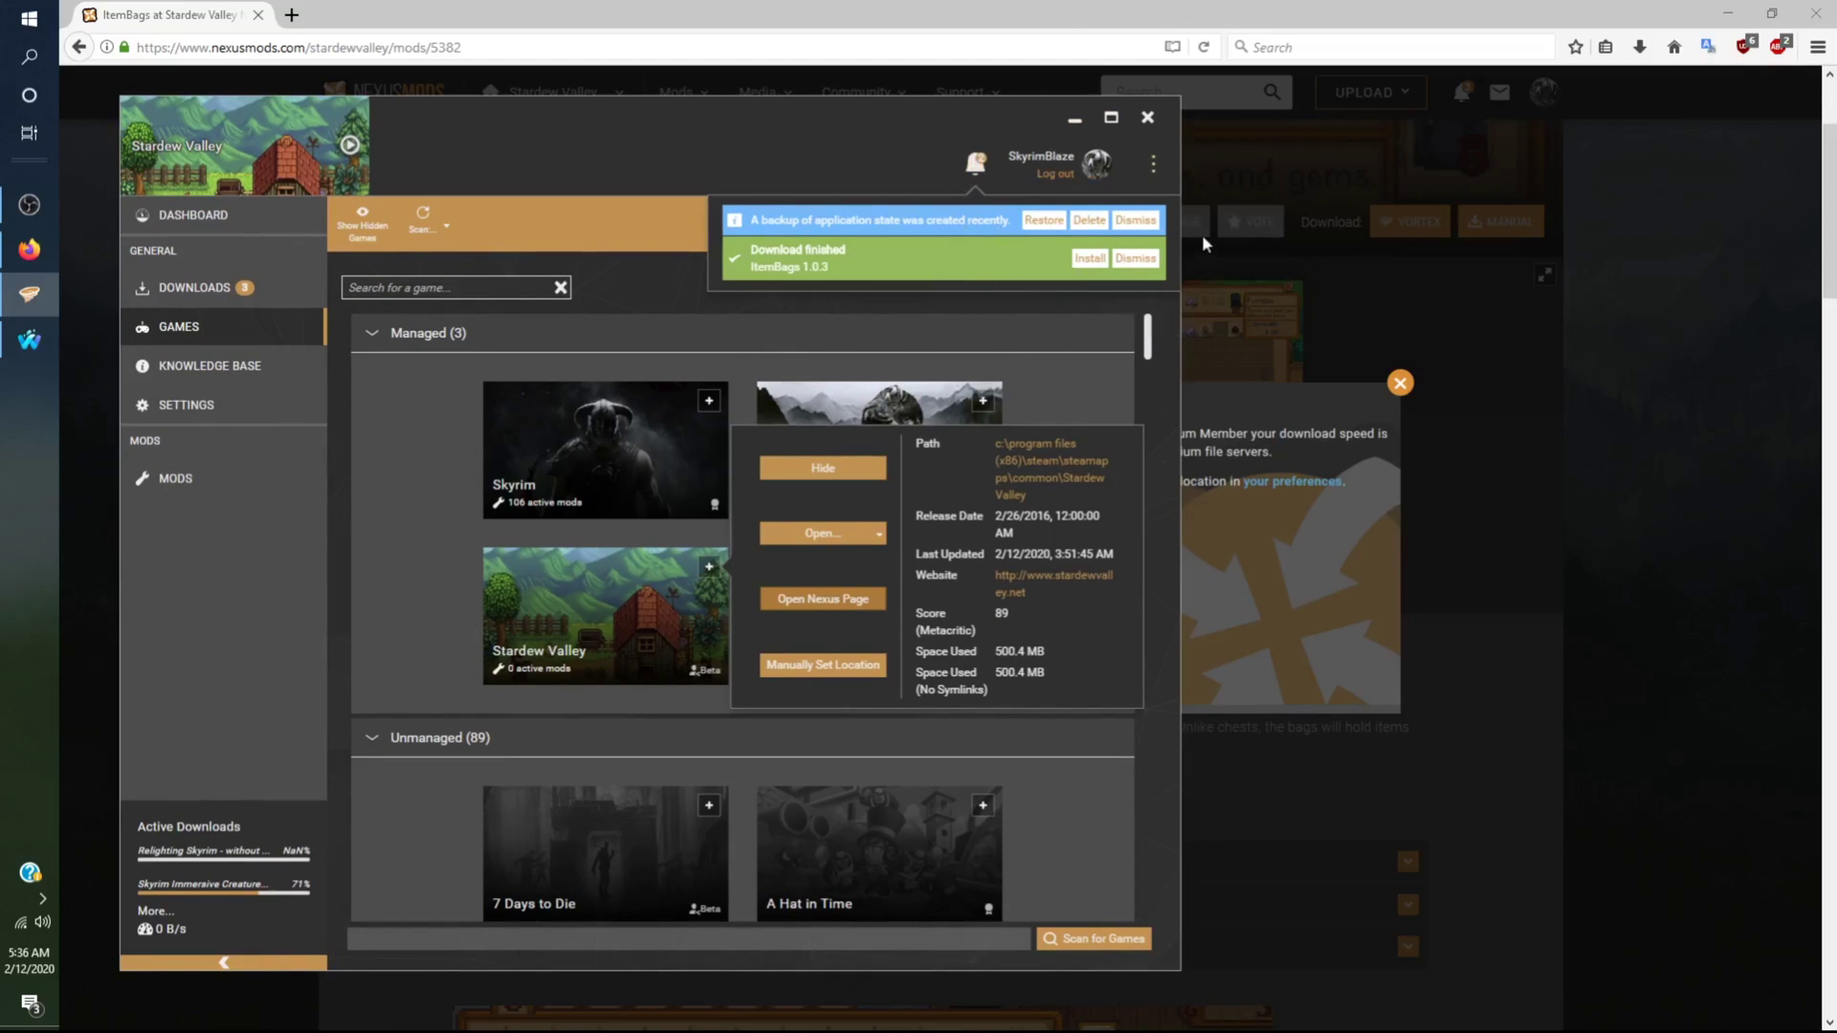
mouse_move(737, 134)
mouse_down()
mouse_move(750, 142)
mouse_move(714, 133)
mouse_up()
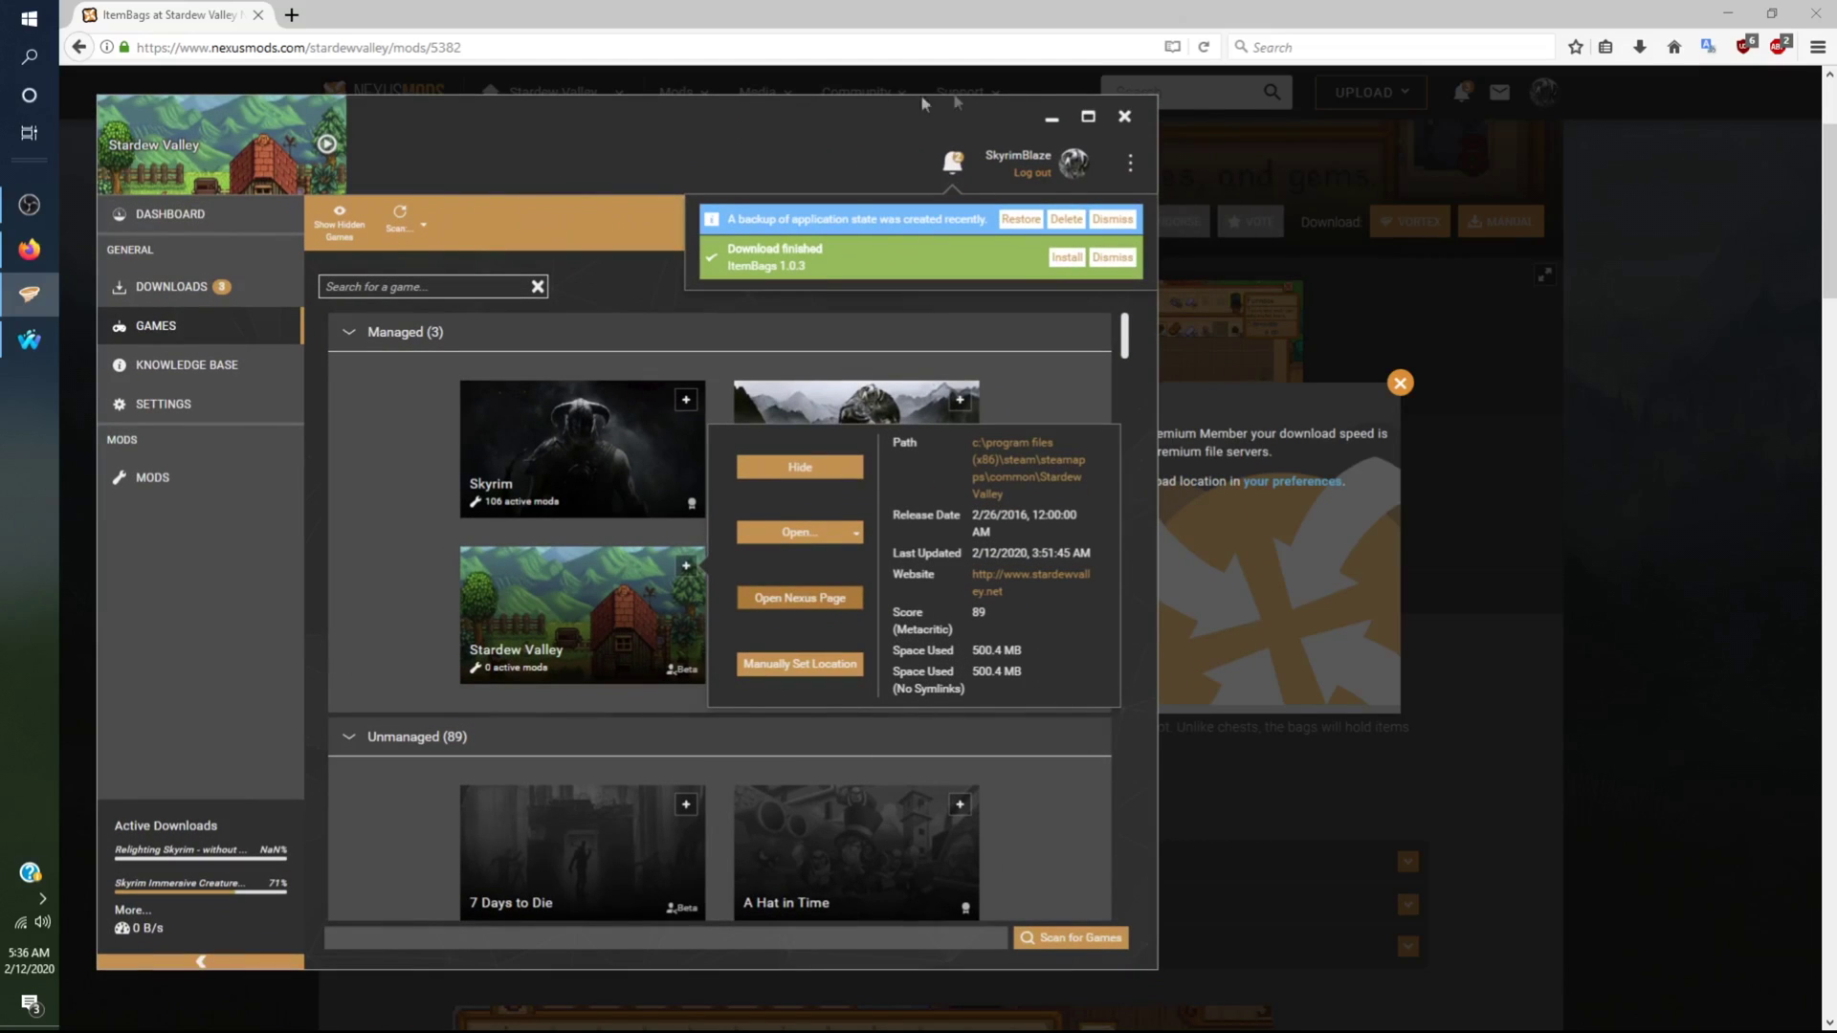
click(1068, 258)
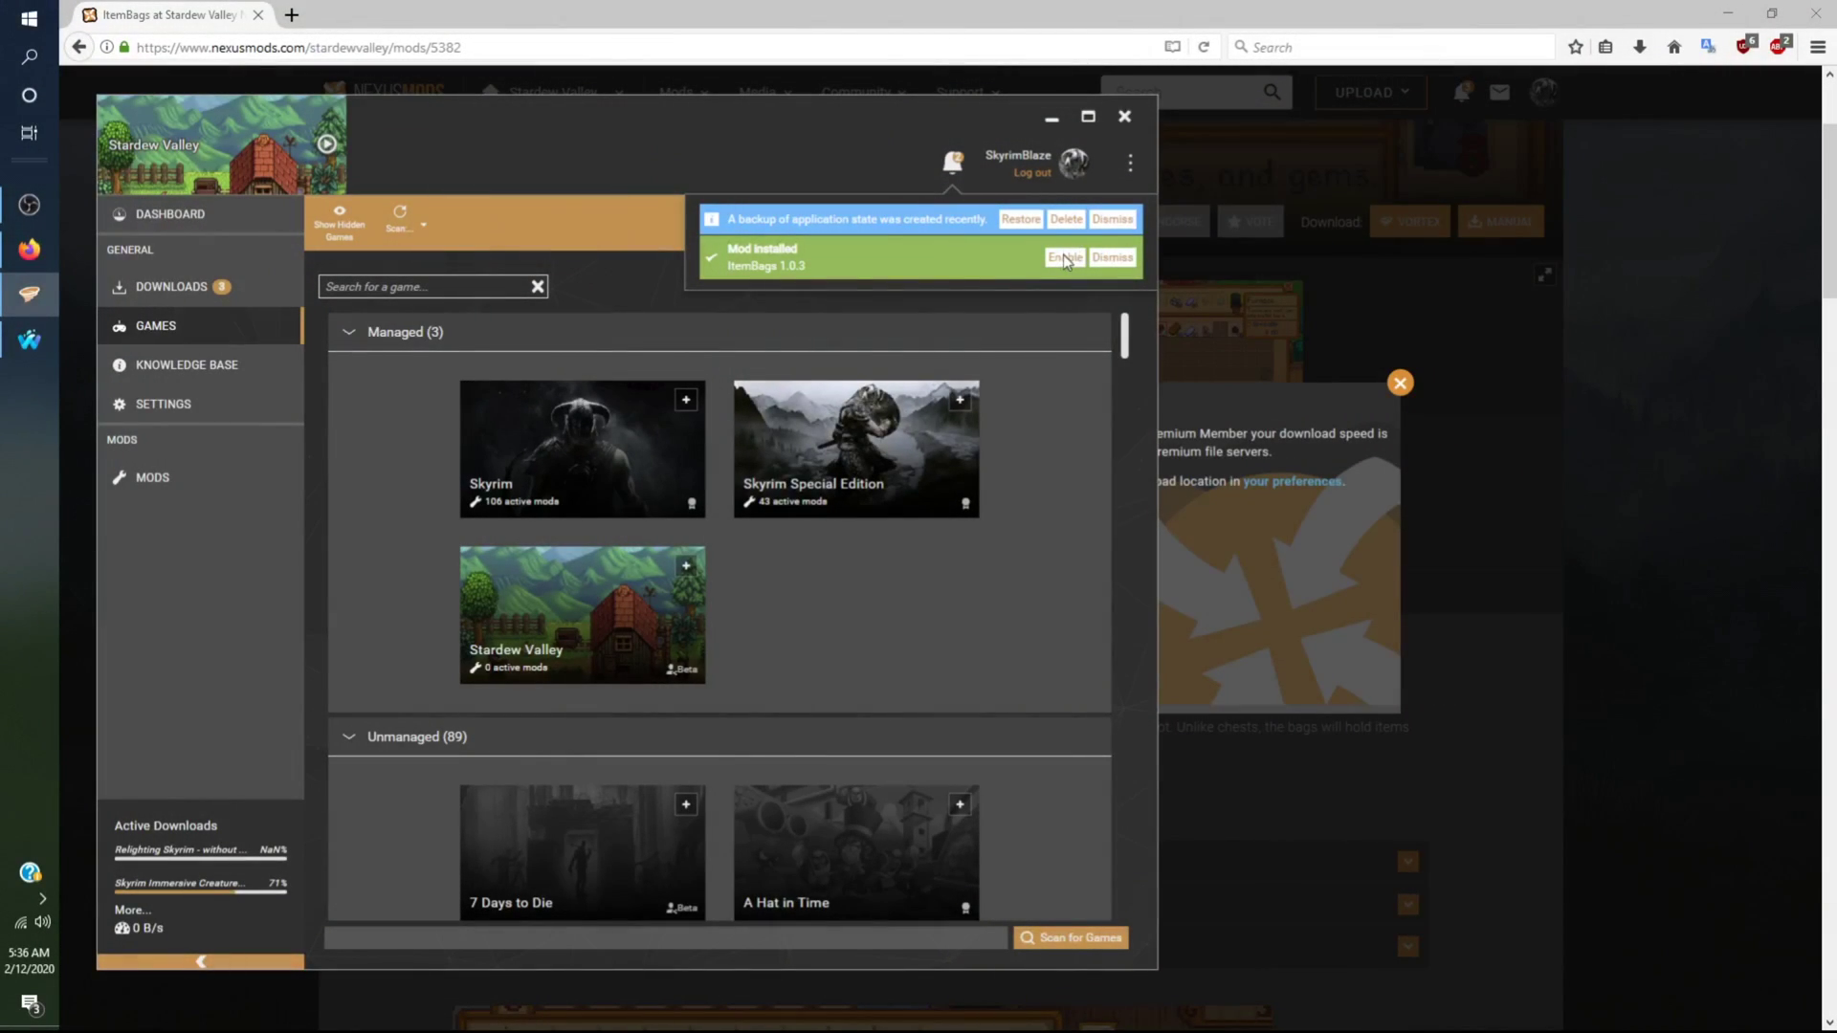
click(1064, 256)
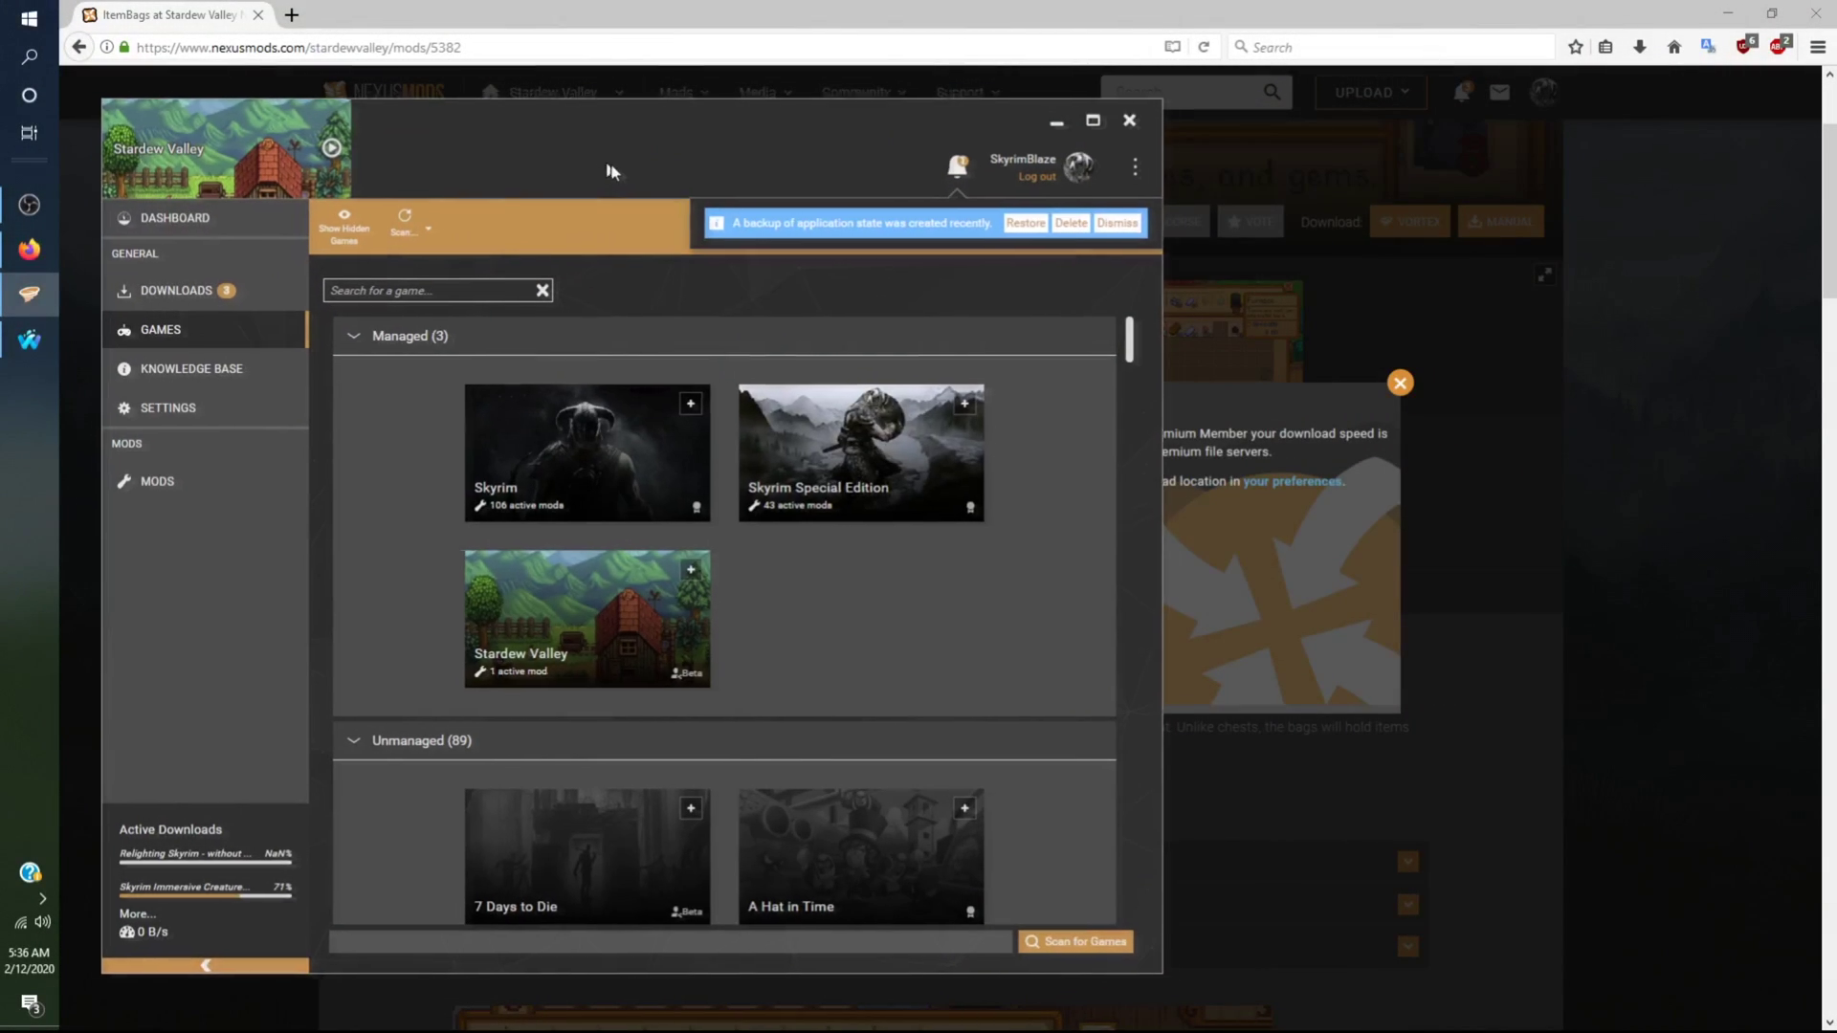
drag(602, 163, 851, 157)
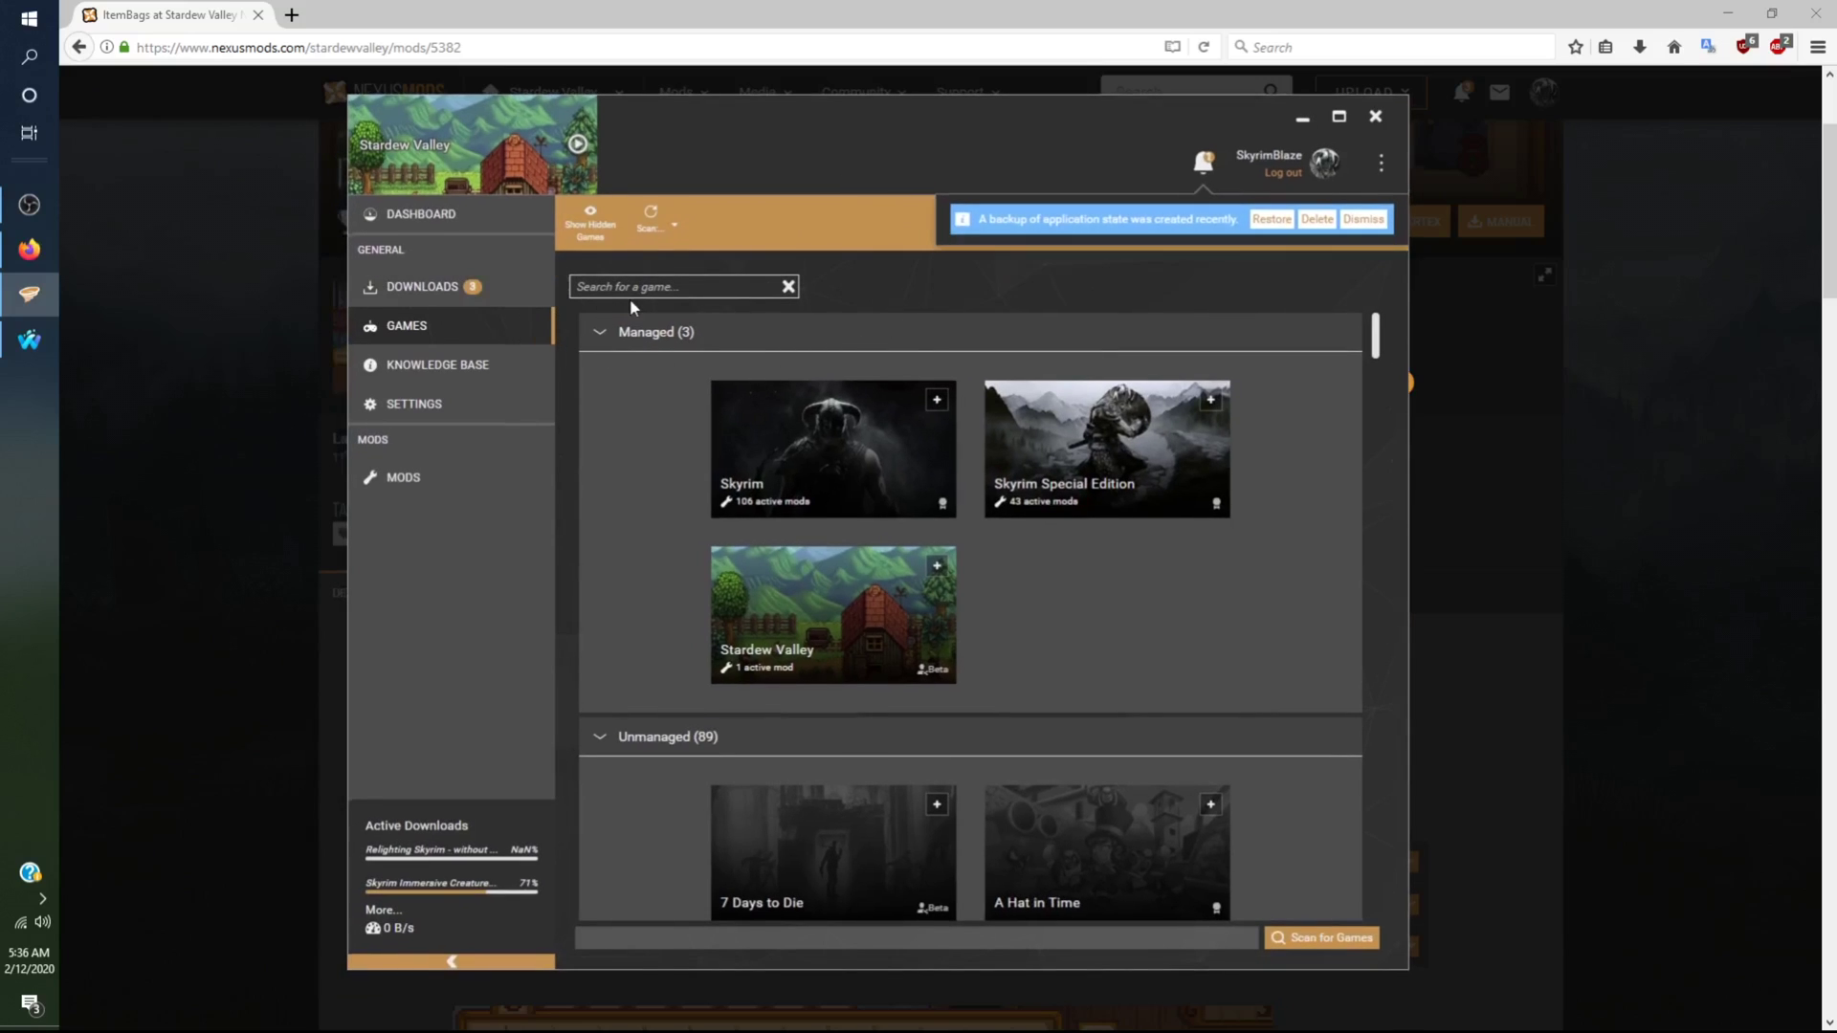
Install the TP NPC archive from the Downloads list and enable the new mod
click(1362, 221)
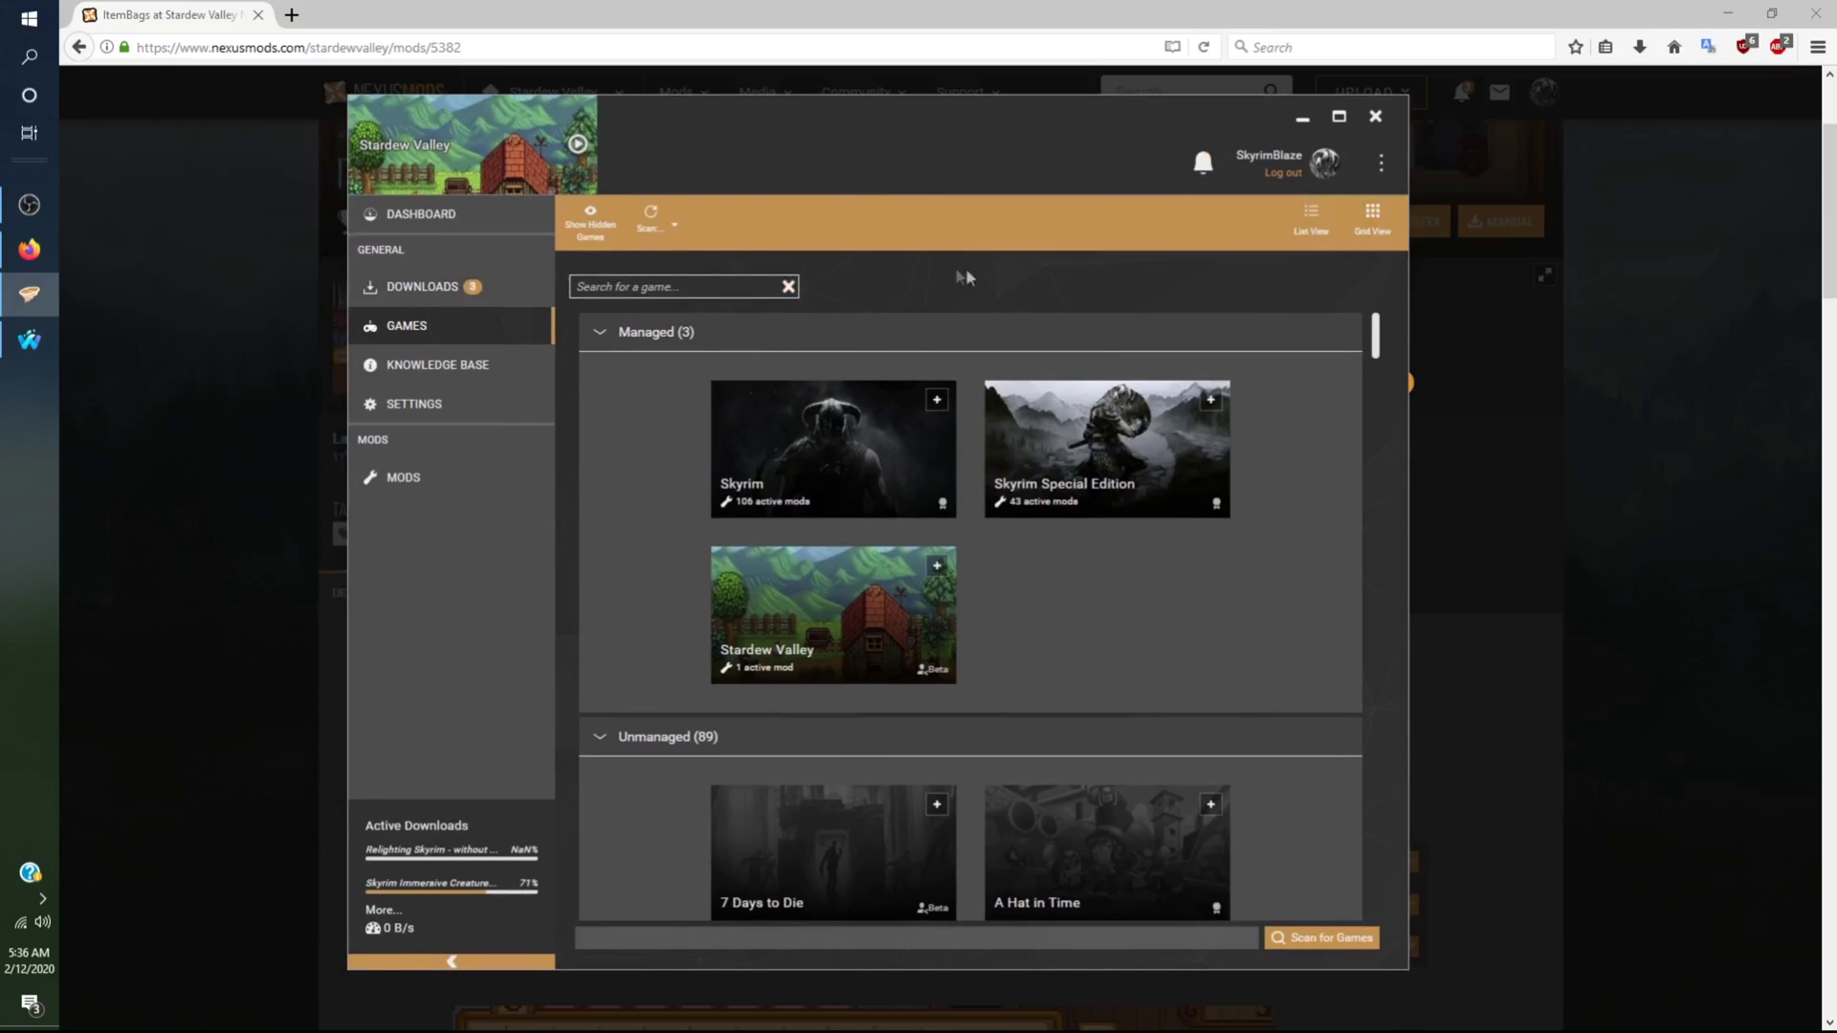
click(465, 299)
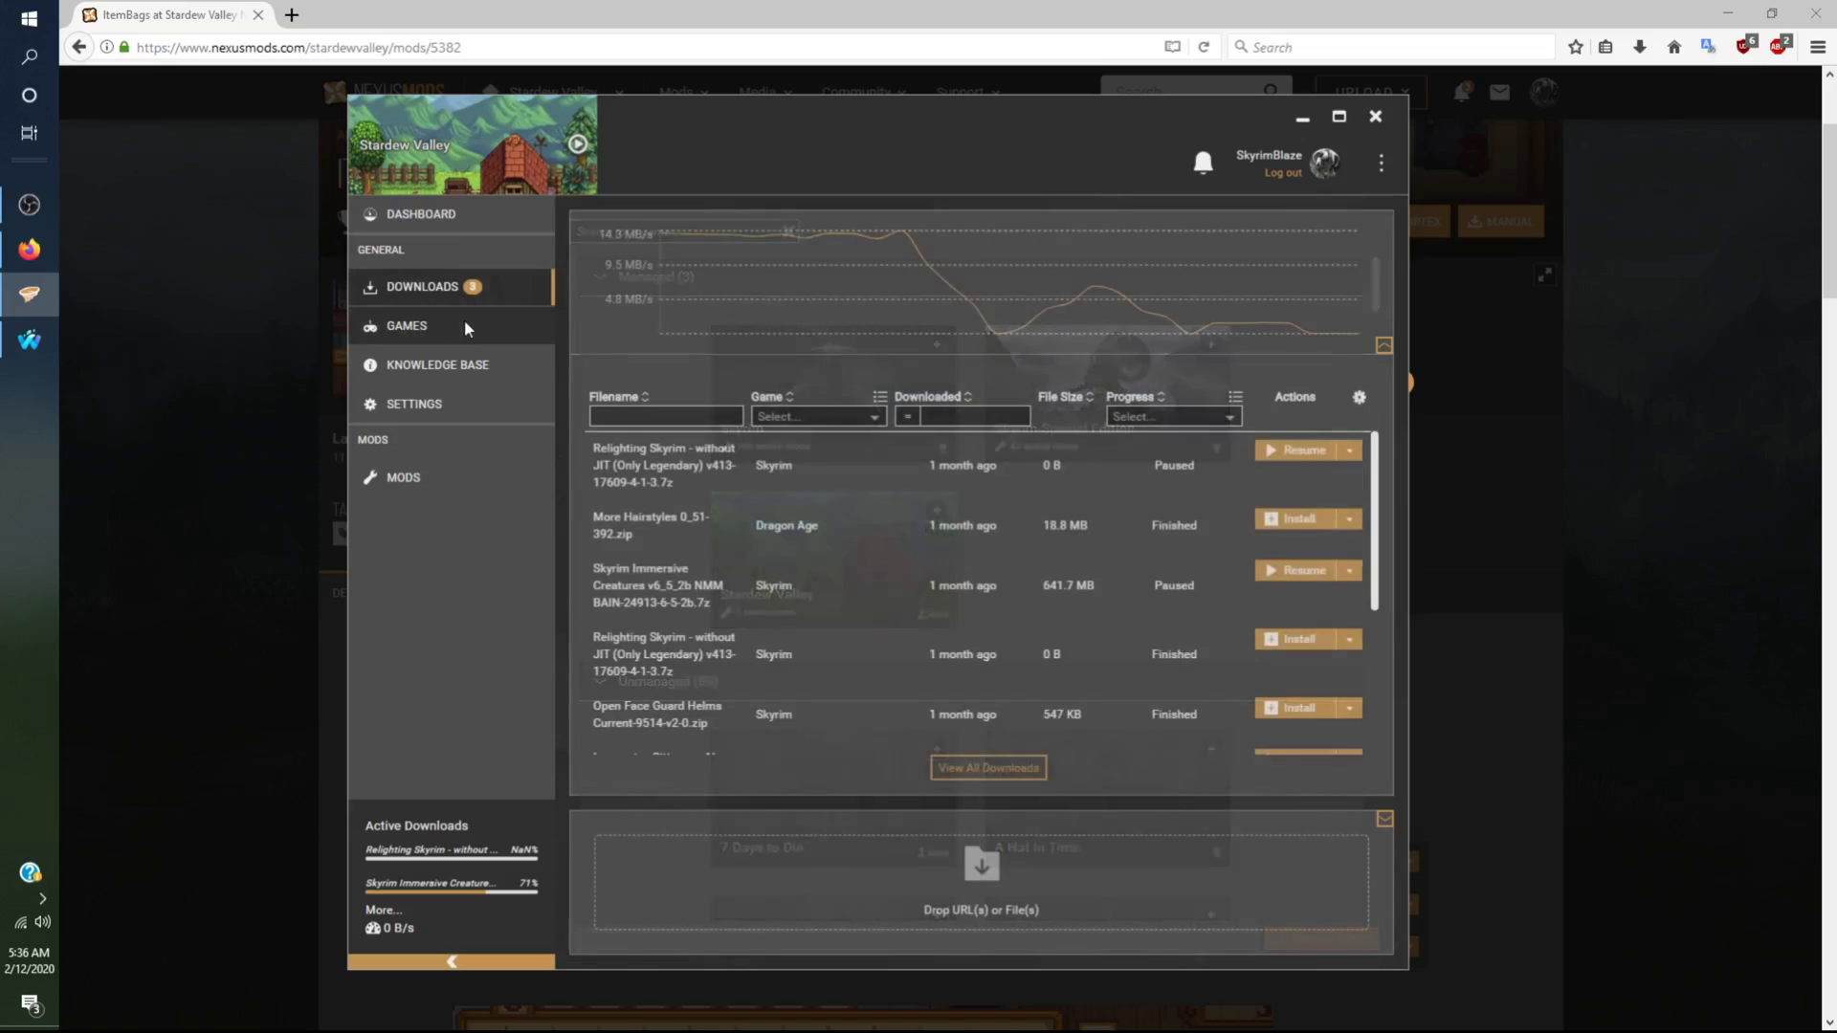
click(479, 335)
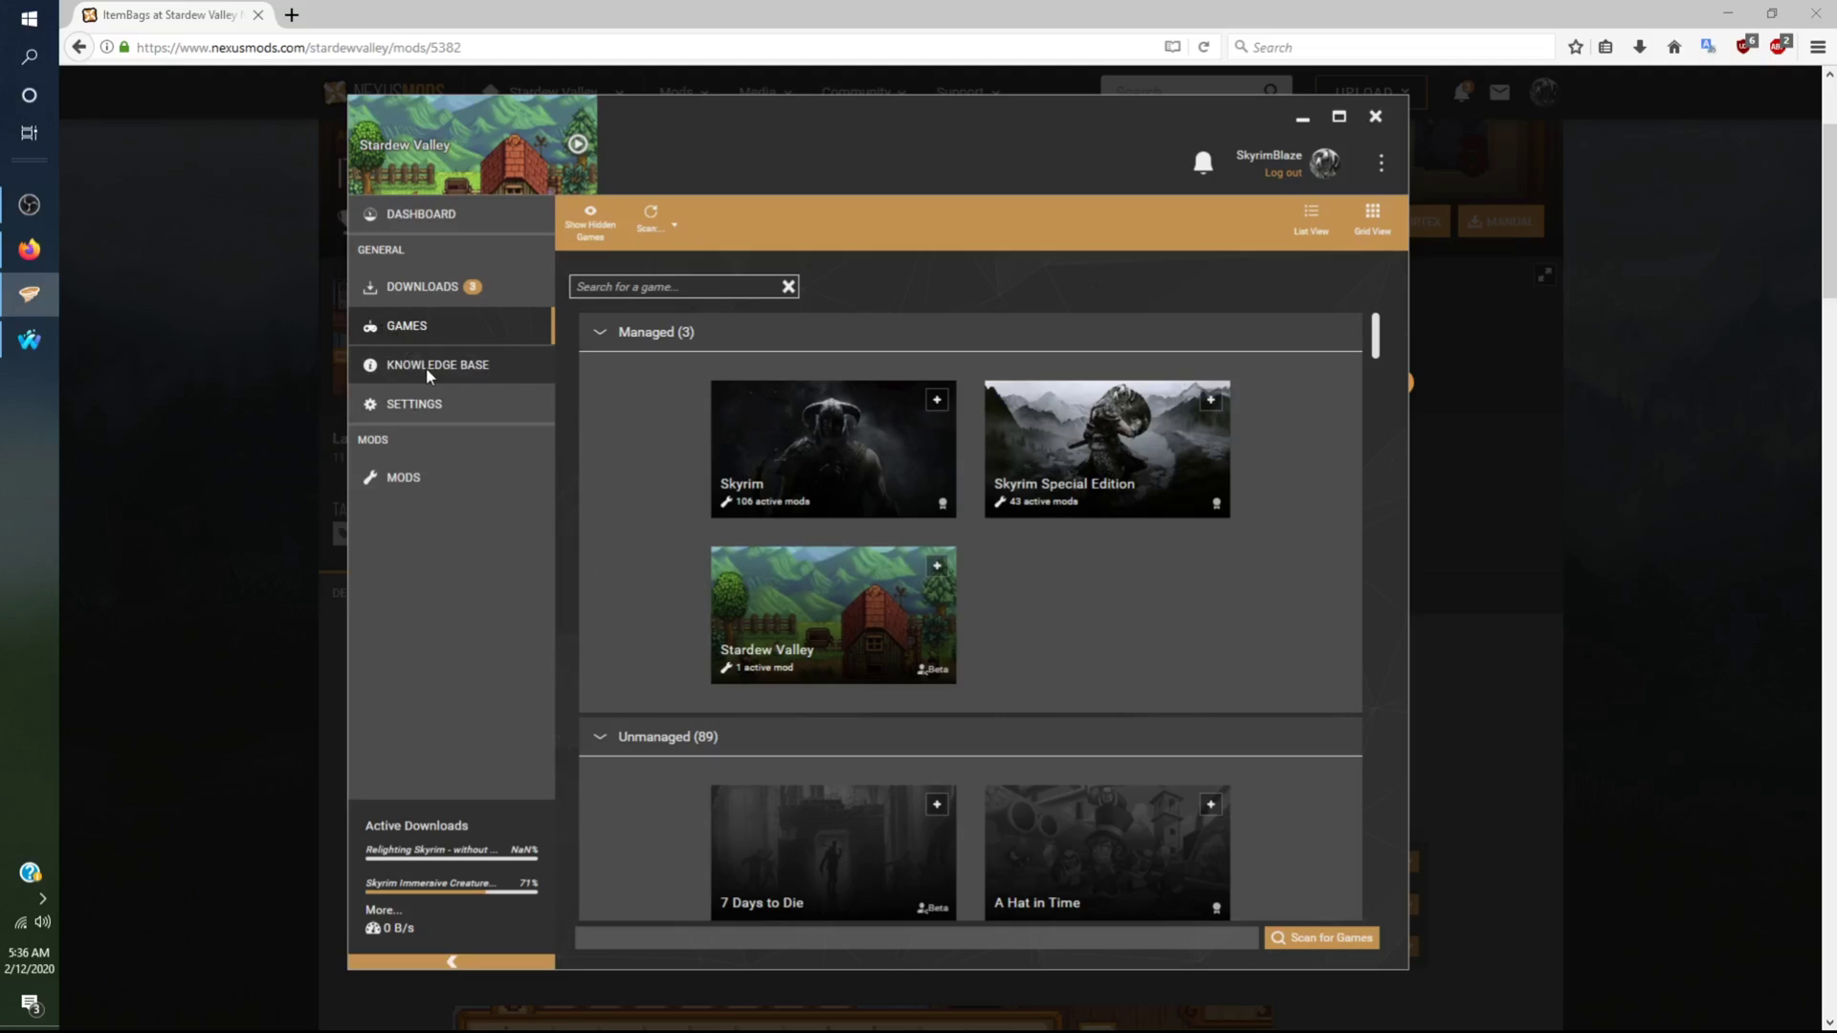
click(442, 290)
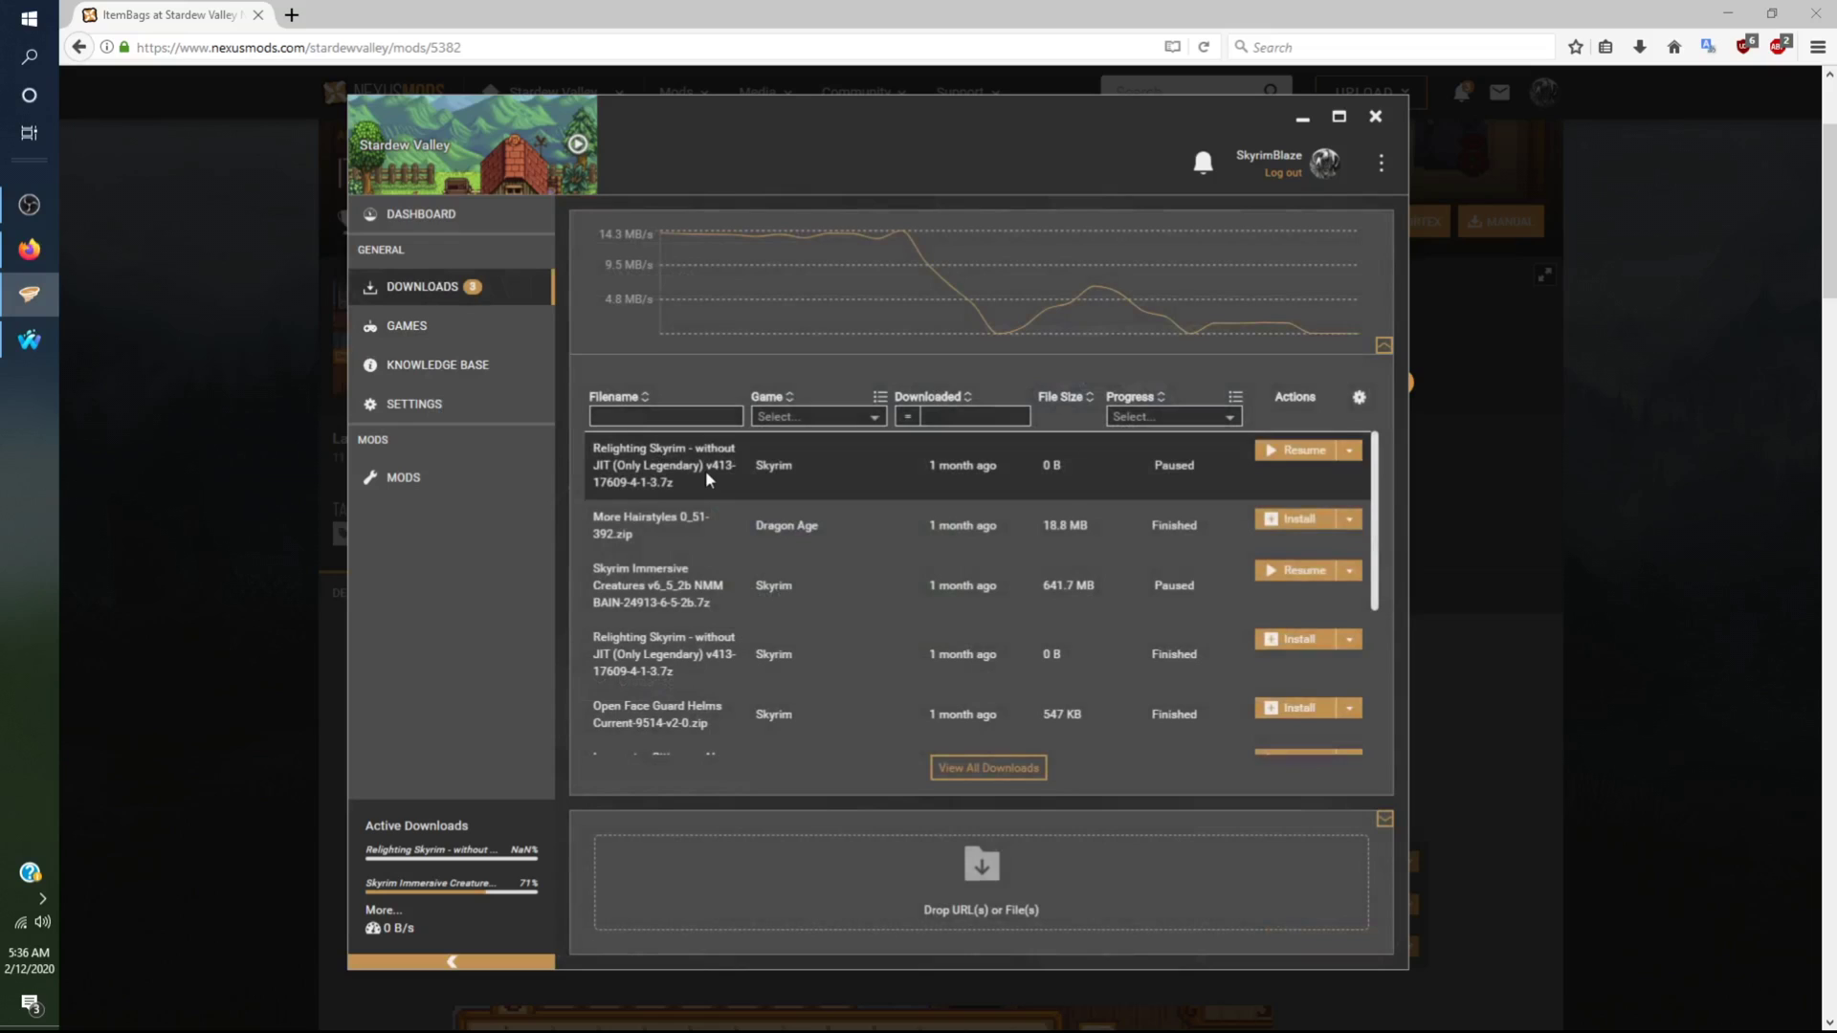
scroll(709, 478, down, 5)
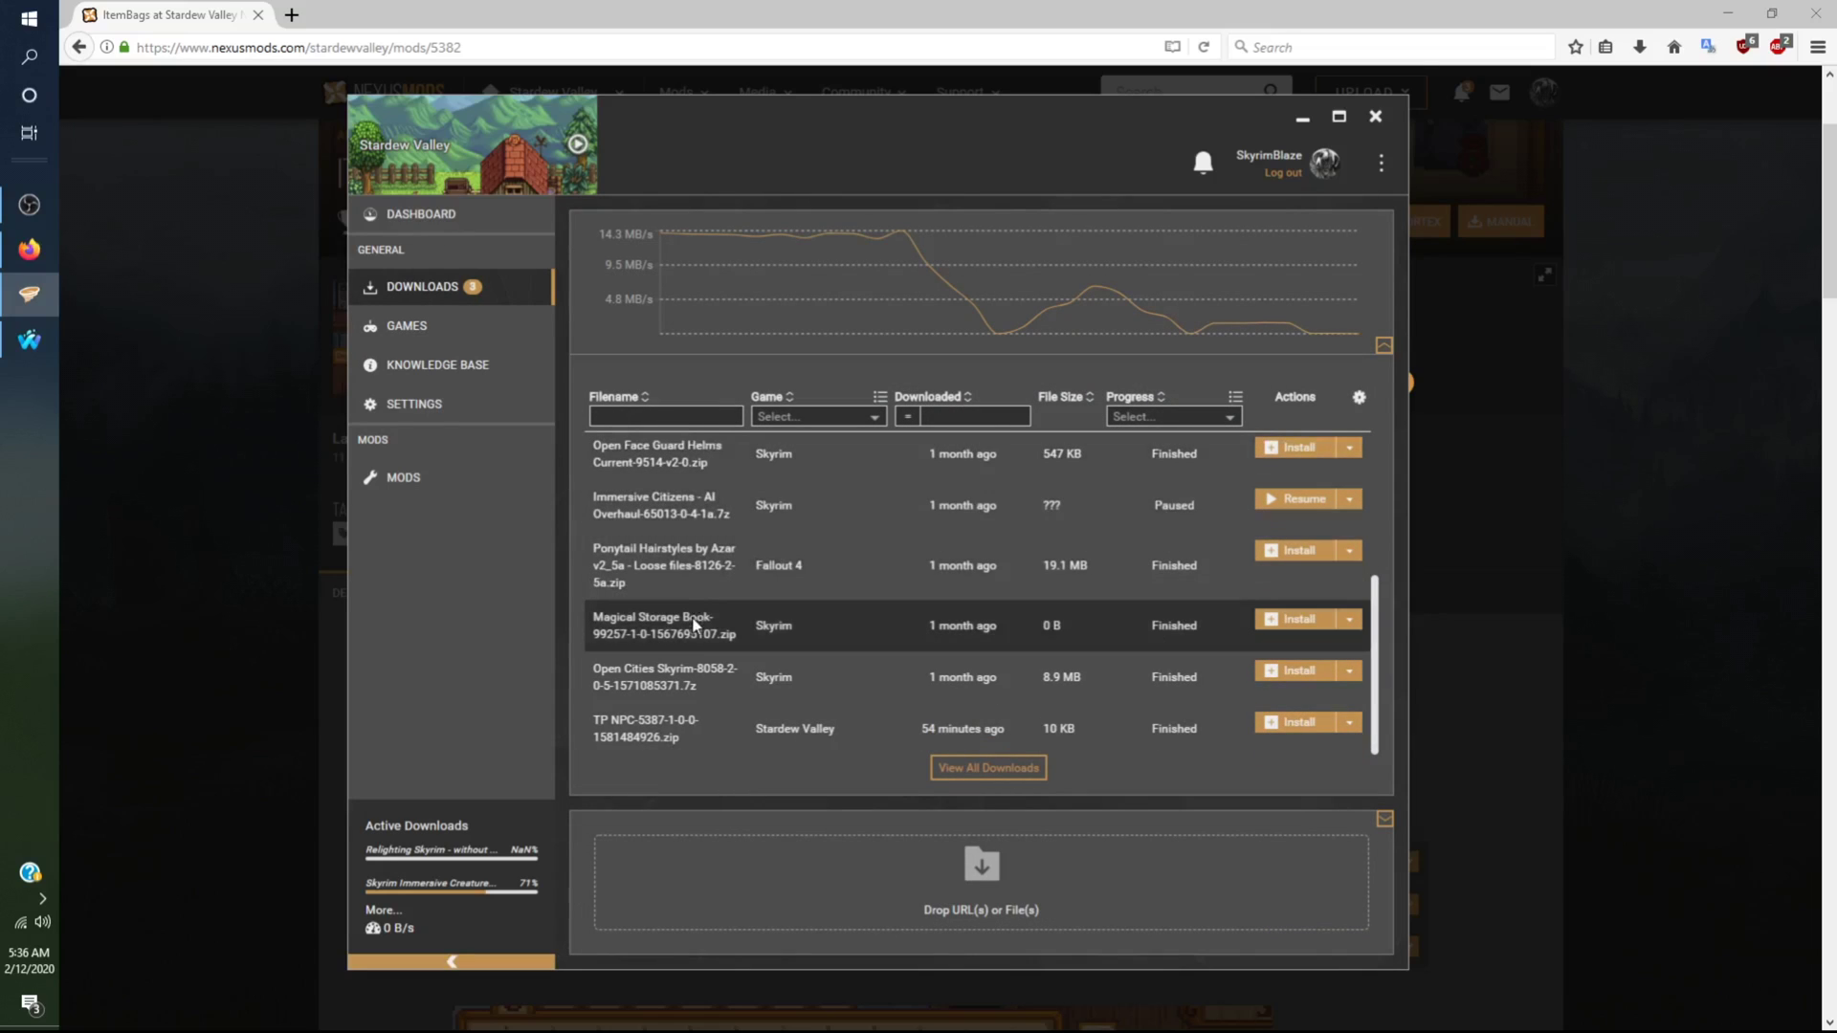
scroll(696, 623, up, 1)
scroll(695, 632, down, 1)
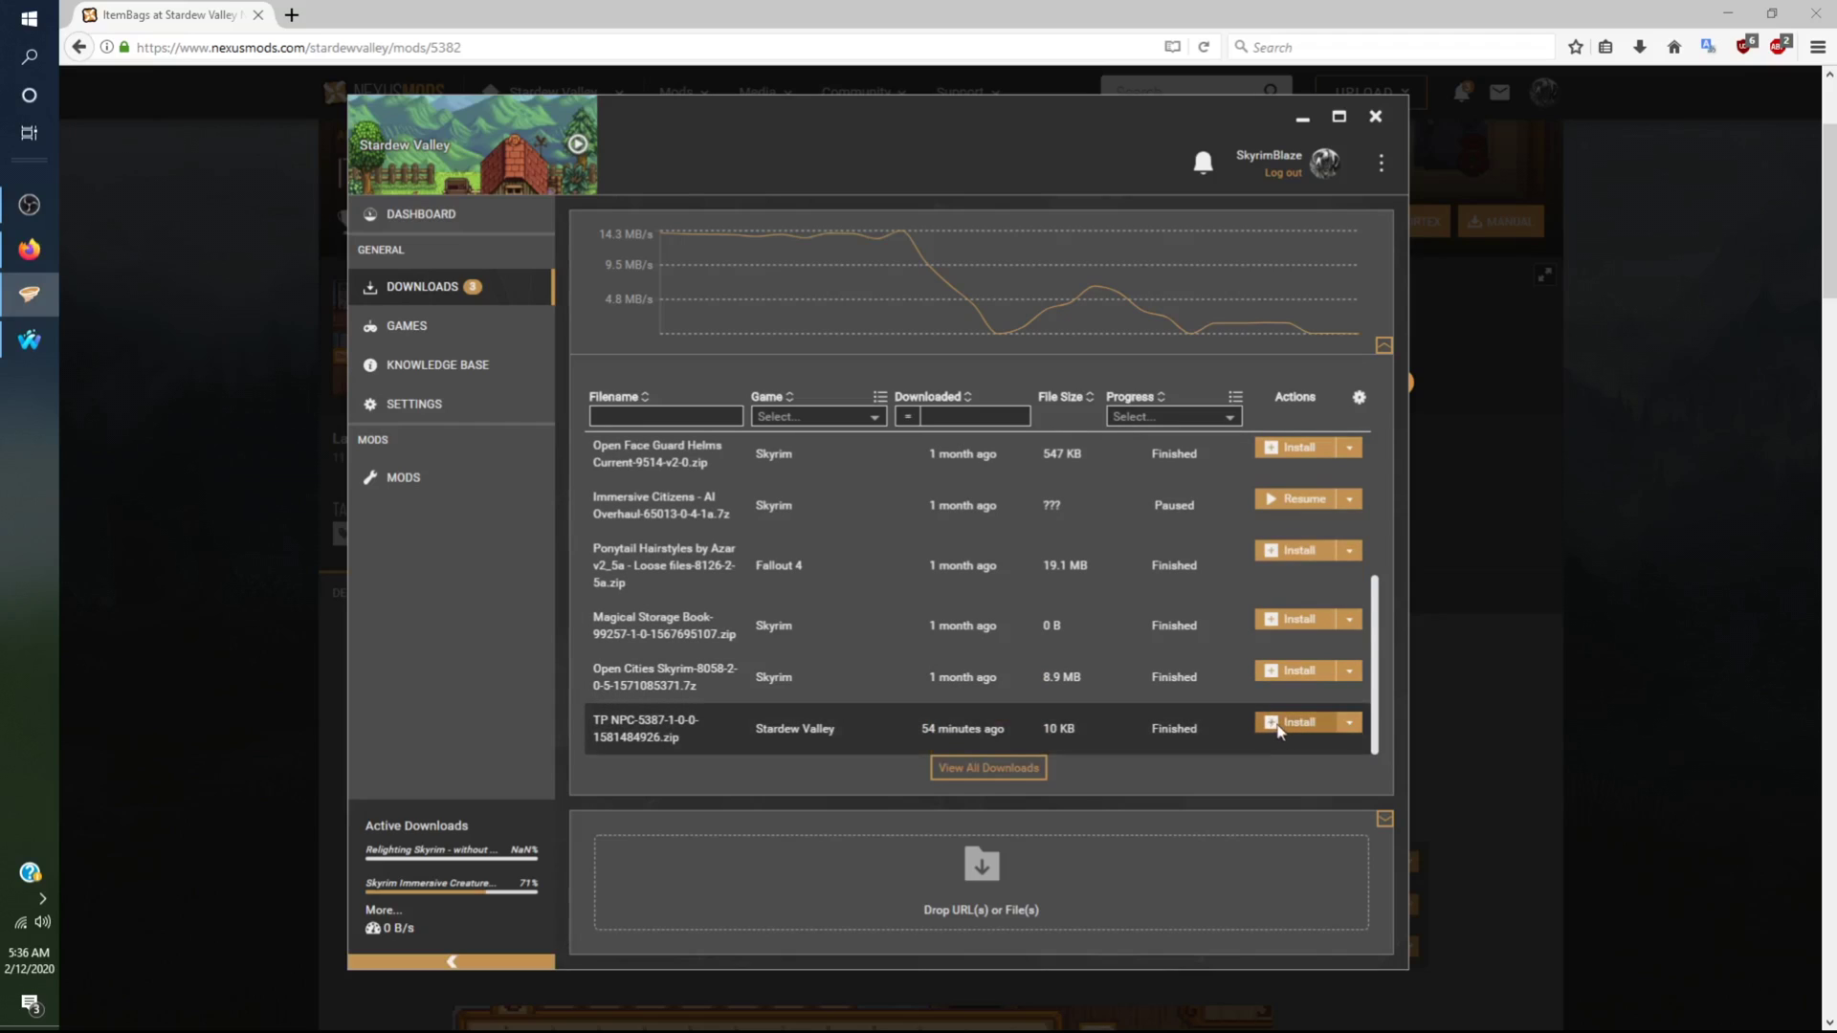
click(1277, 727)
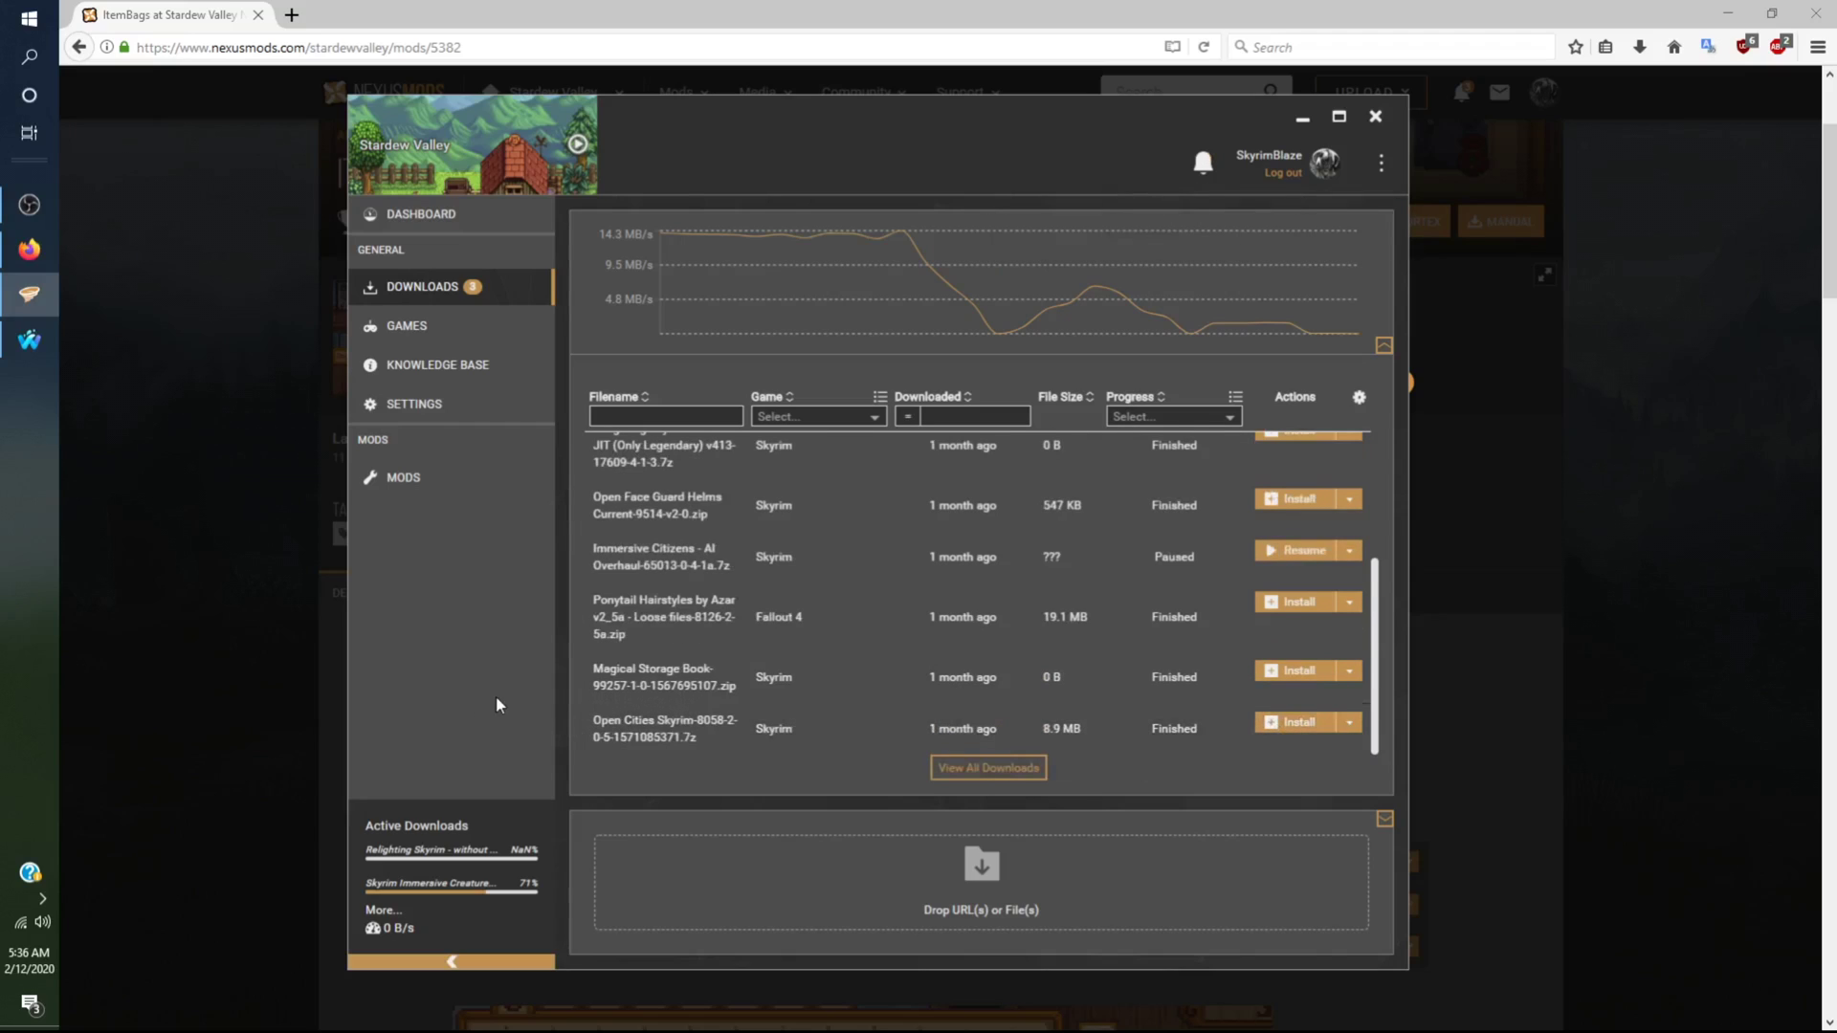
scroll(622, 641, up, 3)
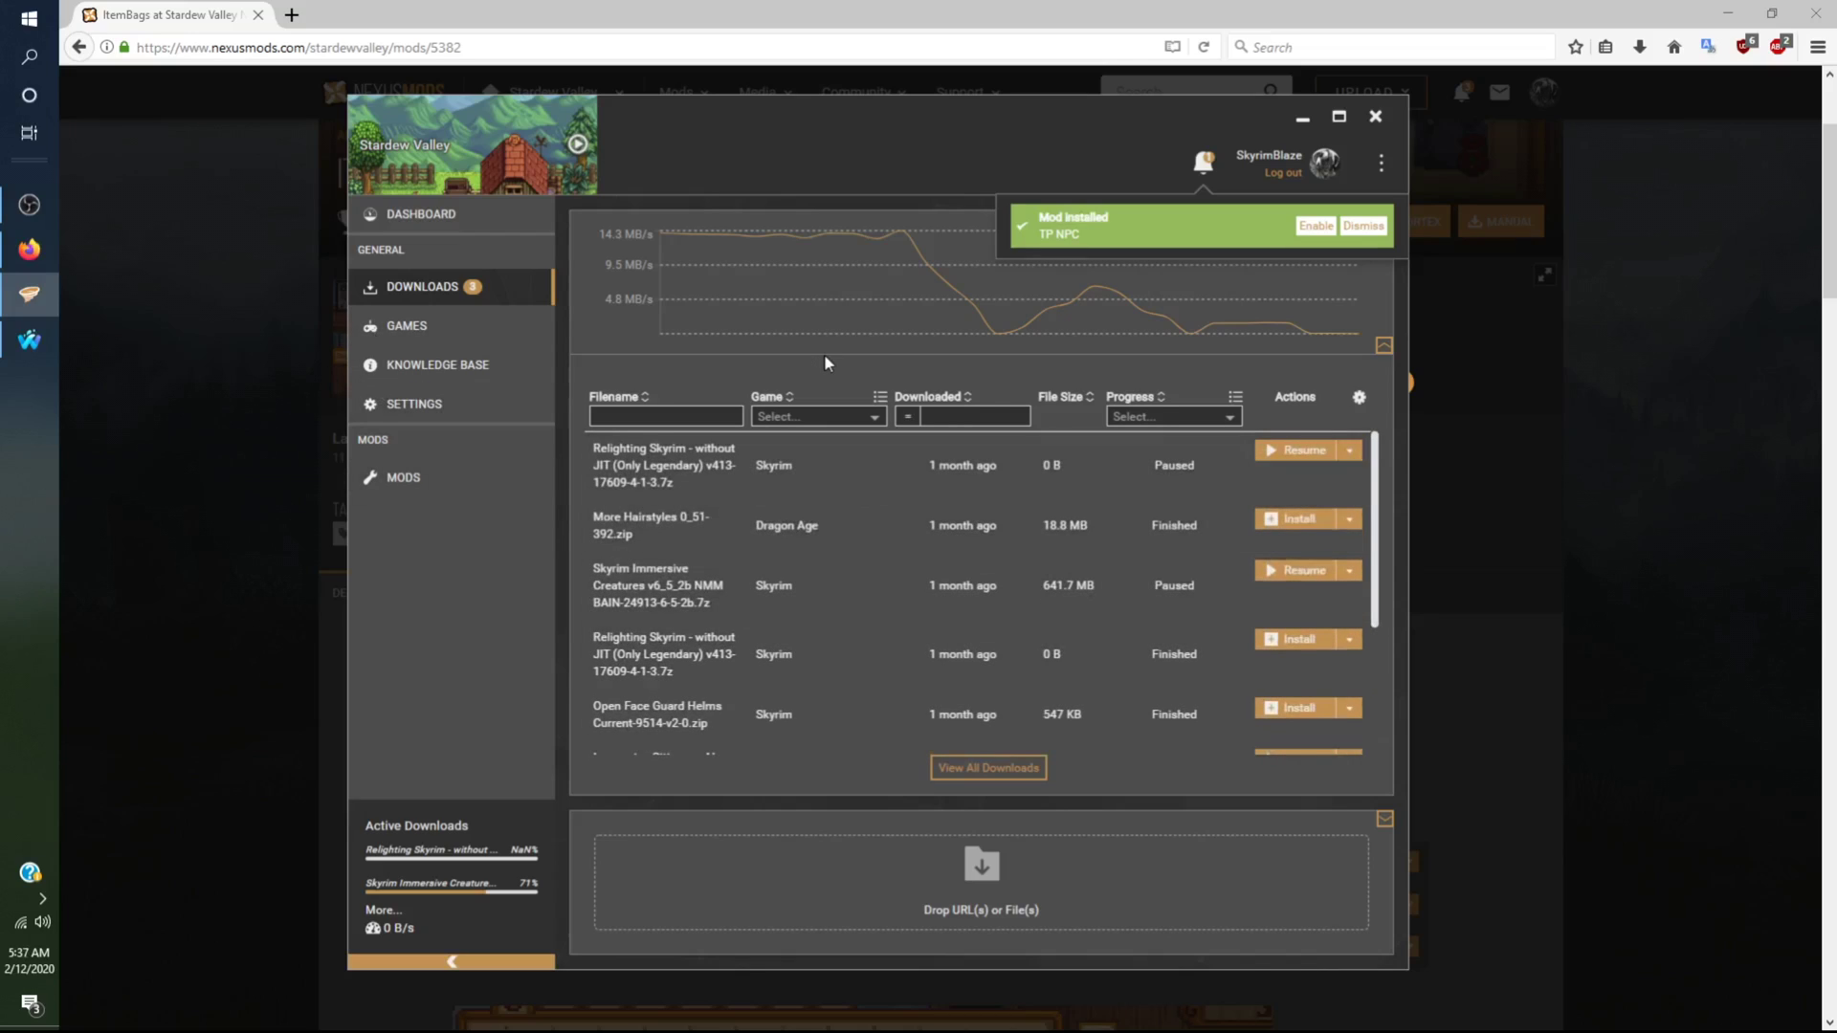
click(1314, 228)
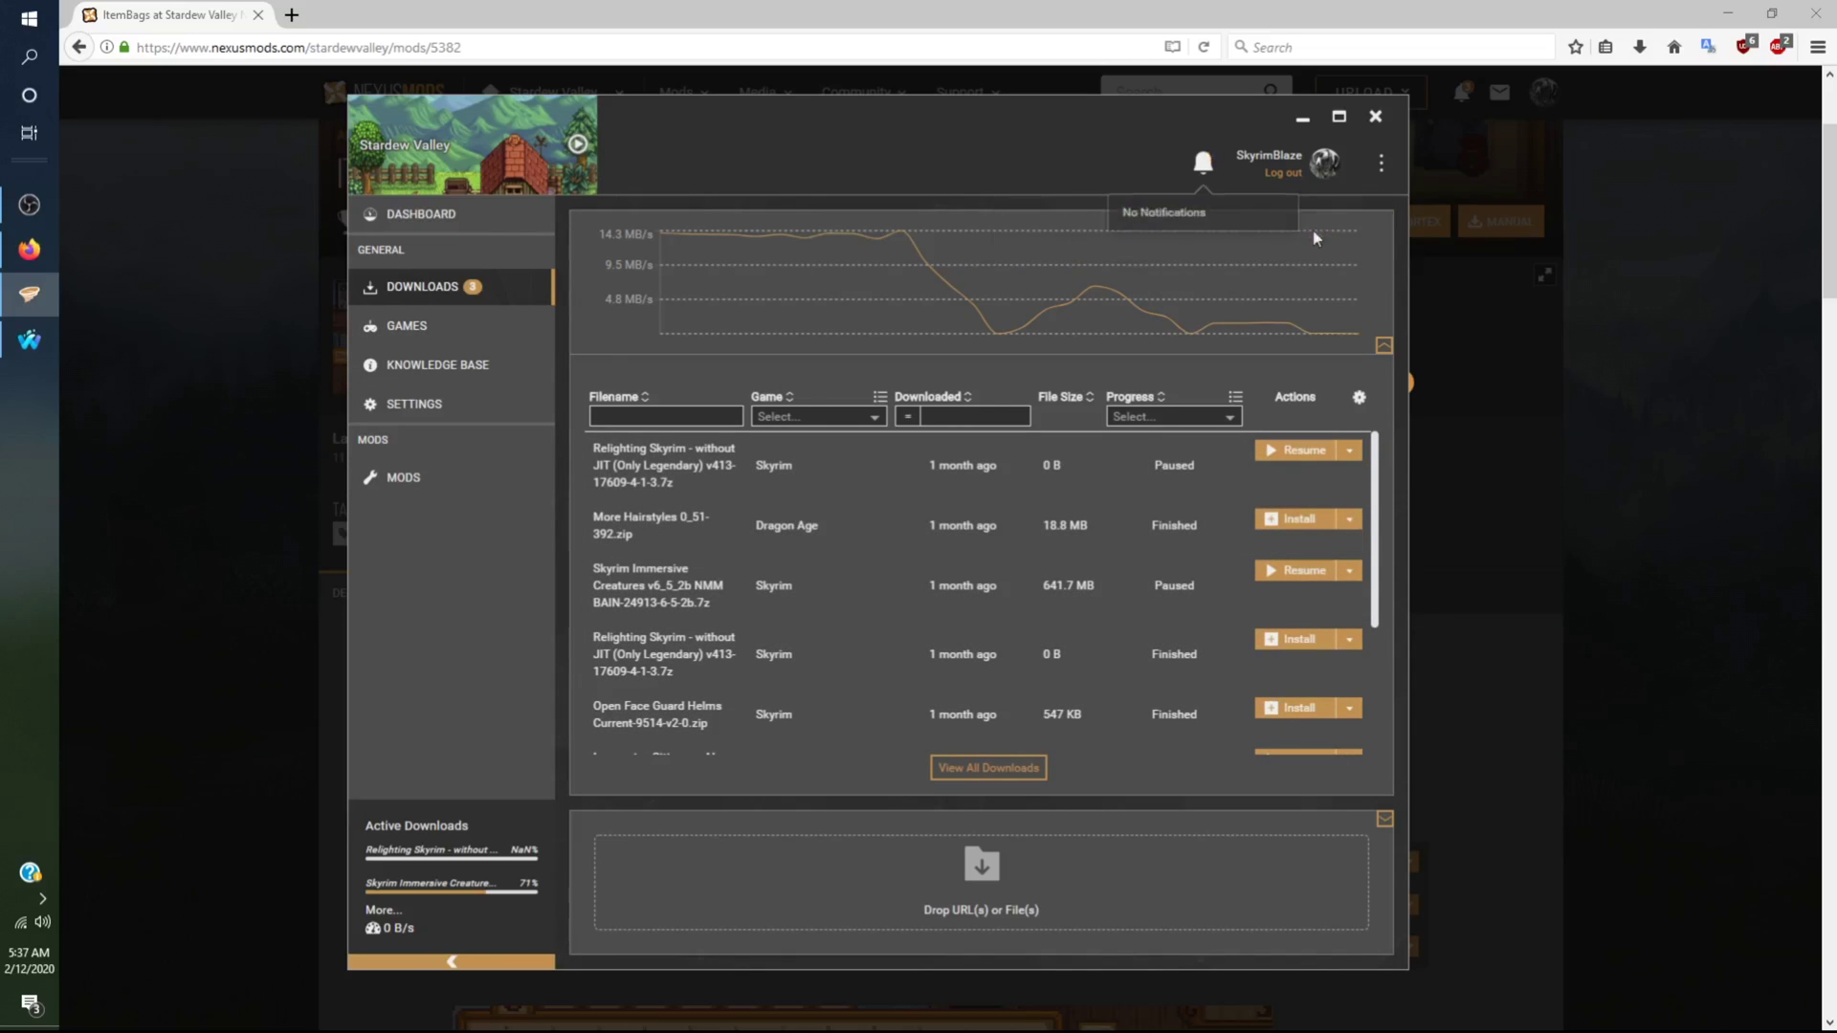
Launch the modded Stardew Valley from Vortex's Games page and open its saved farms list
click(423, 329)
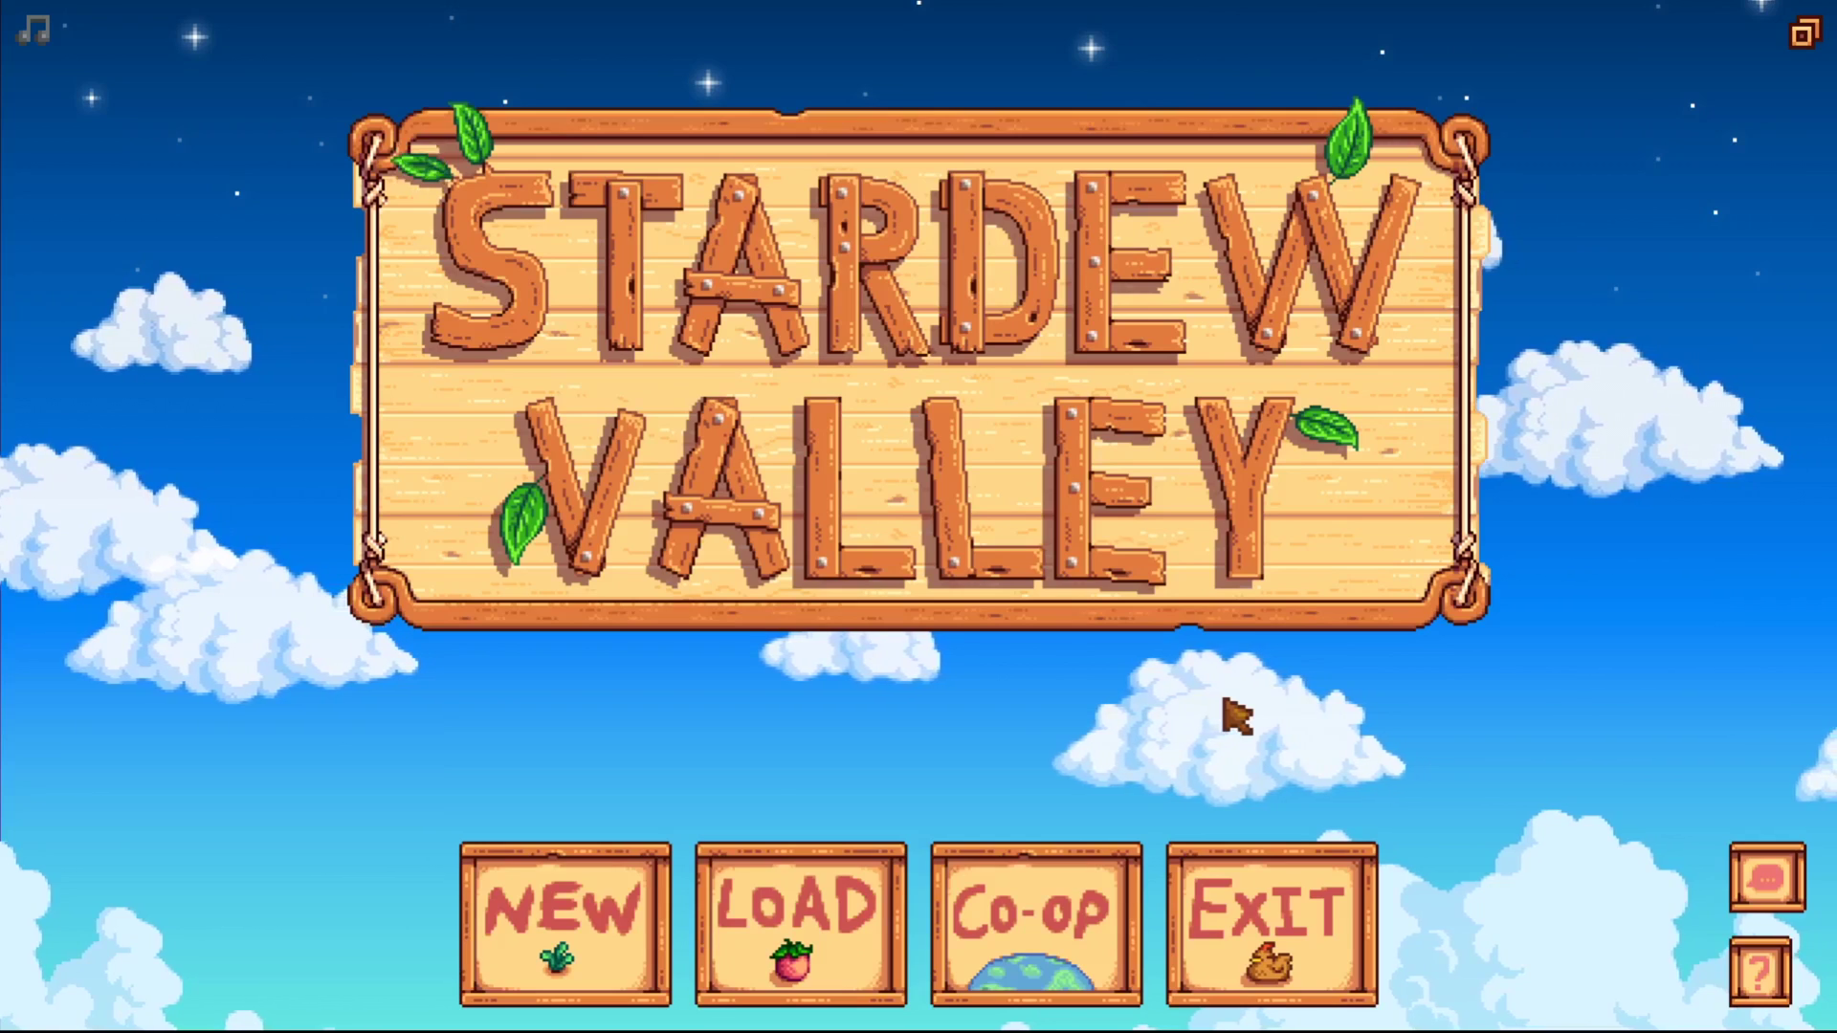
click(813, 899)
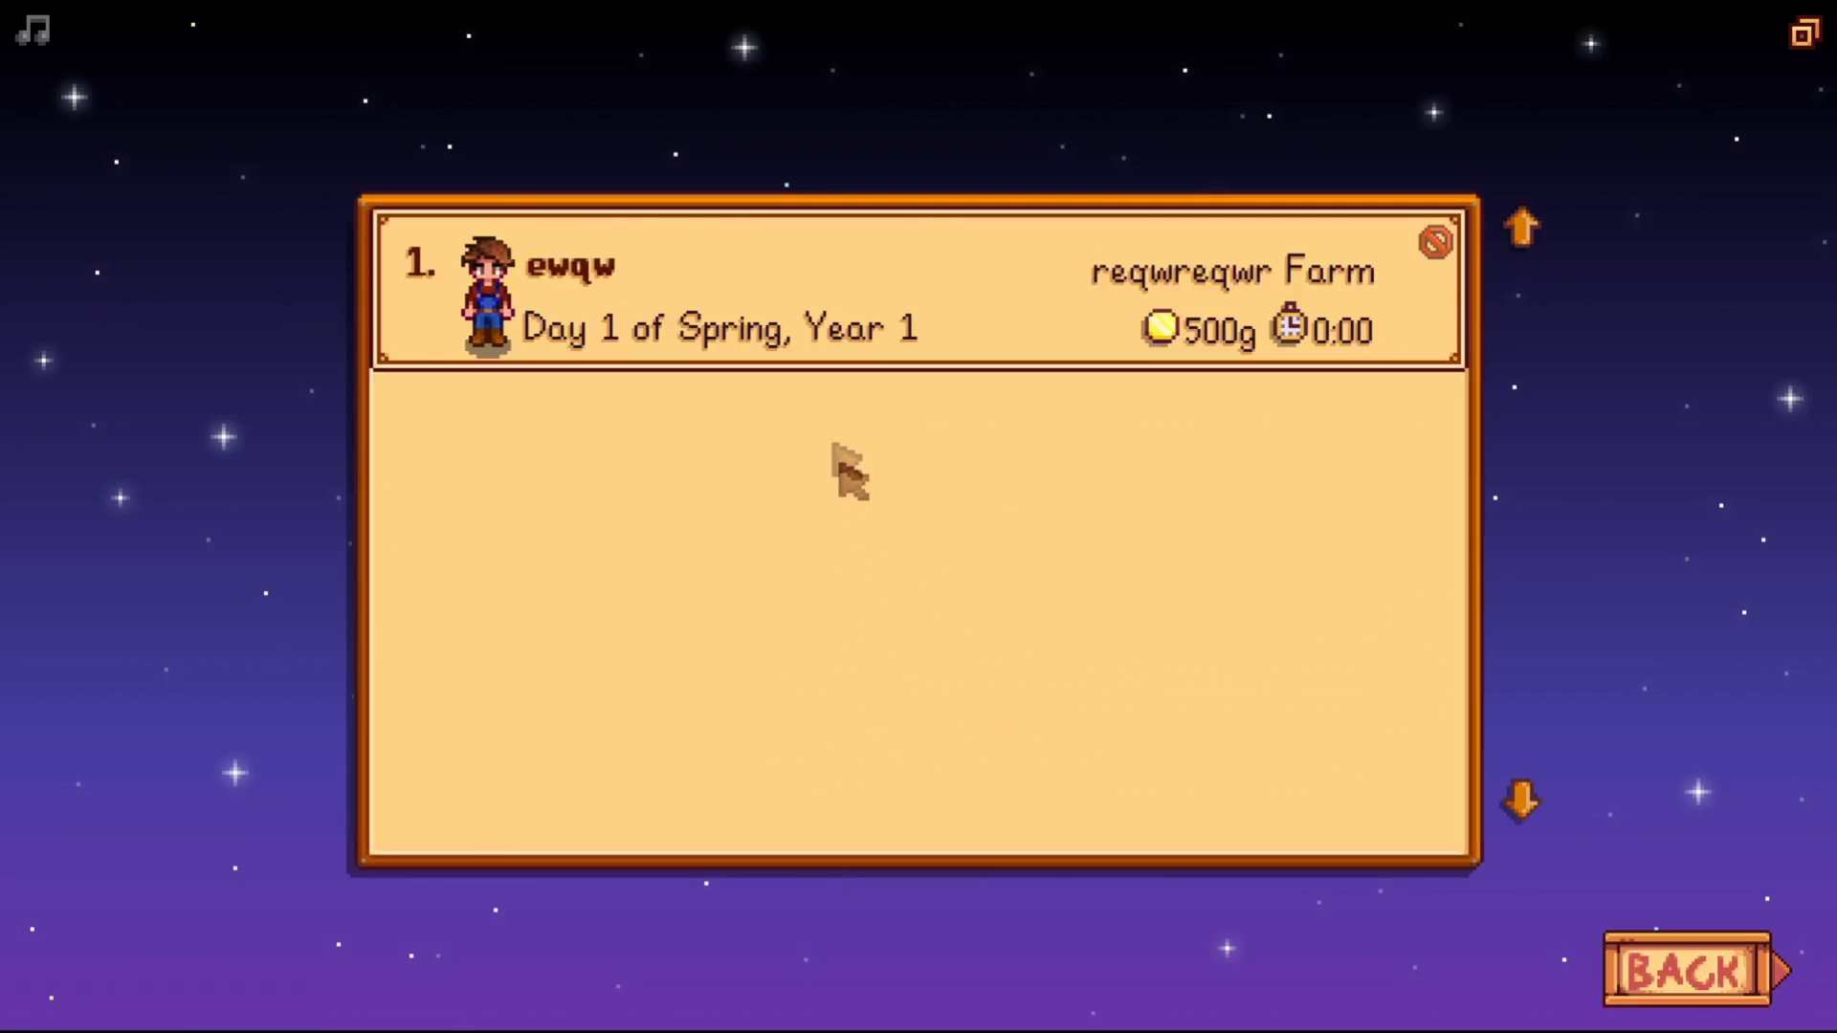
Load the Day 1 Spring save, starting inside the farmhouse at 6:00 am
click(947, 302)
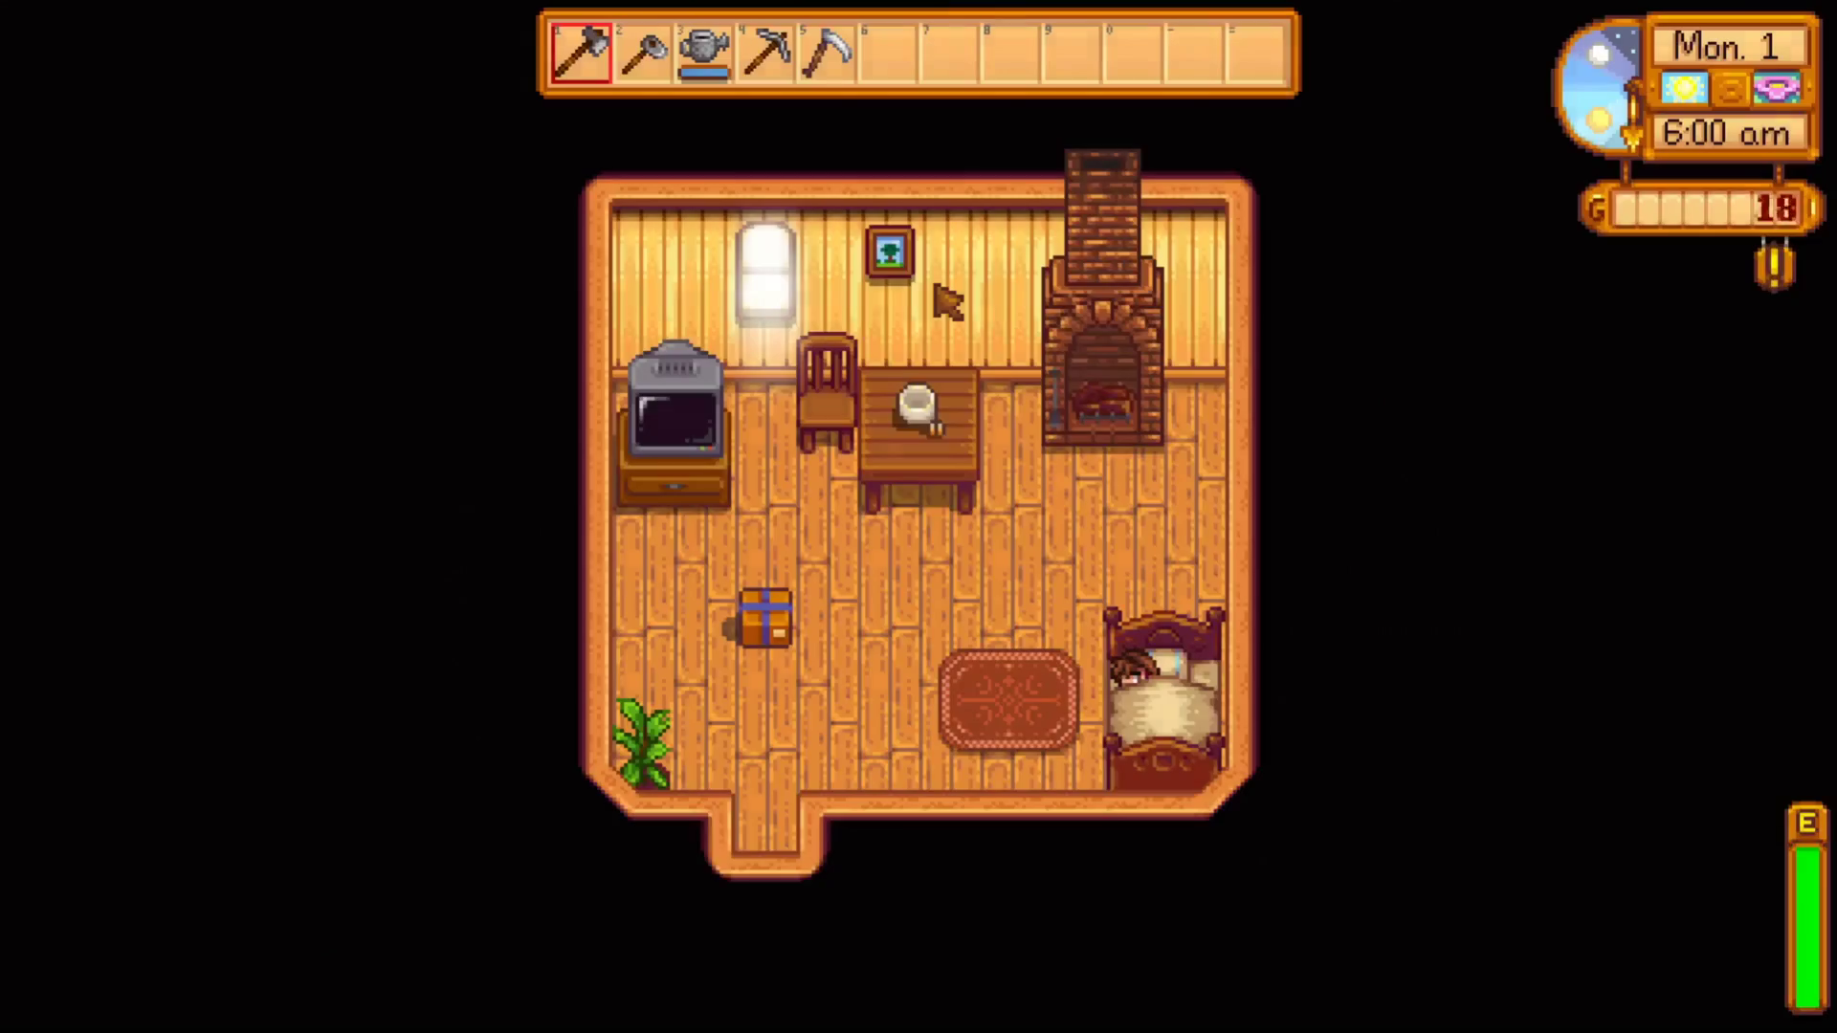
Walk the farmer out of bed and open the TP NPC 'Tp to' menu with T
key(a)
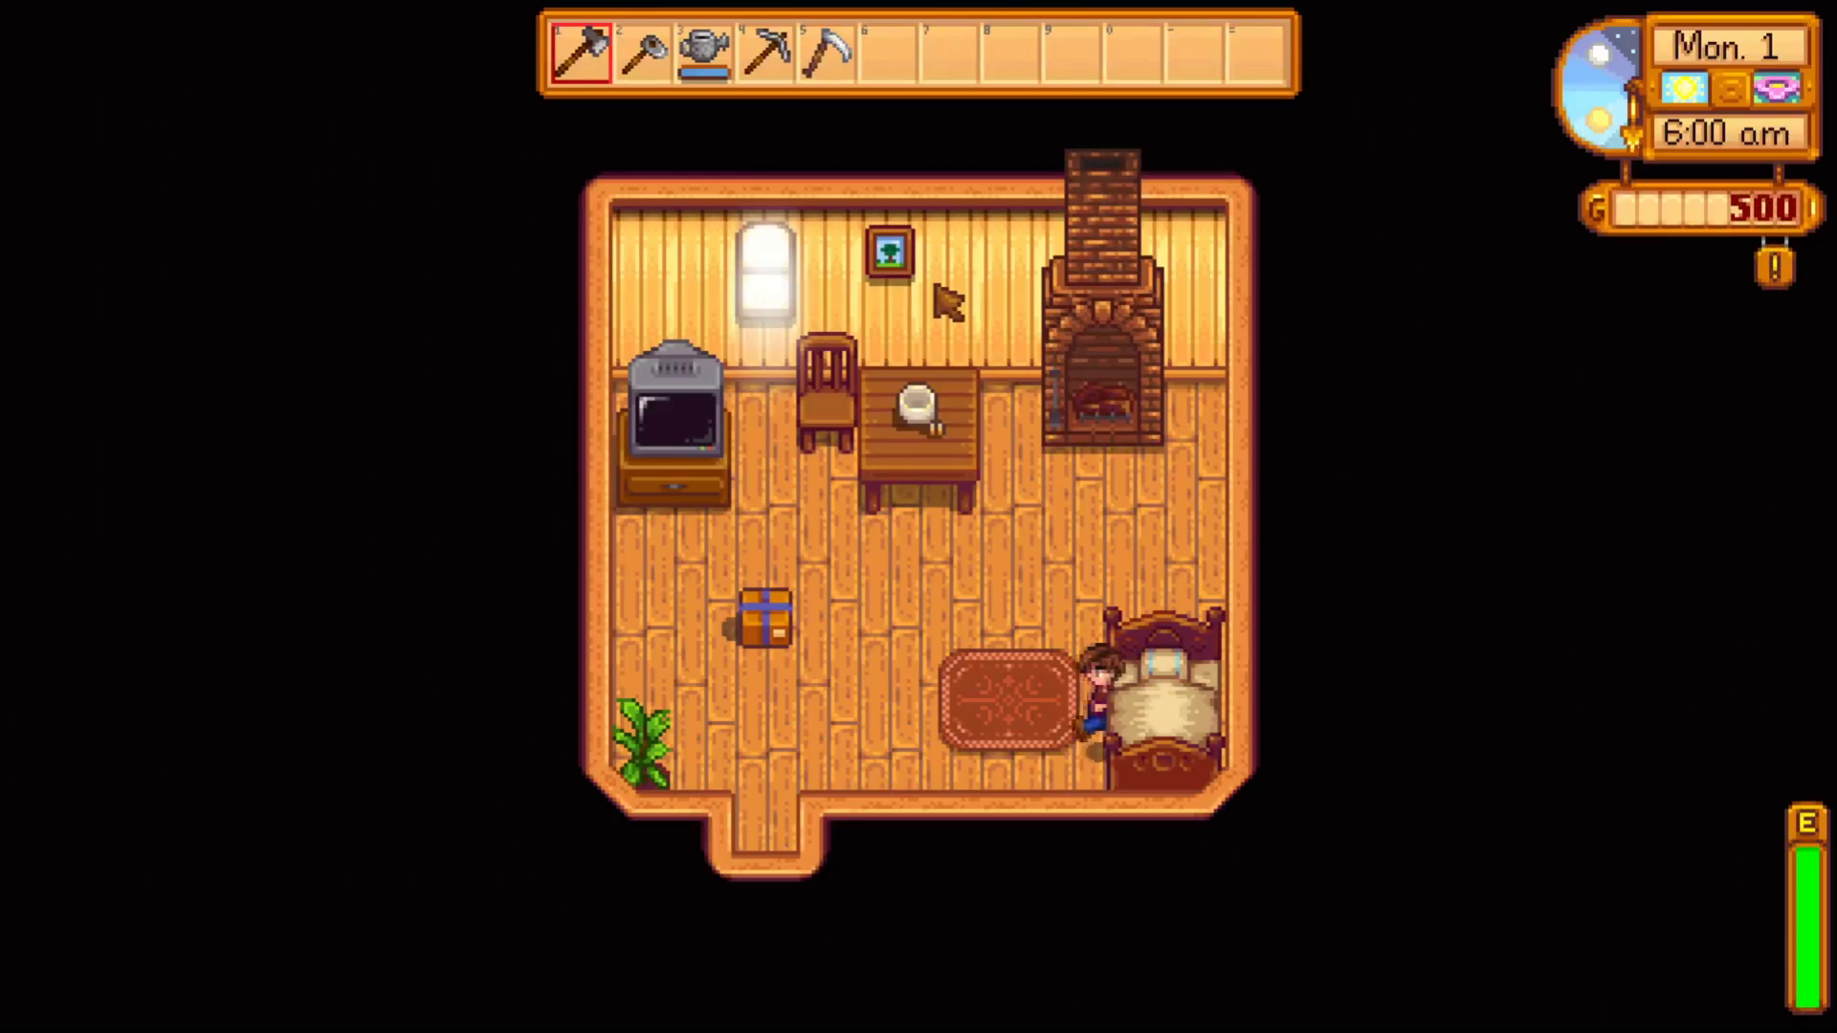
key(w)
key(s)
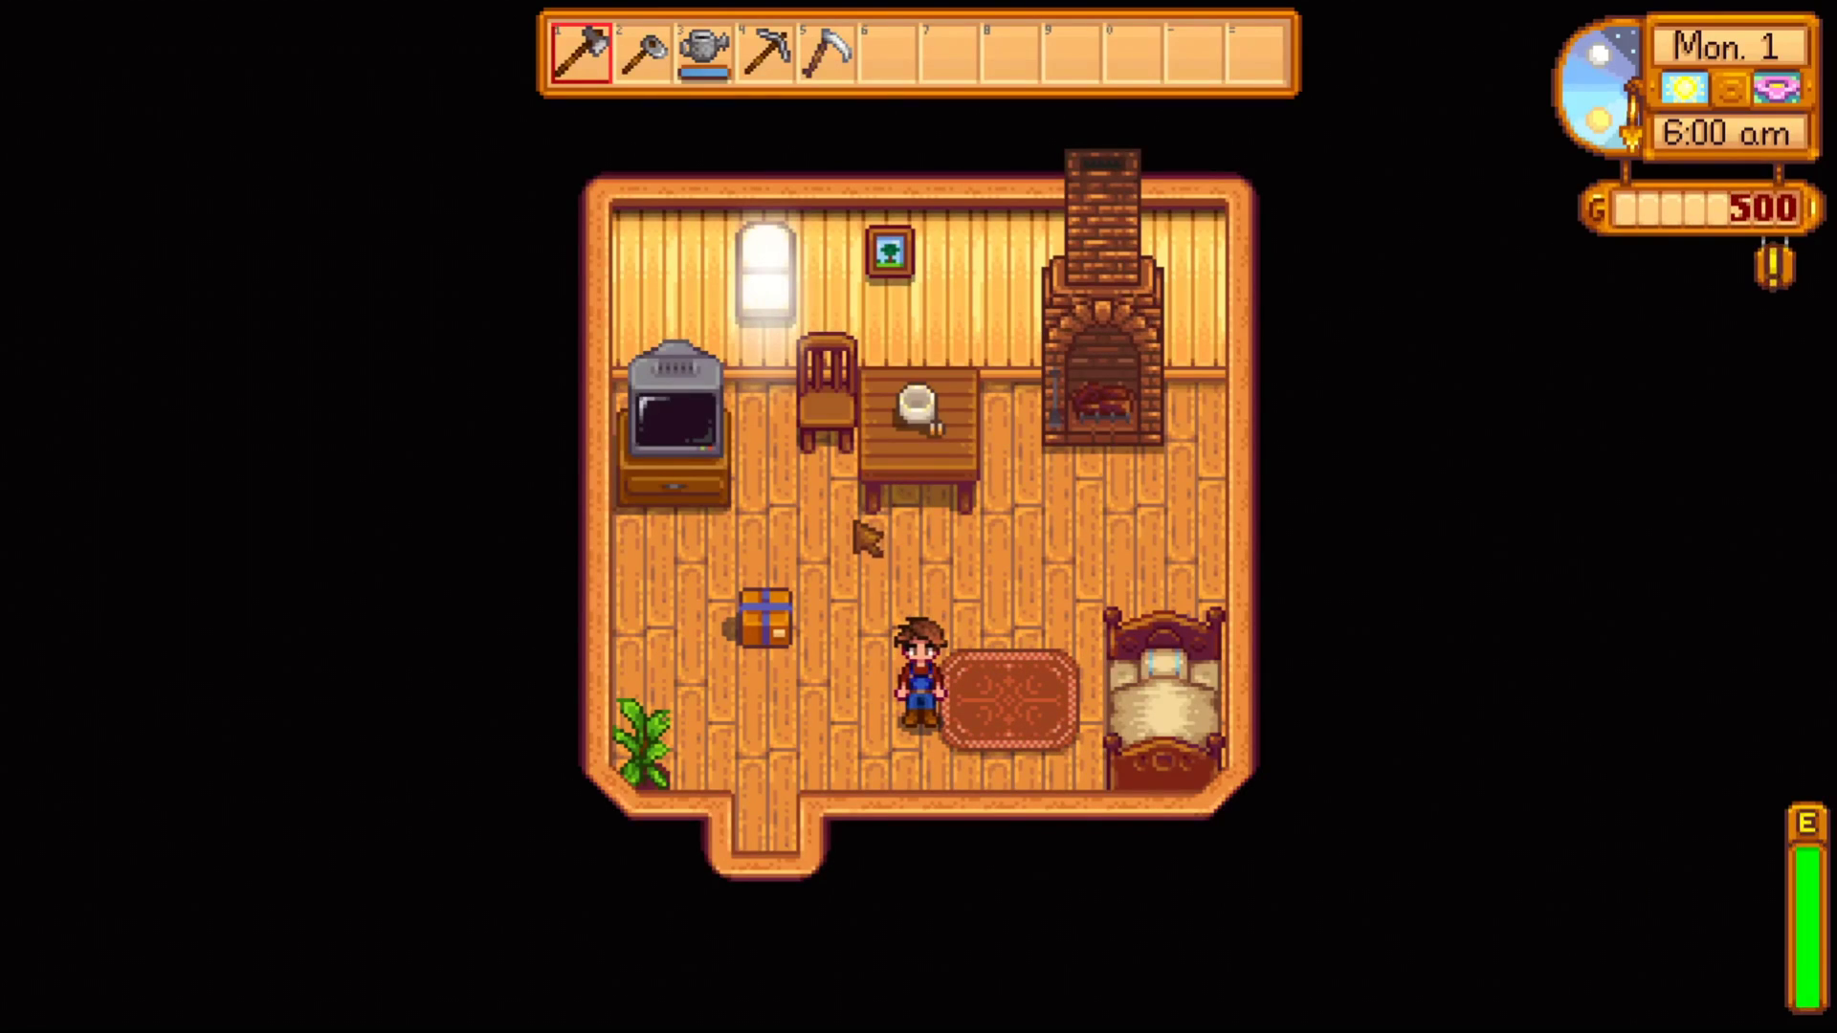
key(t)
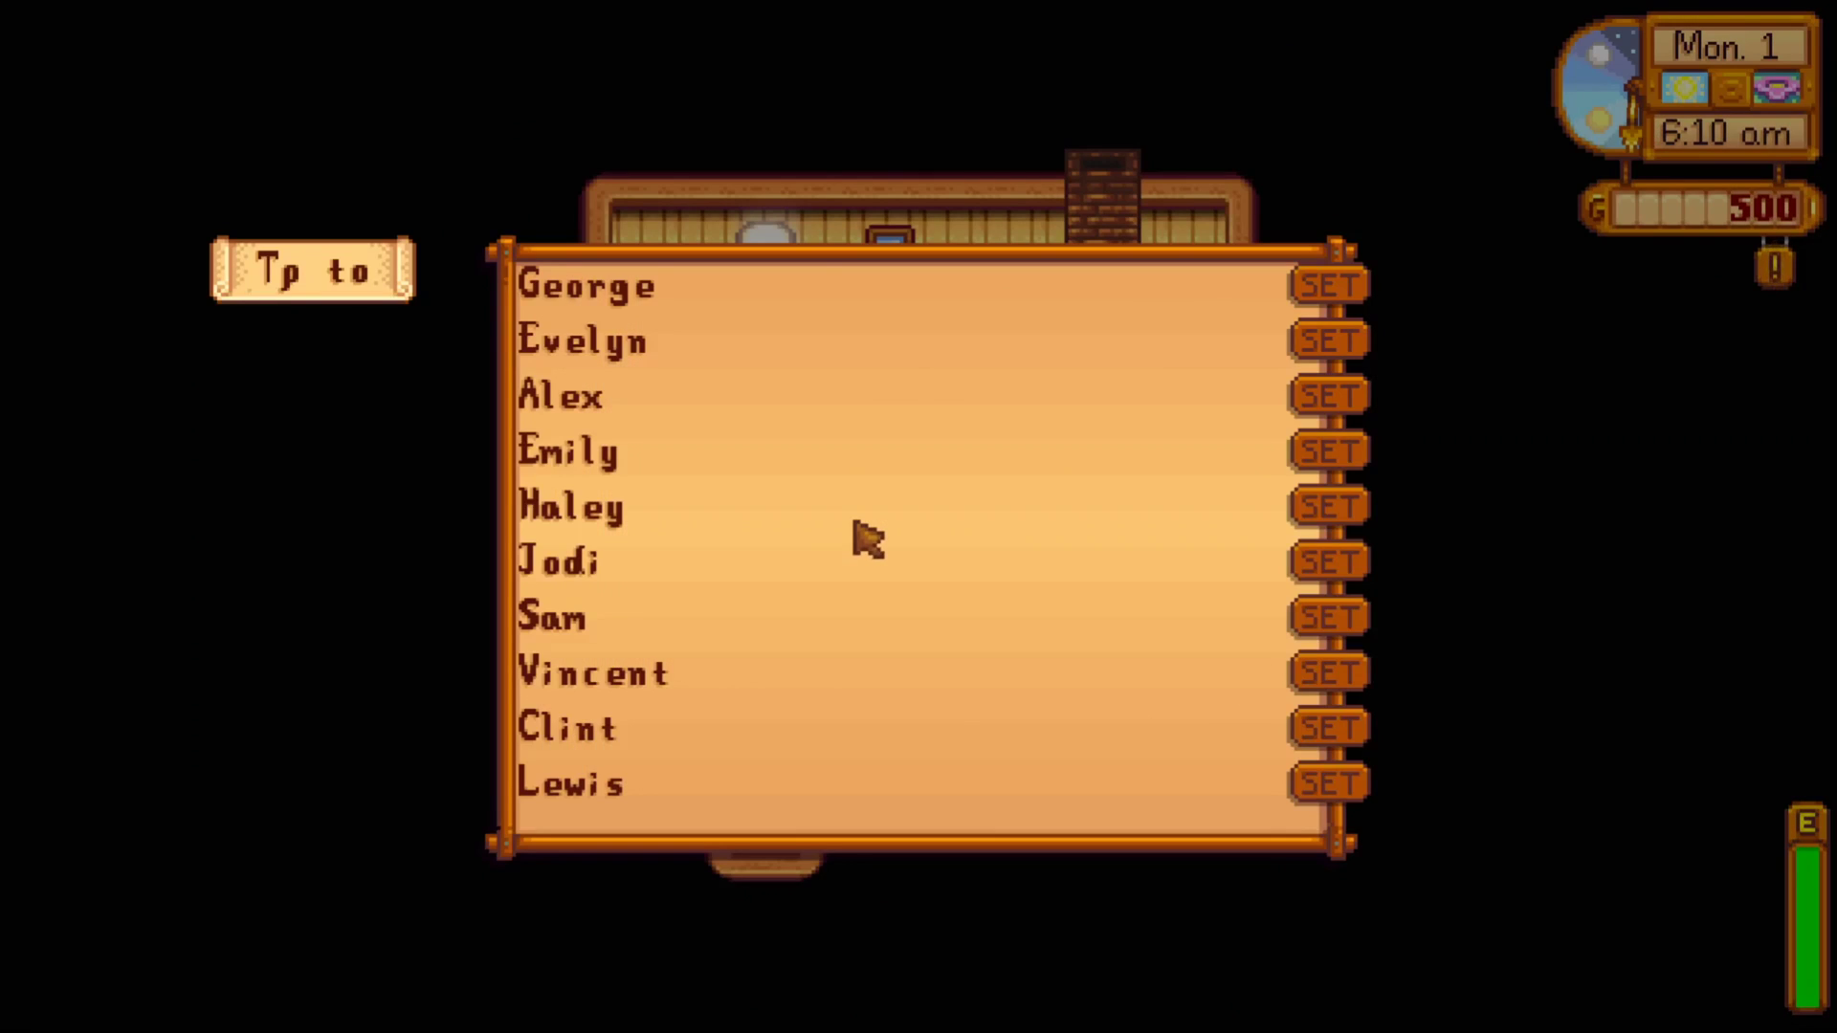
Scroll the villager list and teleport the farmer to Gus's home
scroll(868, 541, down, 4)
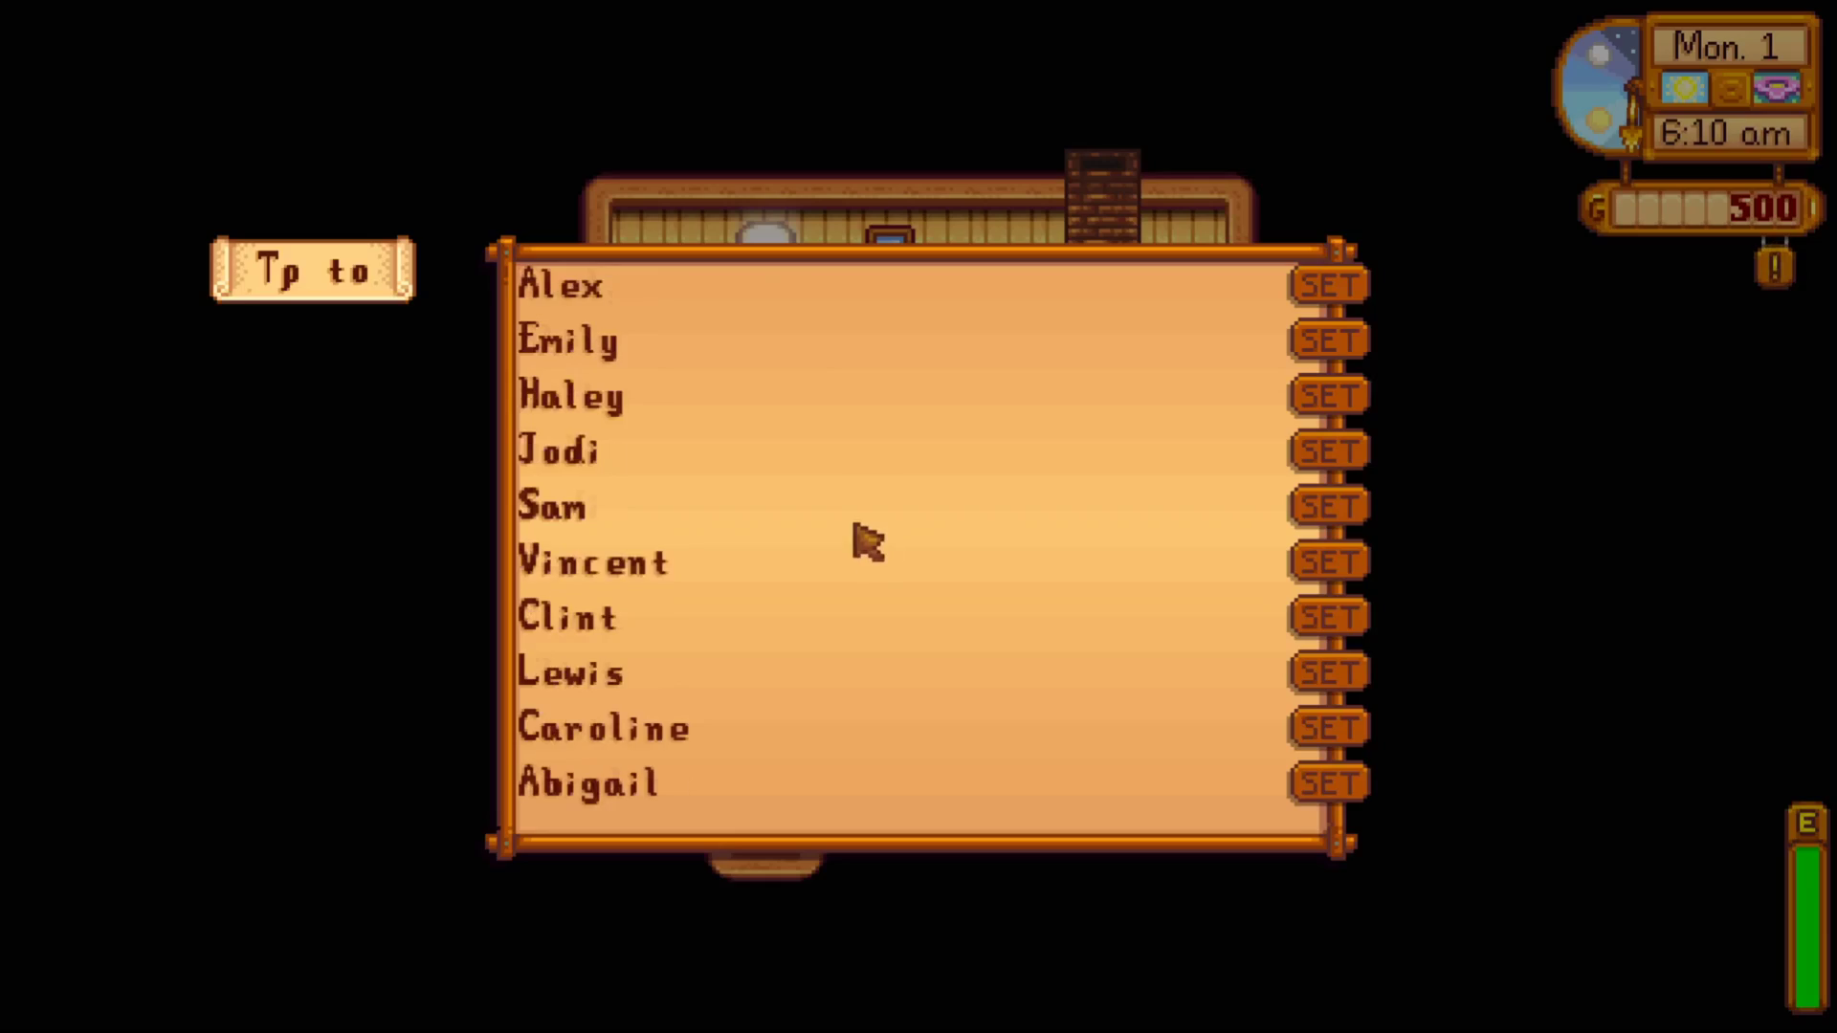
scroll(1052, 570, down, 4)
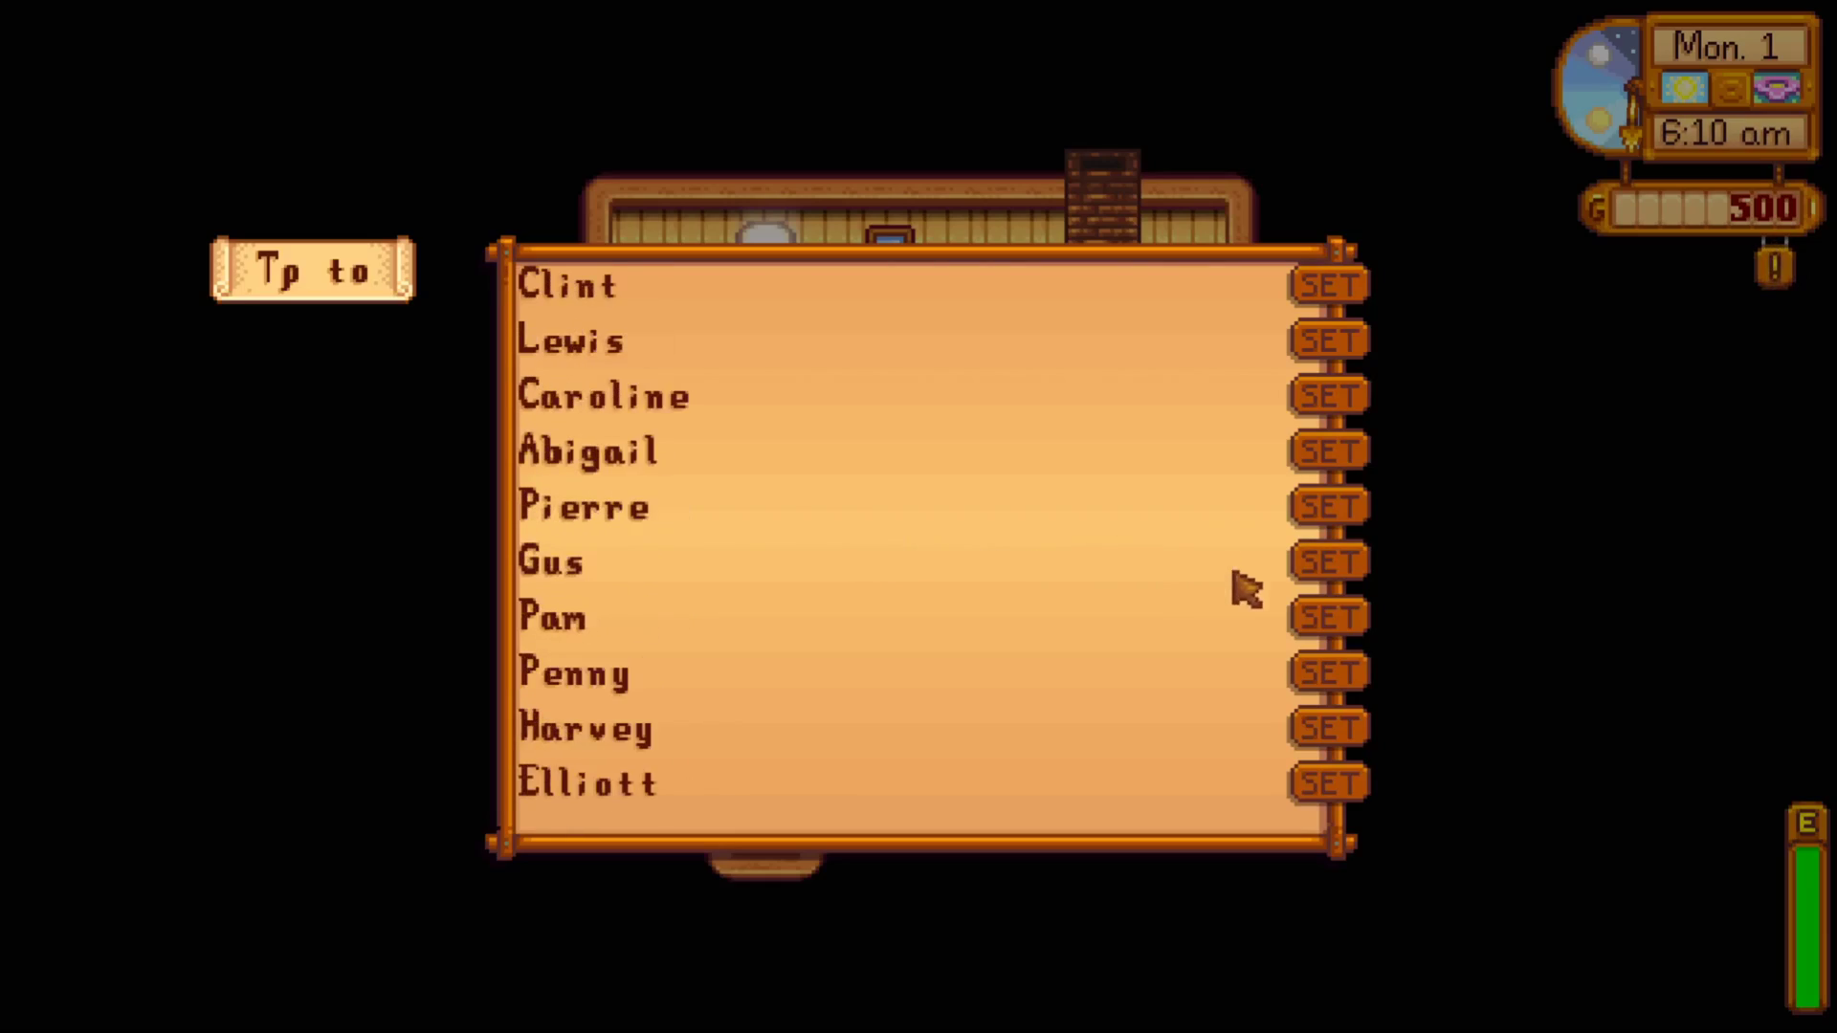
click(1335, 569)
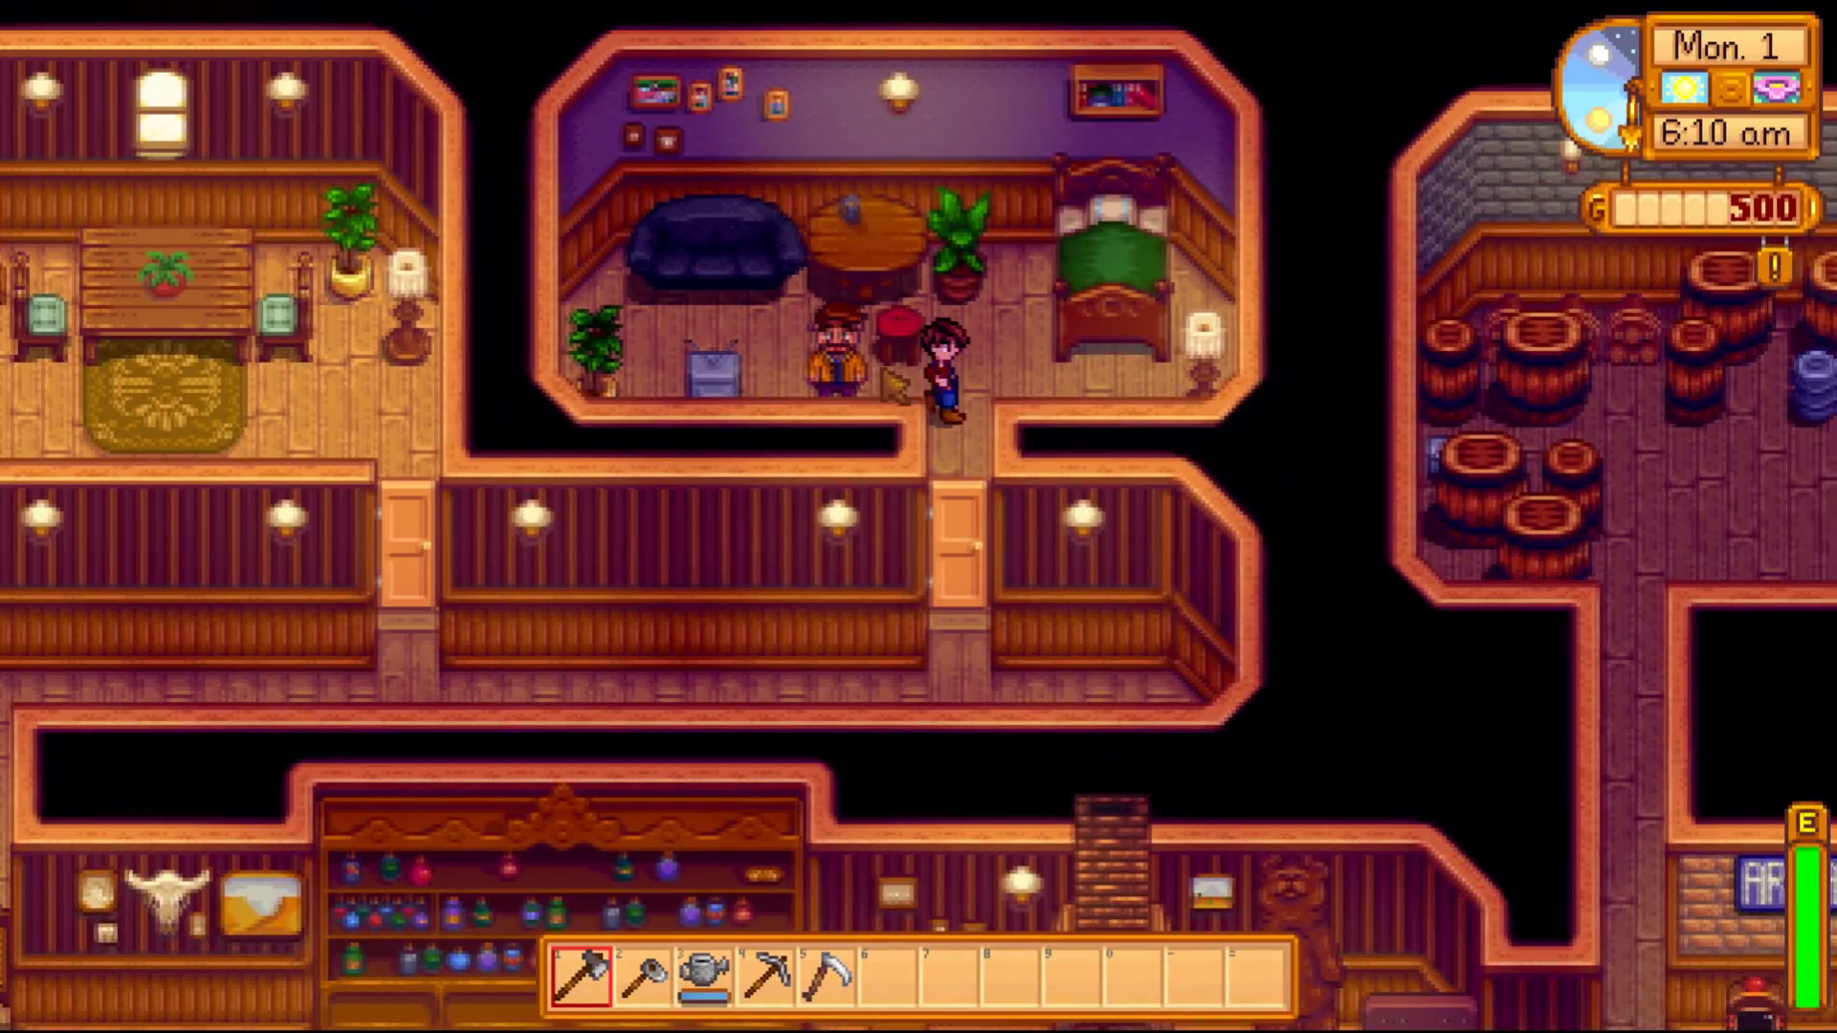
Walk to Gus's bedroom doorway, dismiss the entry warning, and step in beside Gus
key(s)
right_click(914, 514)
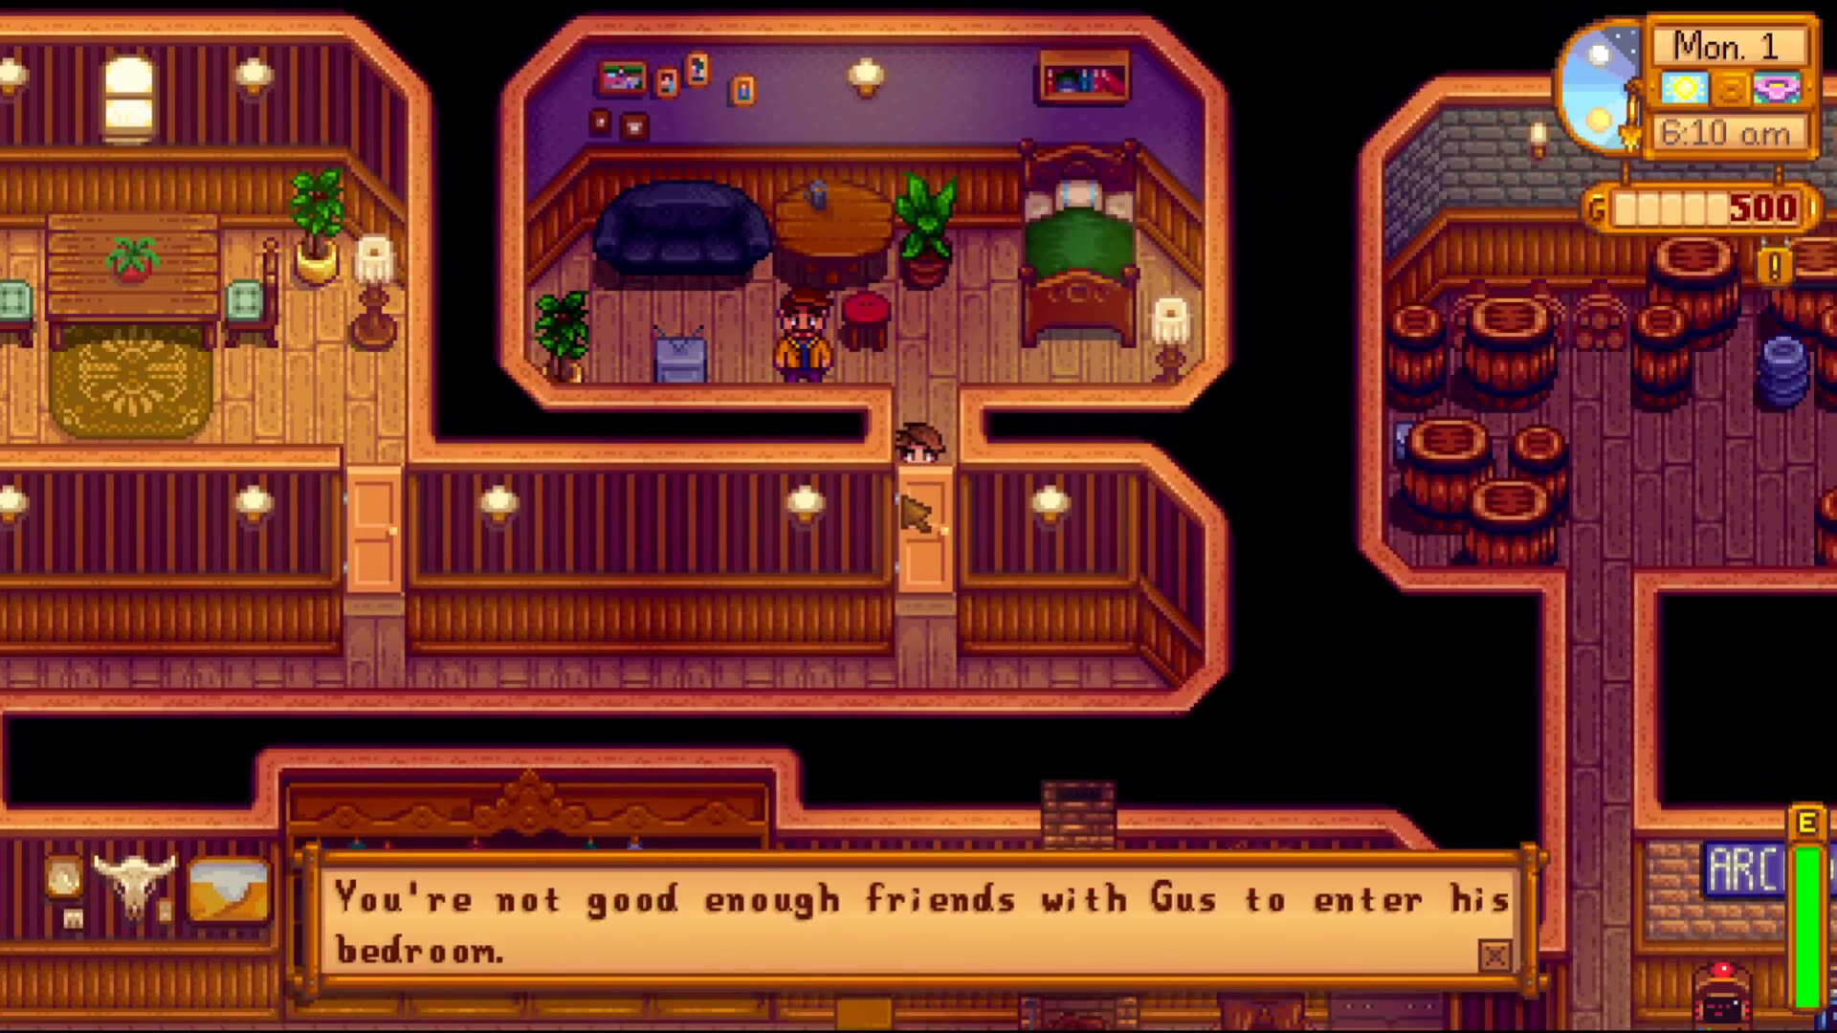
click(953, 521)
key(w)
key(a)
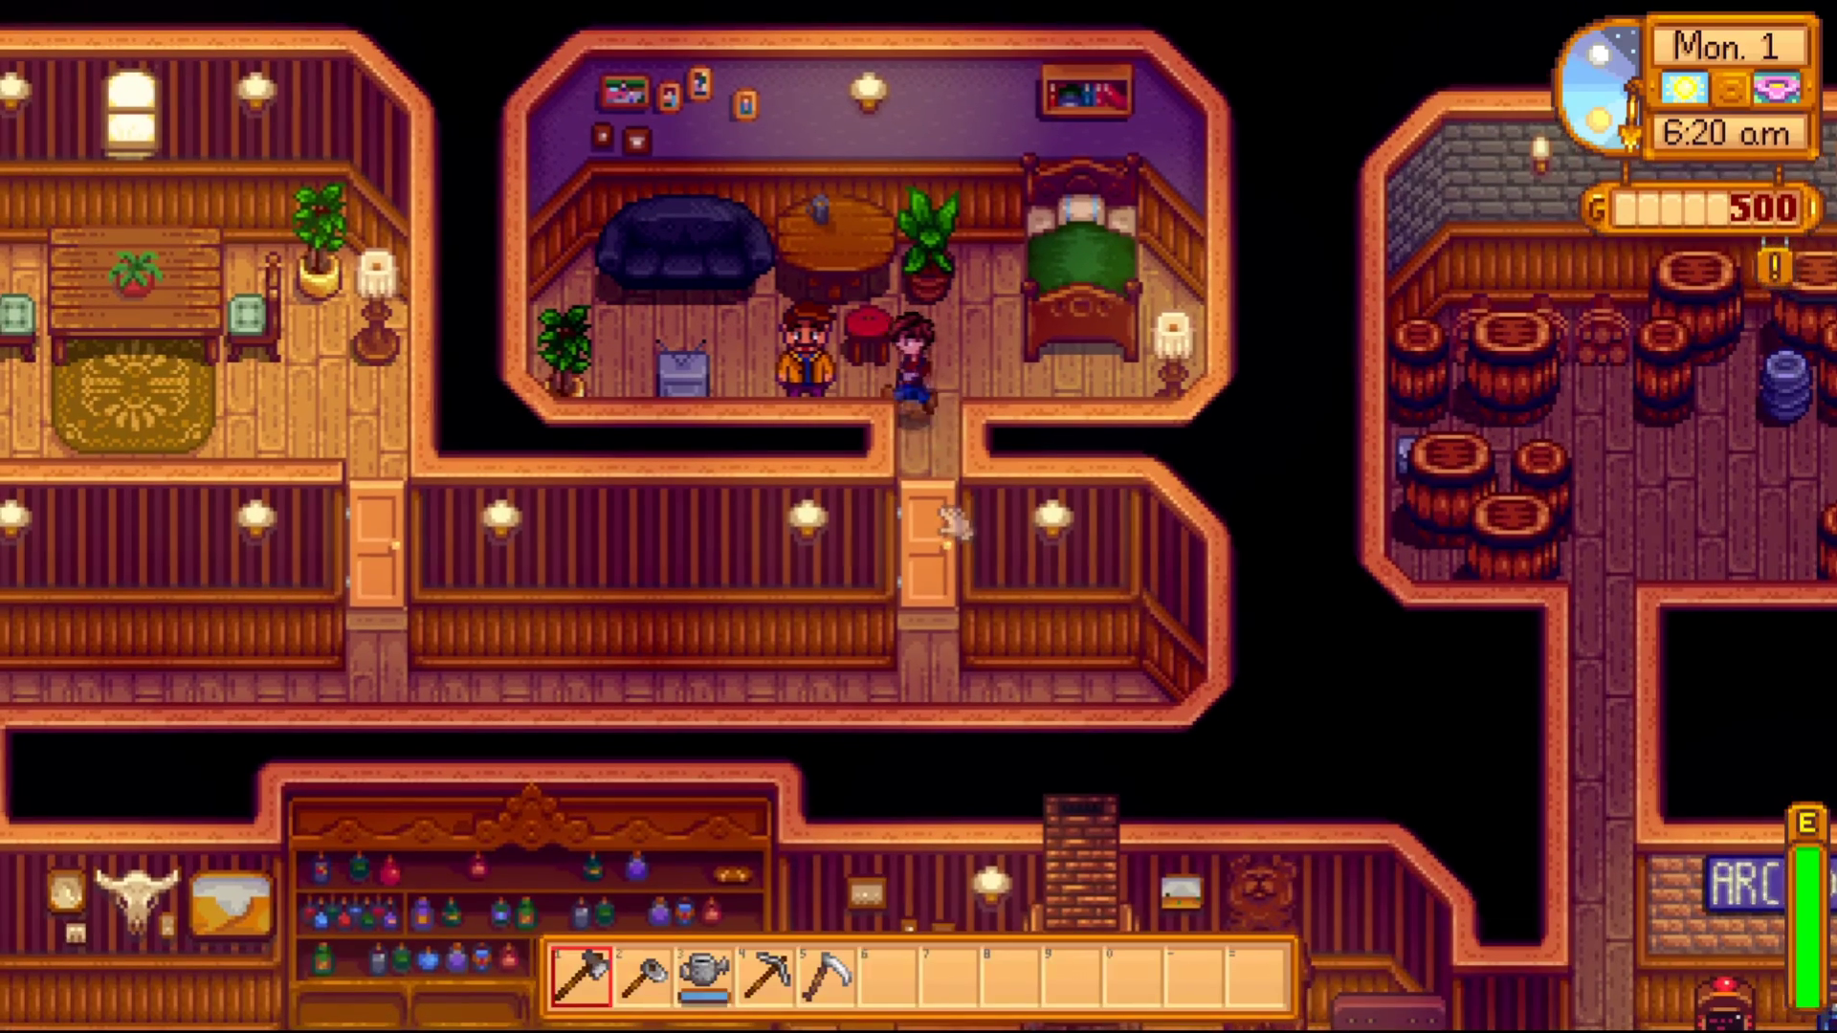
Walk around Gus's bedroom and end up back near the doorway
key(3)
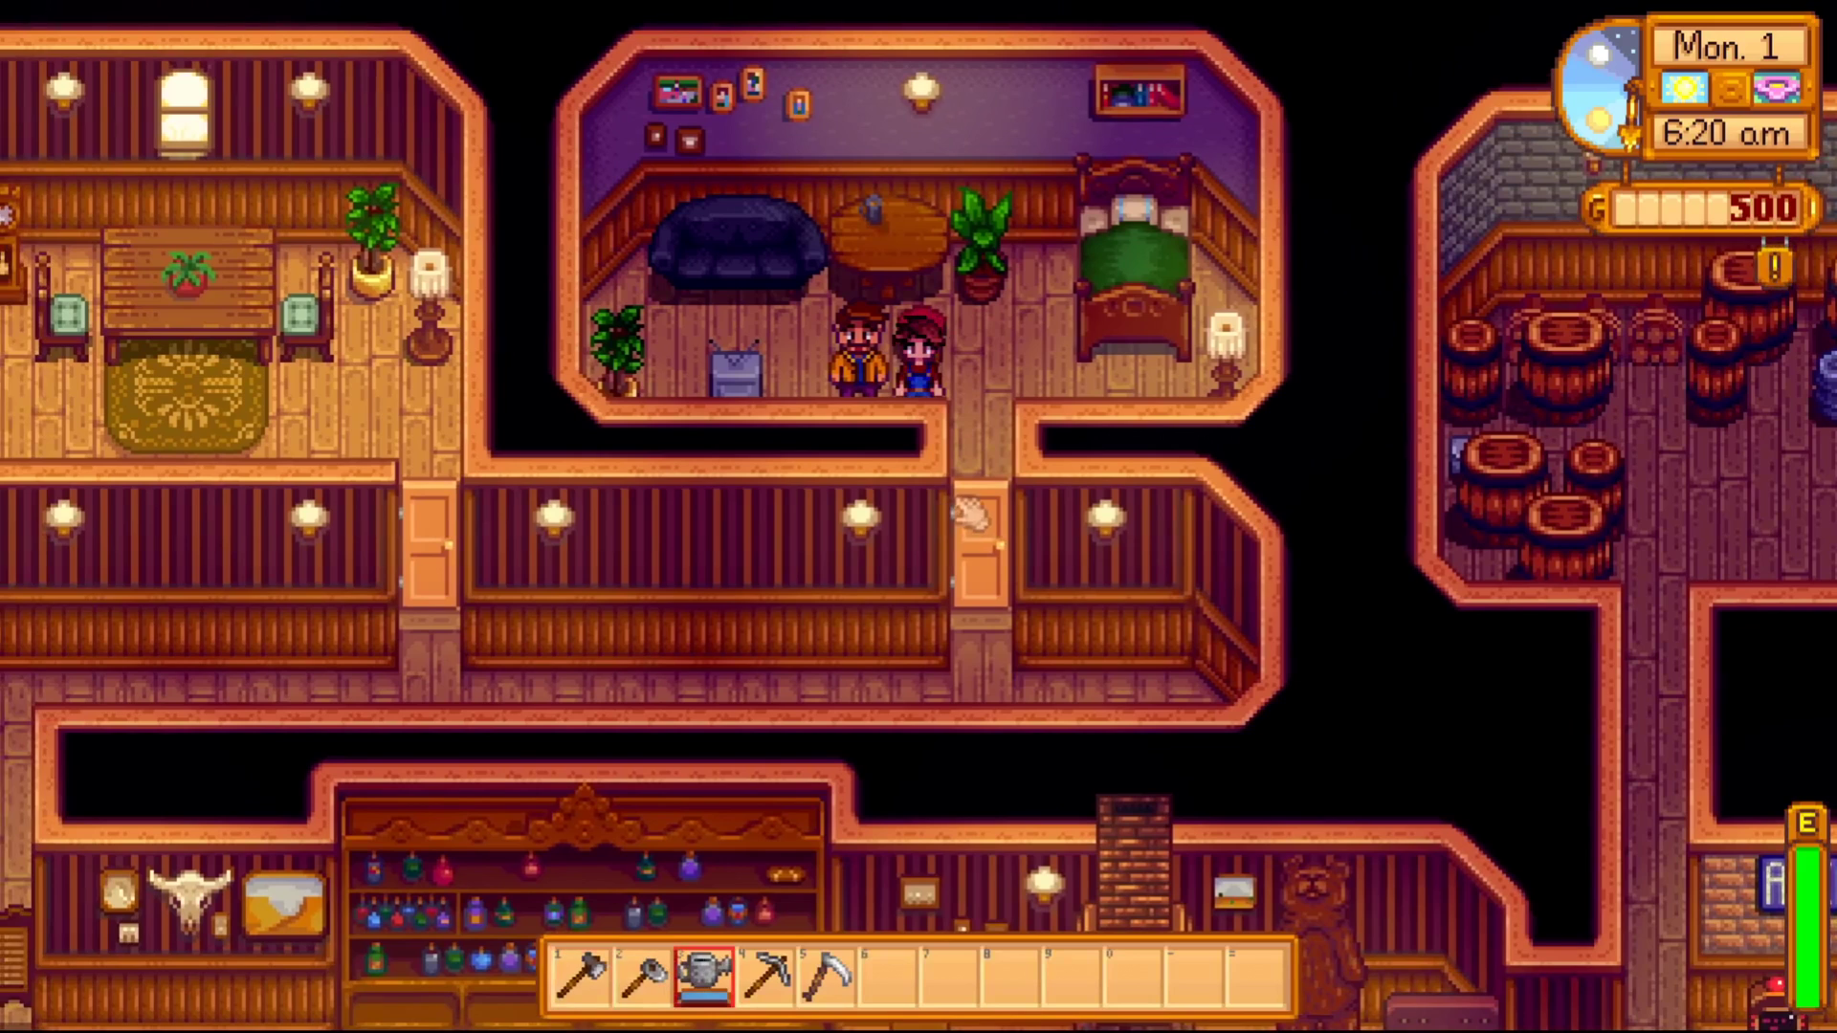
key(d)
key(s)
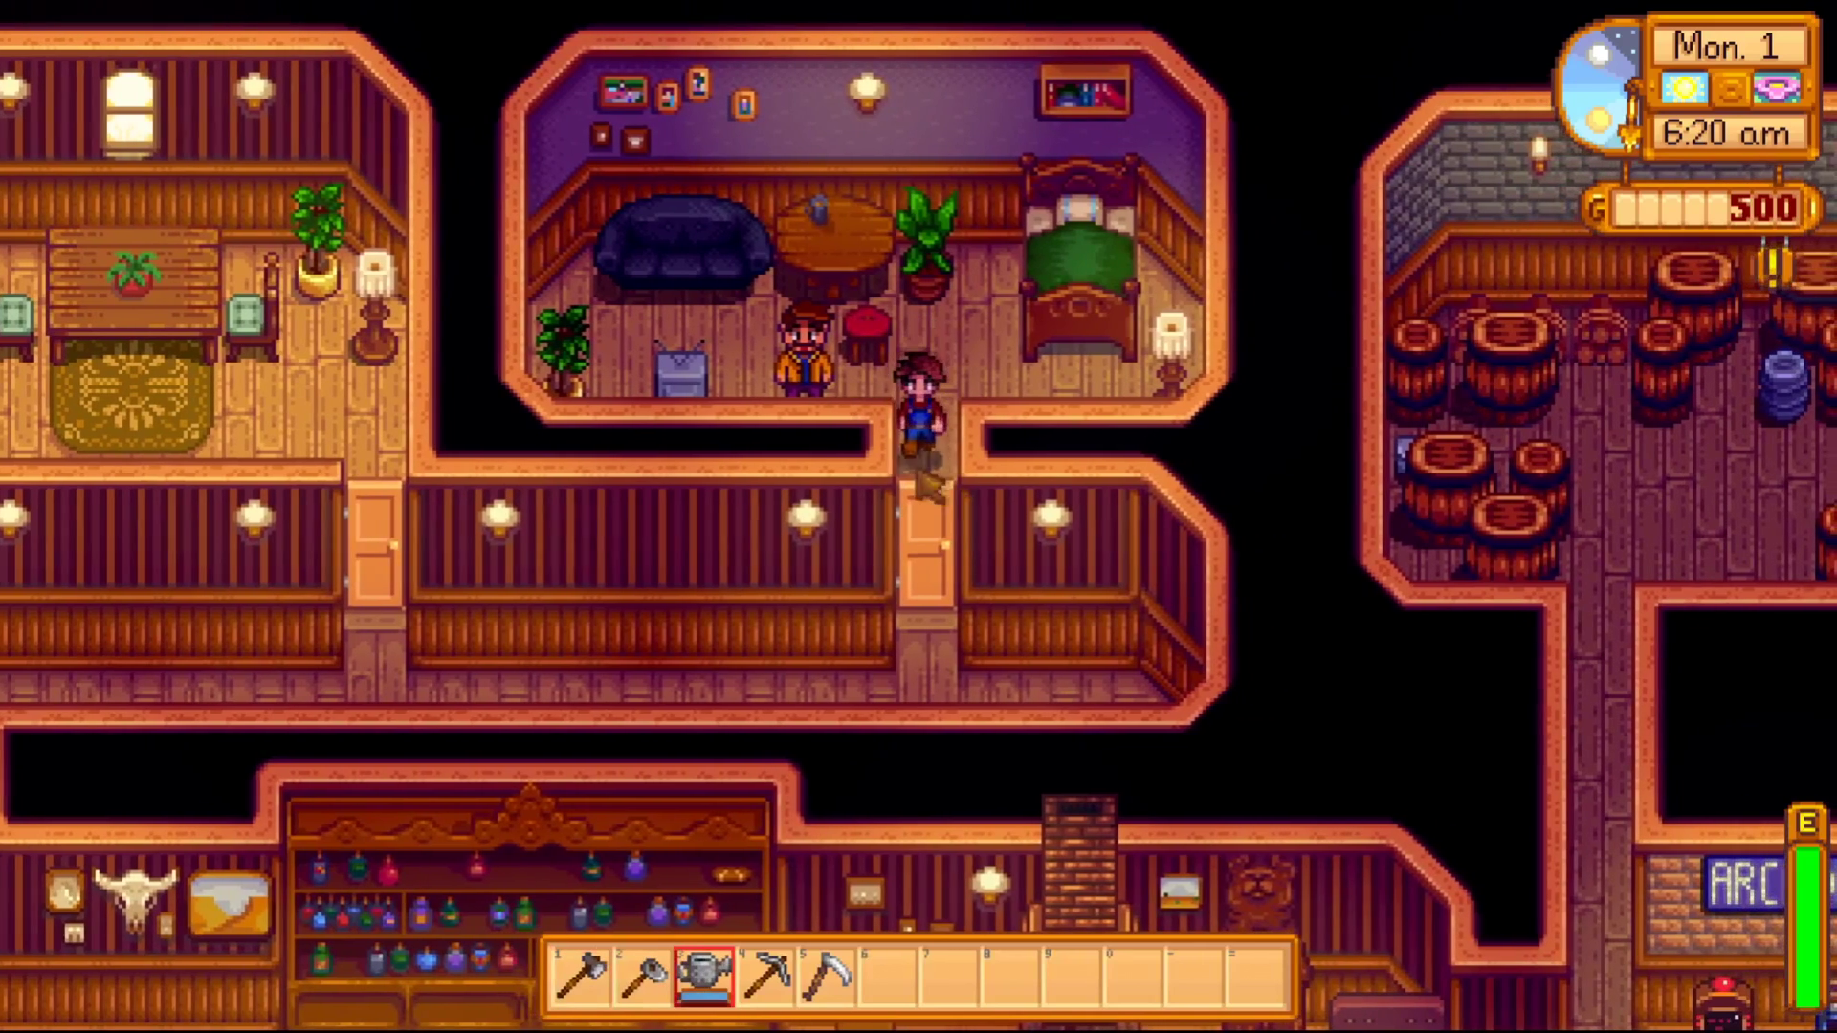
key(5)
key(w)
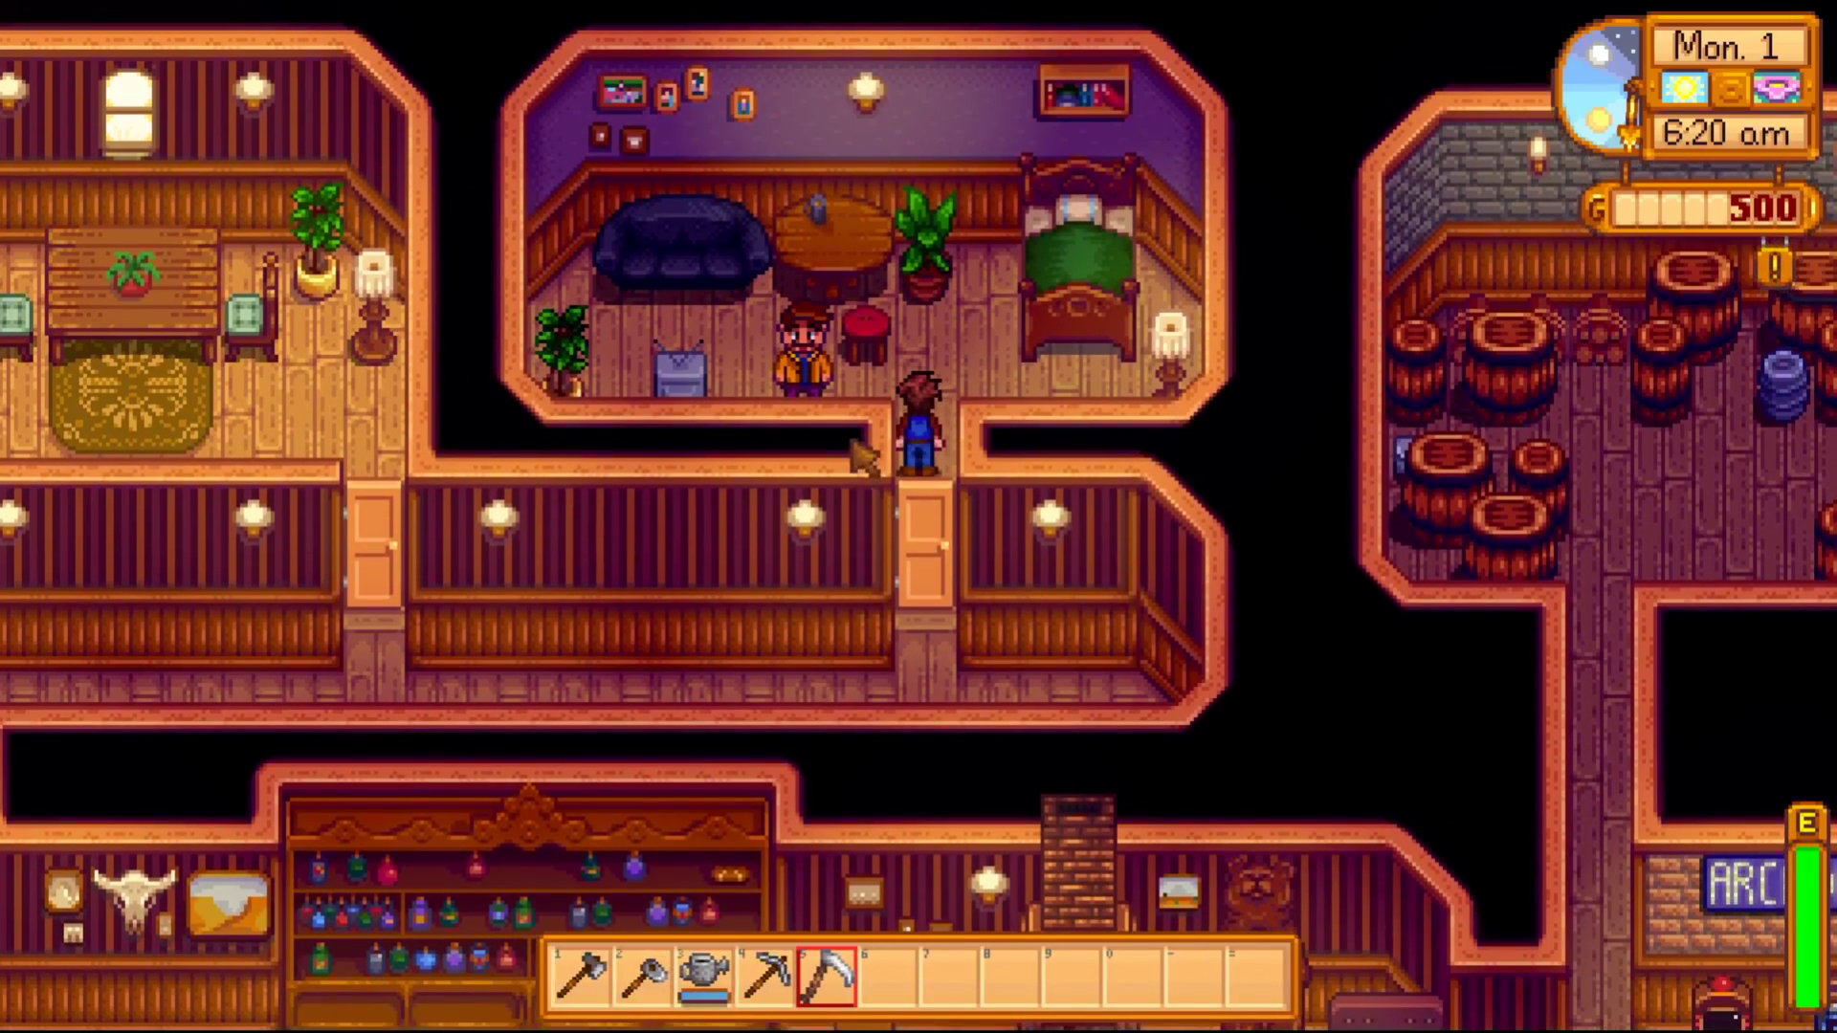
scroll(862, 459, up, 4)
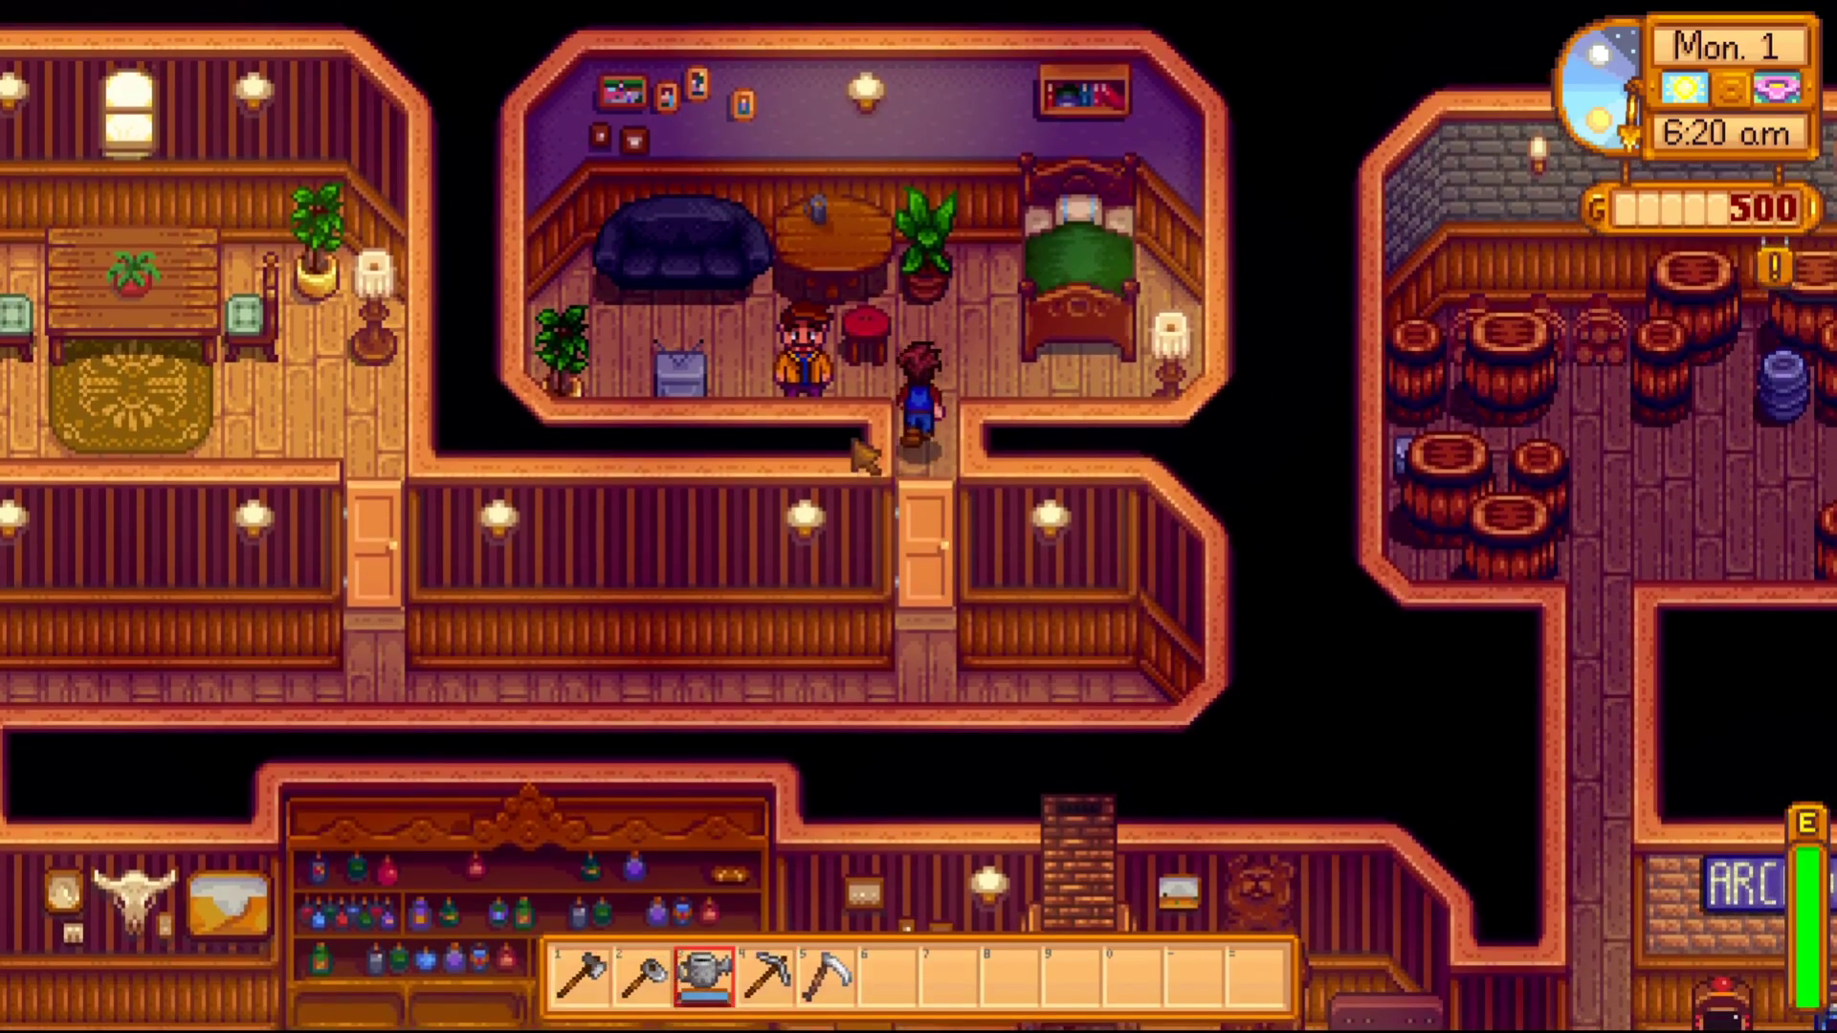
key(2)
scroll(825, 450, down, 3)
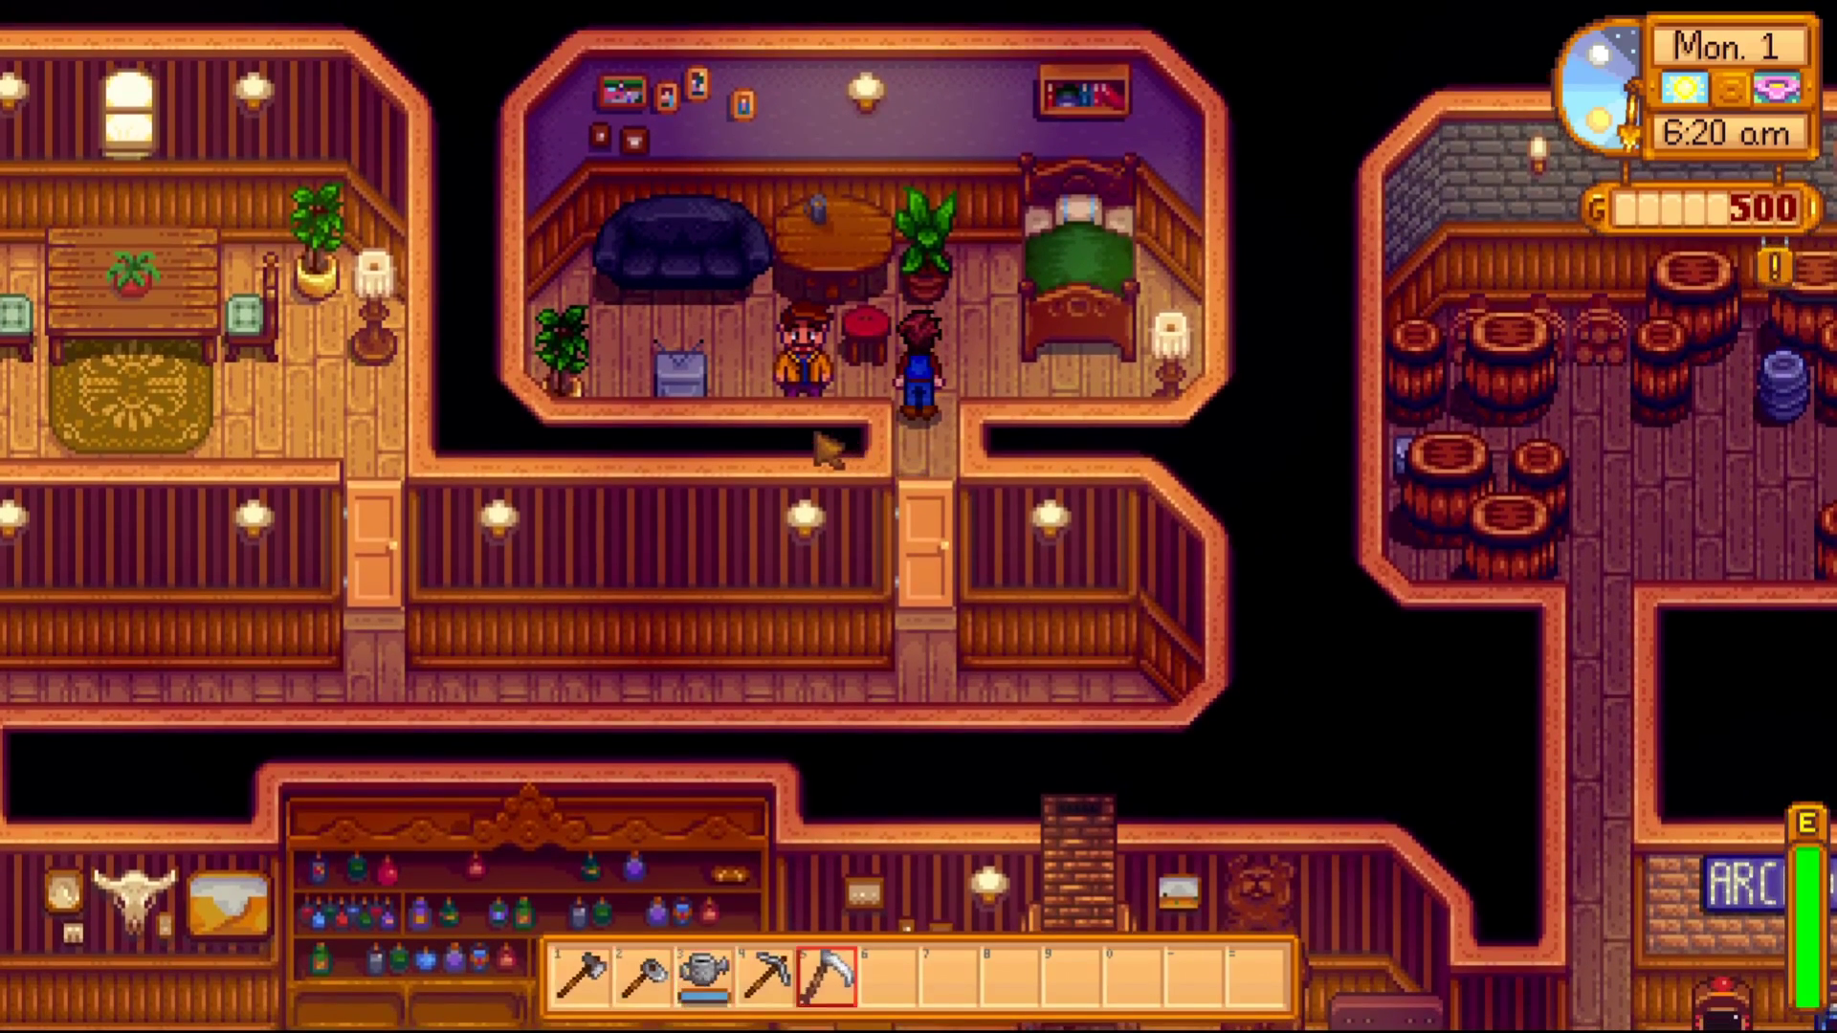
key(s)
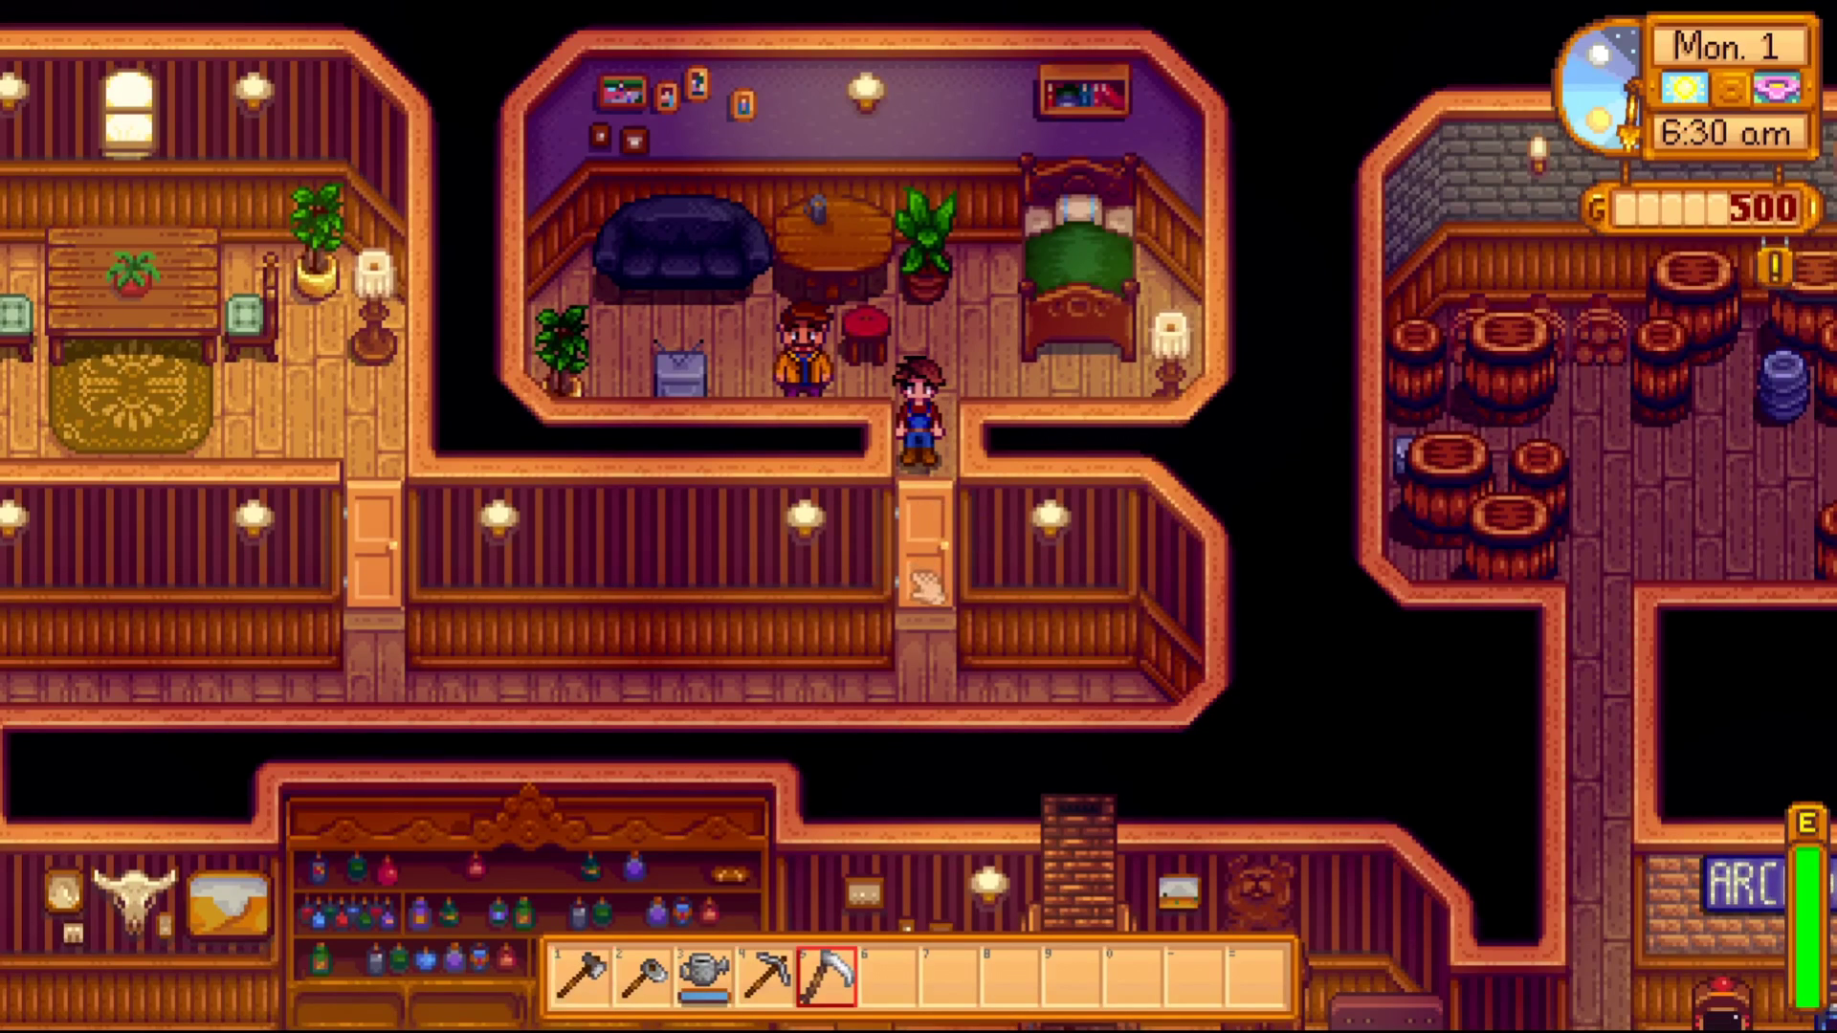
Reopen the 'Tp to' list with T, scroll to Demetrius, and teleport to his home
key(t)
scroll(995, 512, down, 13)
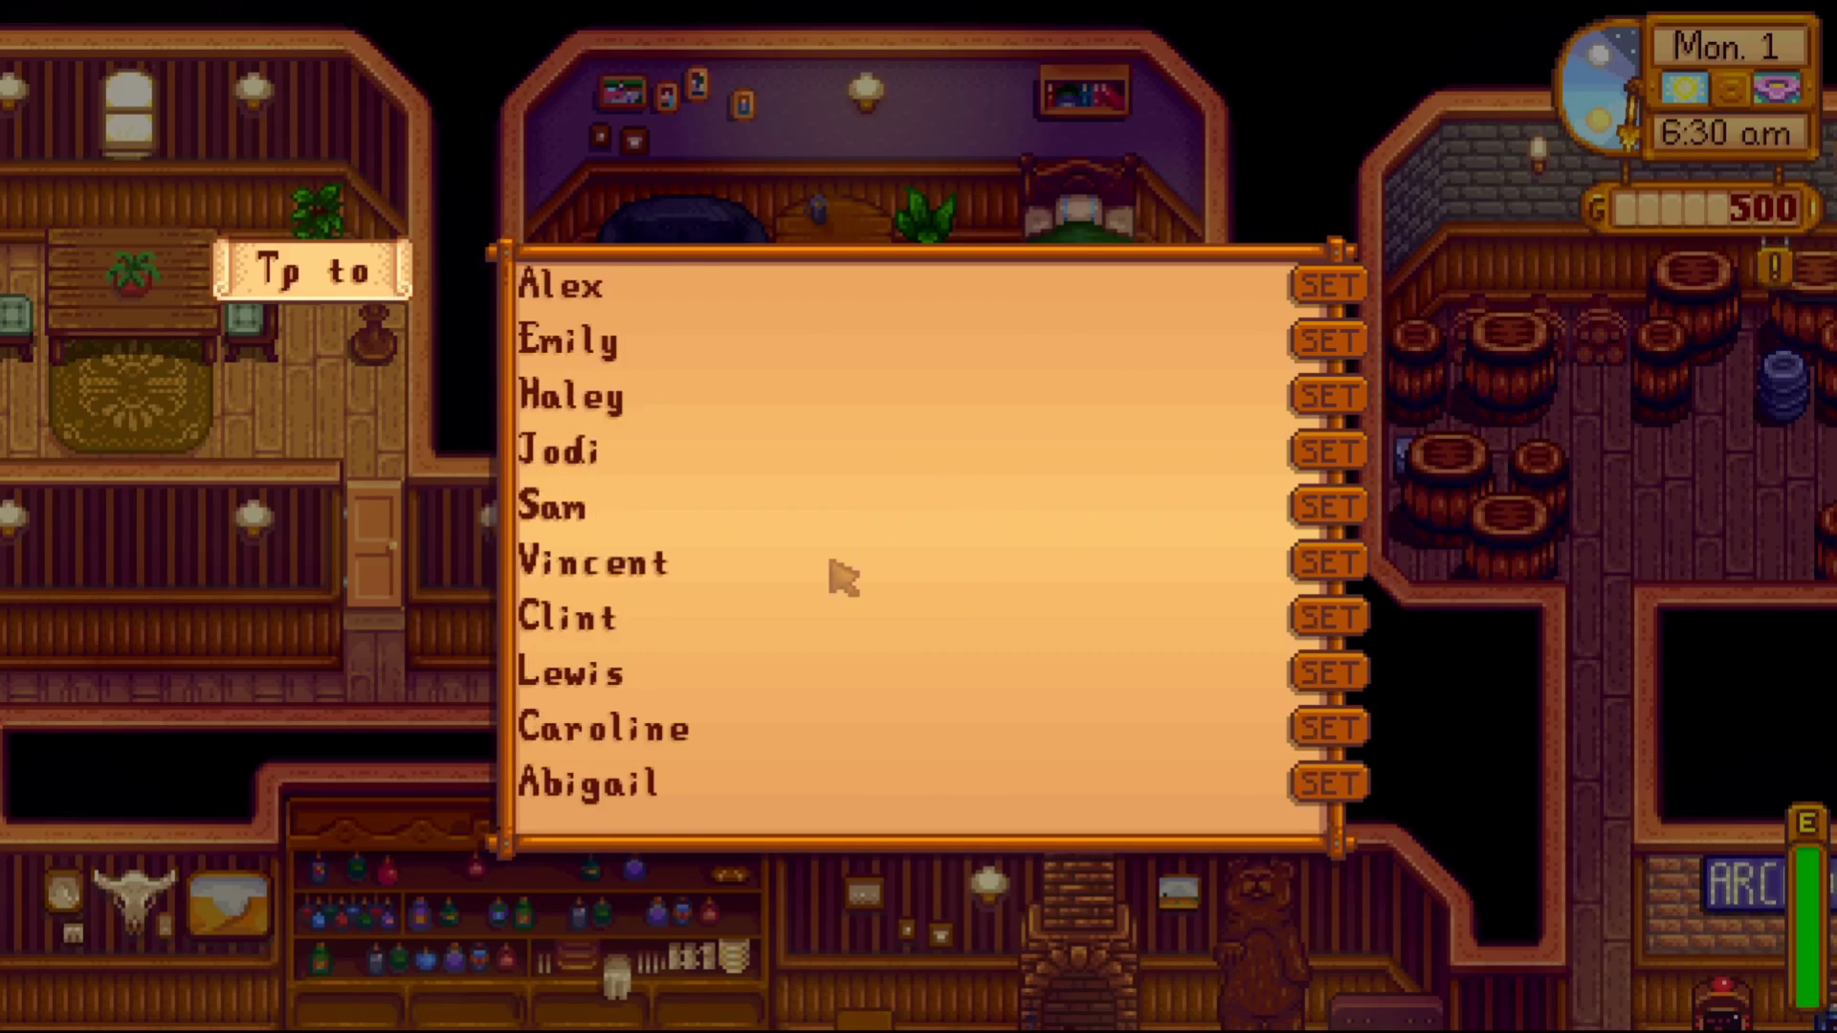
scroll(873, 517, down, 12)
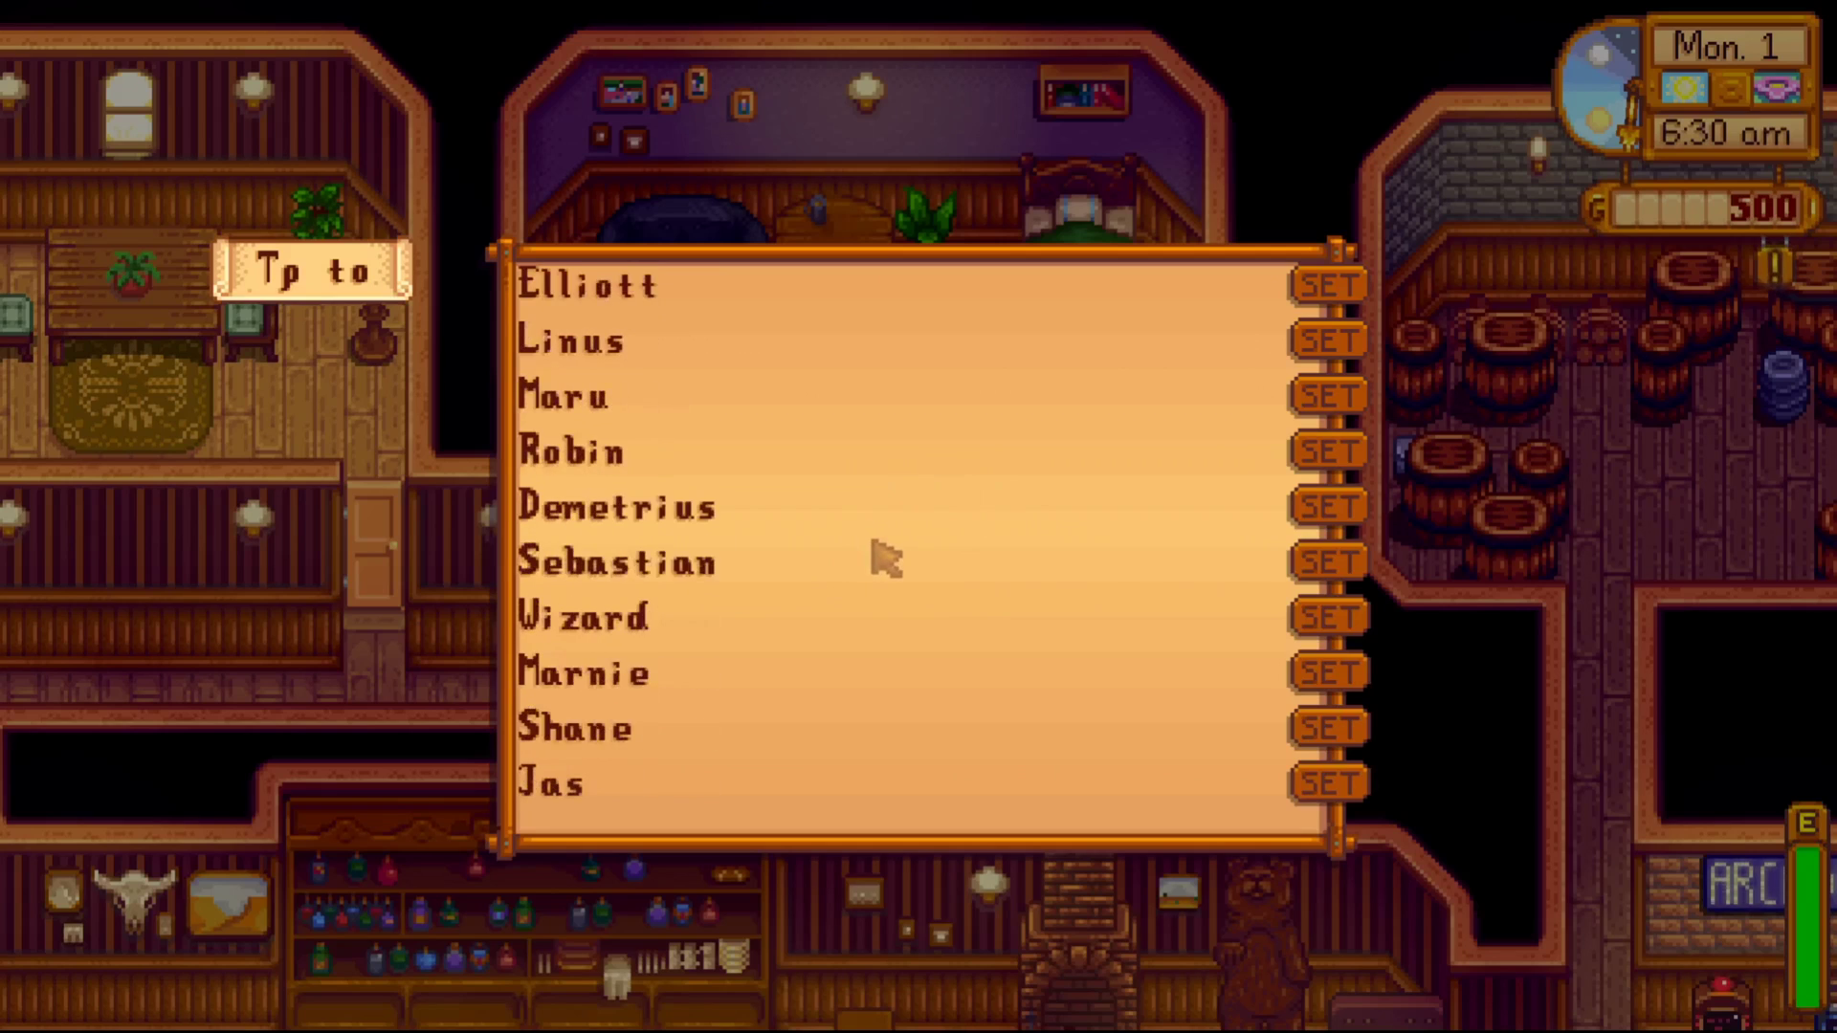
scroll(872, 552, down, 2)
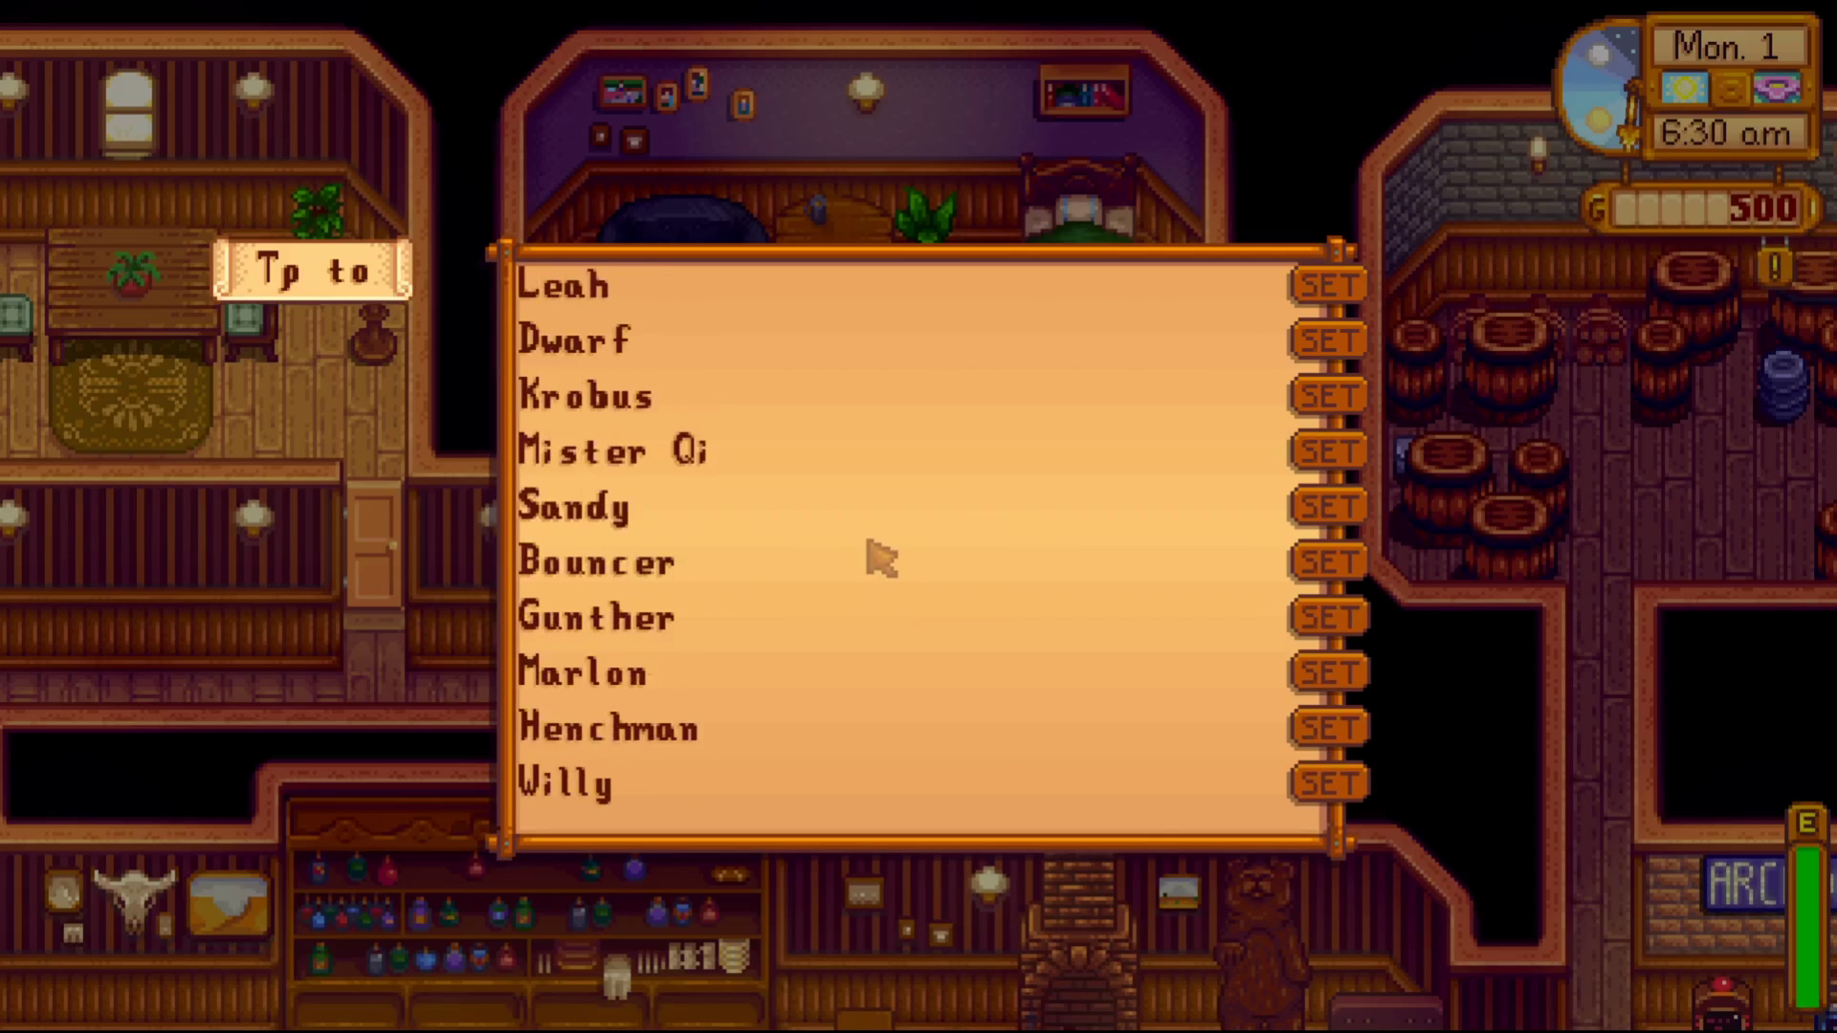
scroll(996, 623, up, 6)
scroll(1033, 614, up, 9)
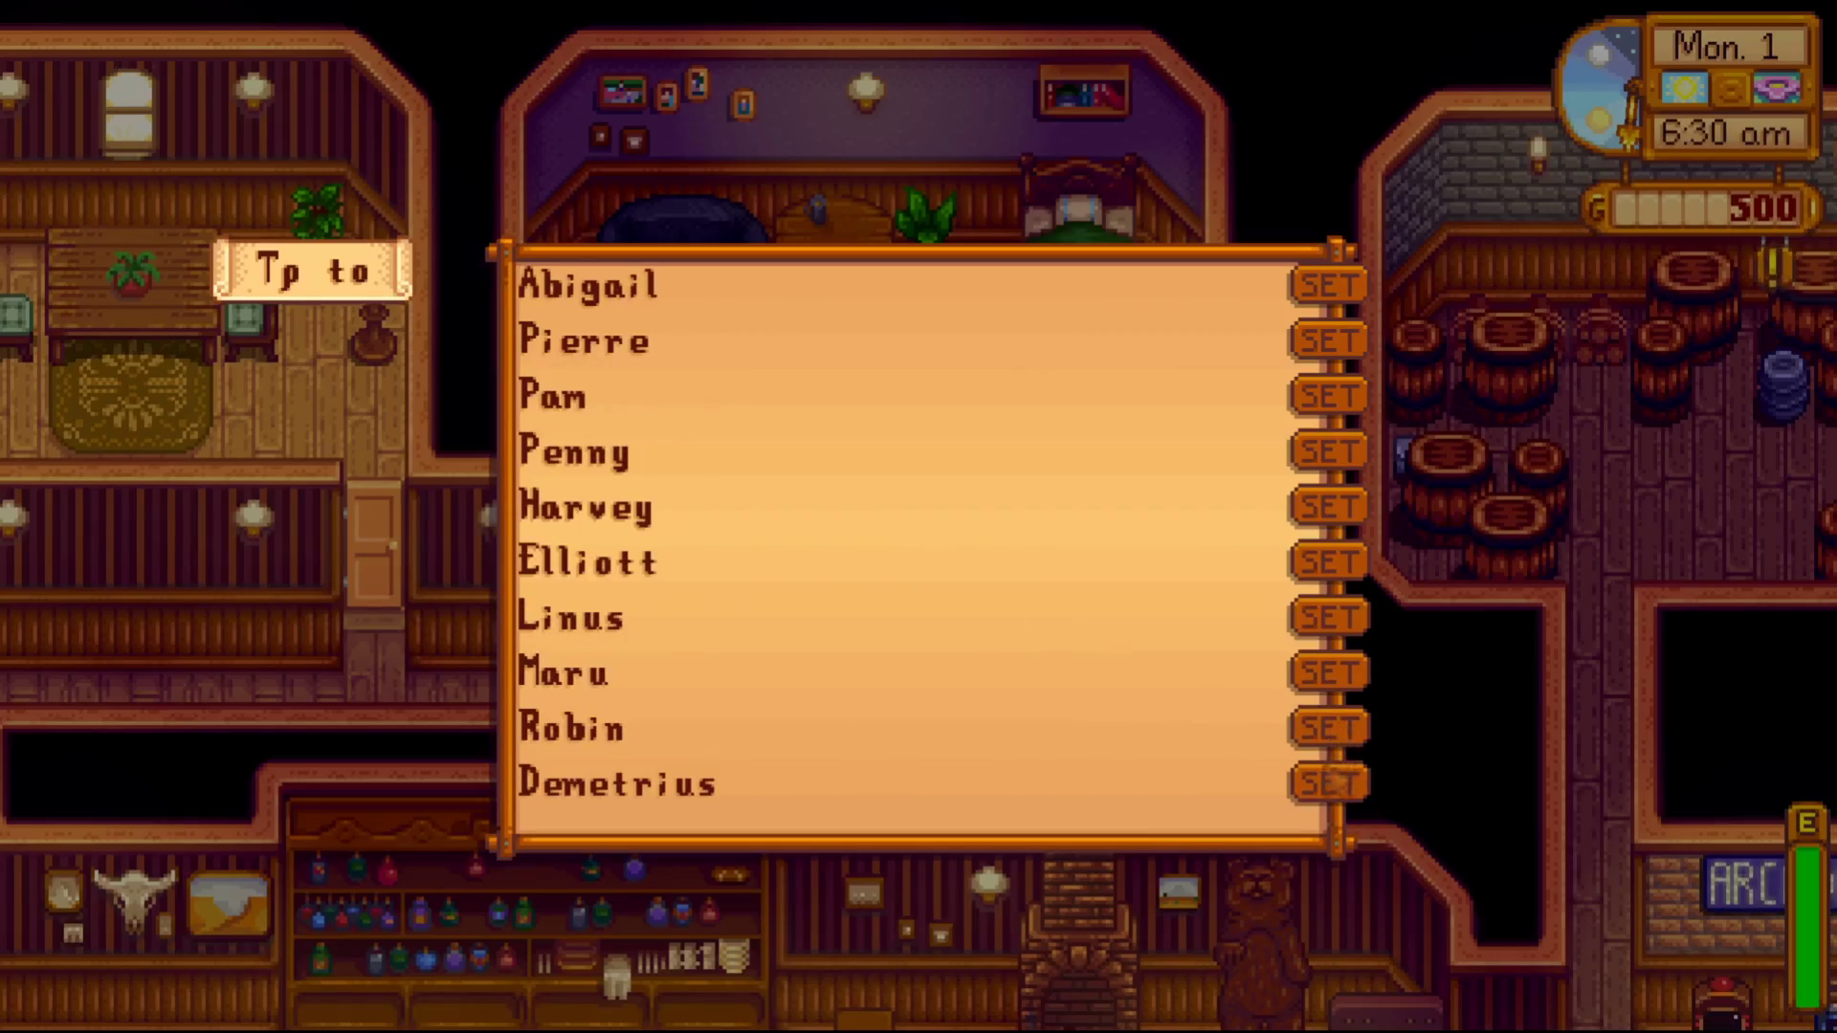
click(1328, 780)
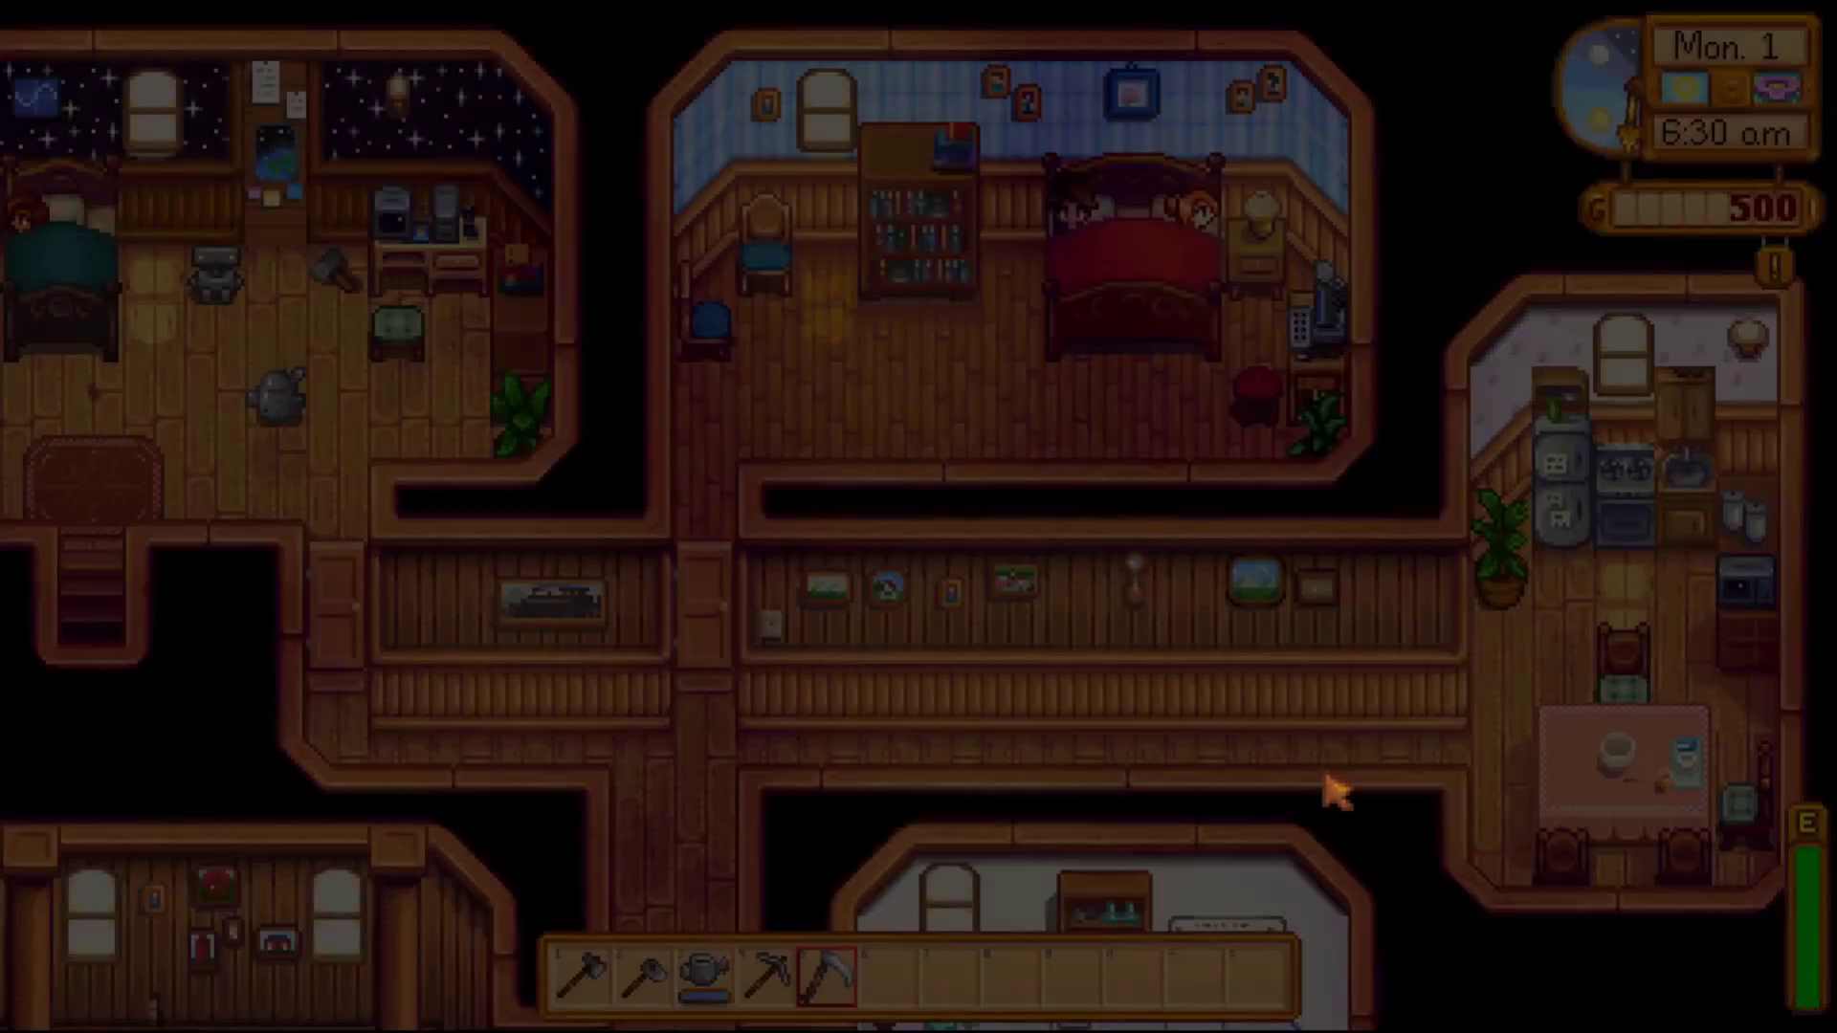